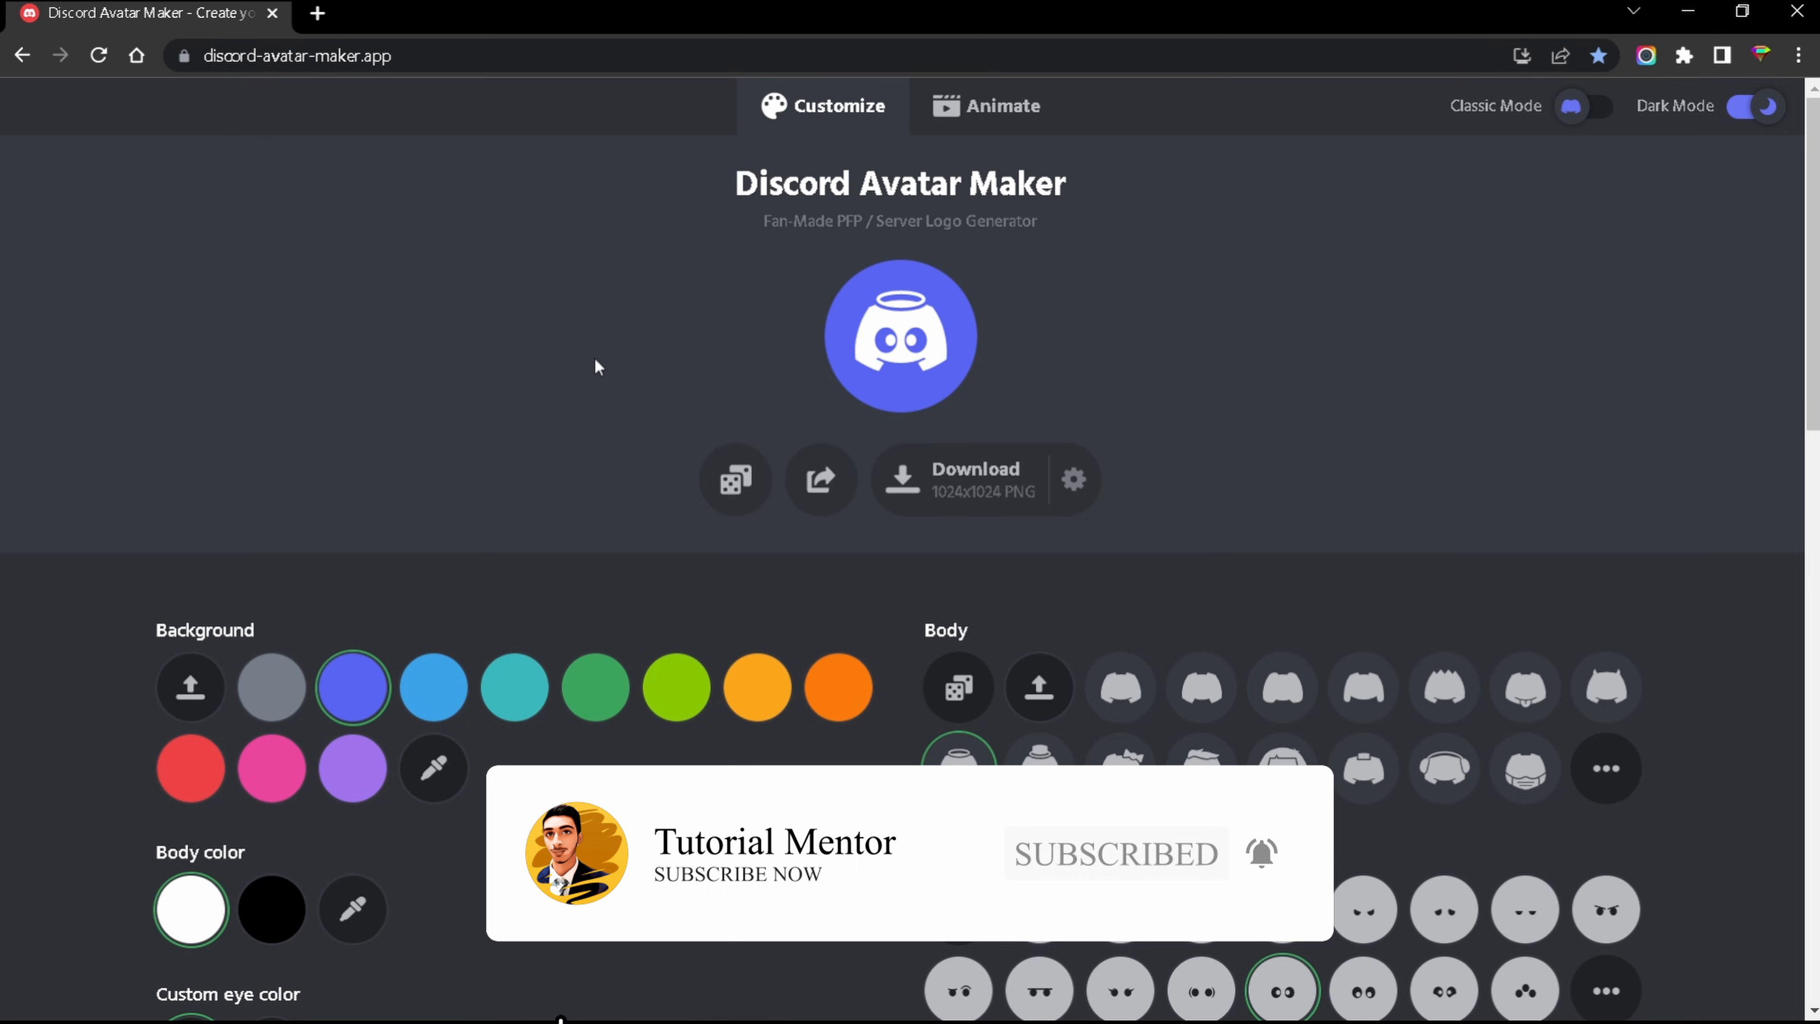
{"action": "left_click", "coordinate": [190, 56]}
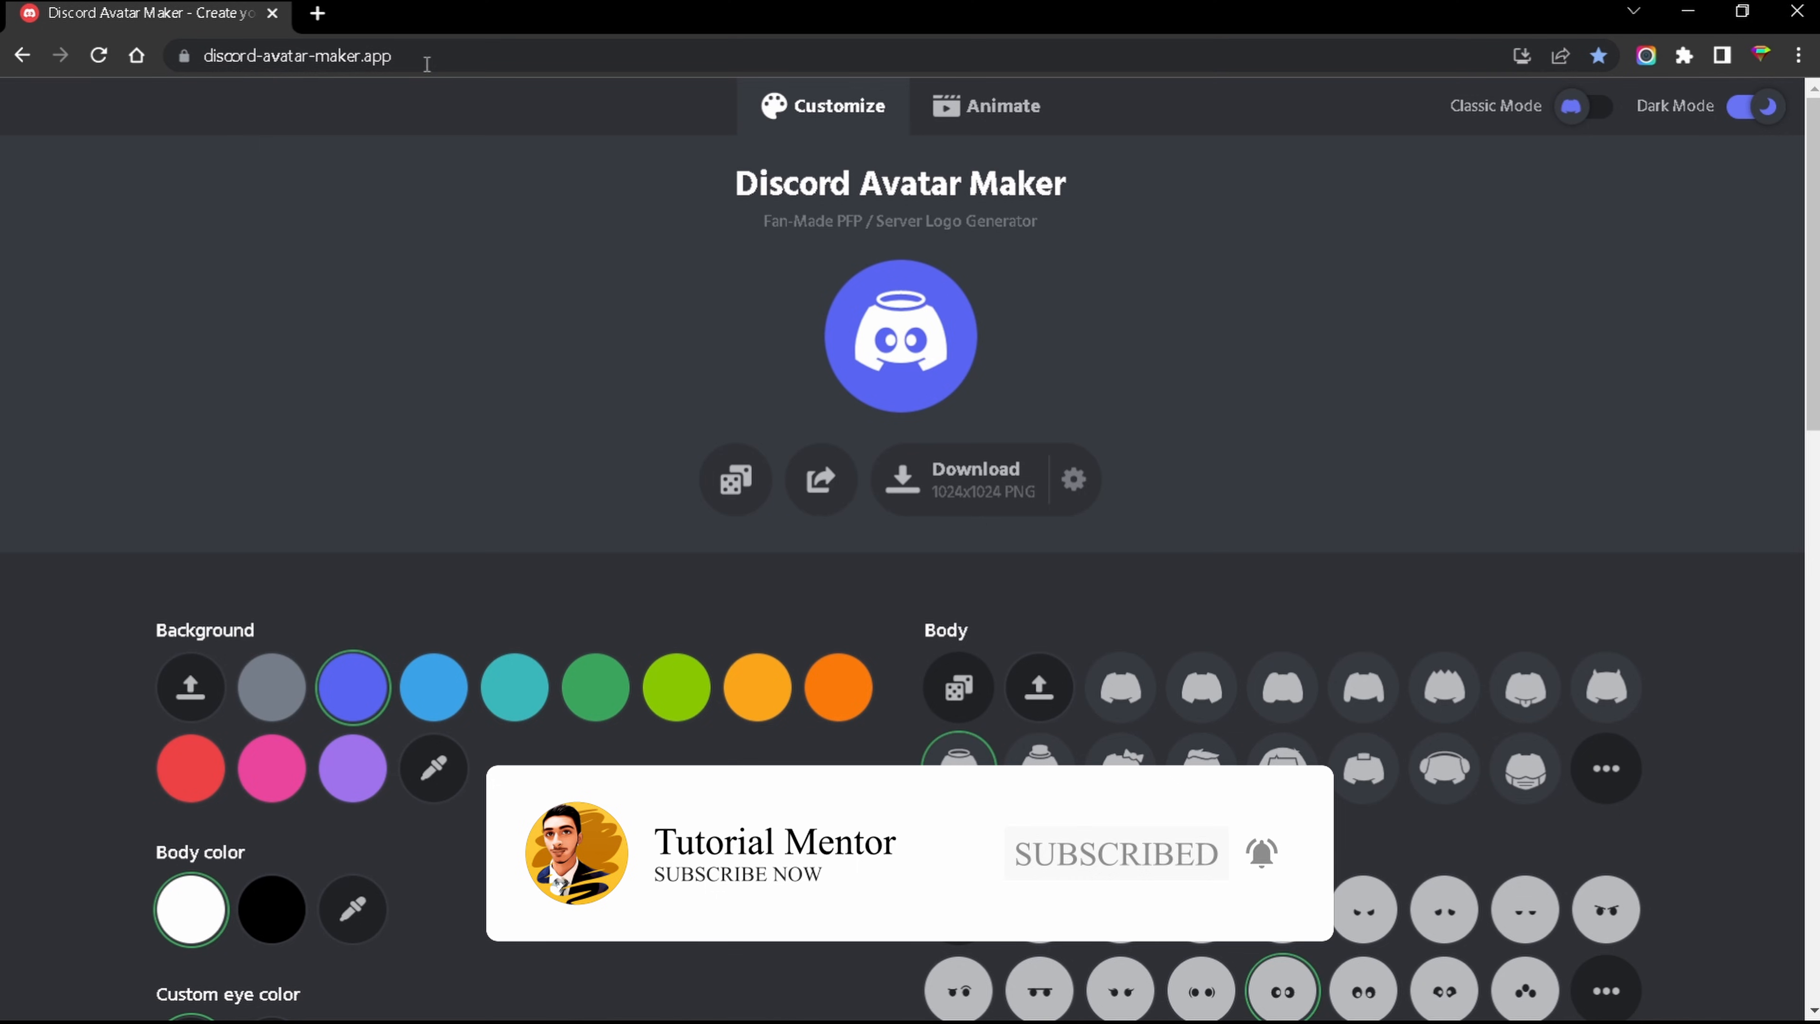
{"action": "left_click_drag", "start_coordinate": [454, 56], "coordinate": [188, 56]}
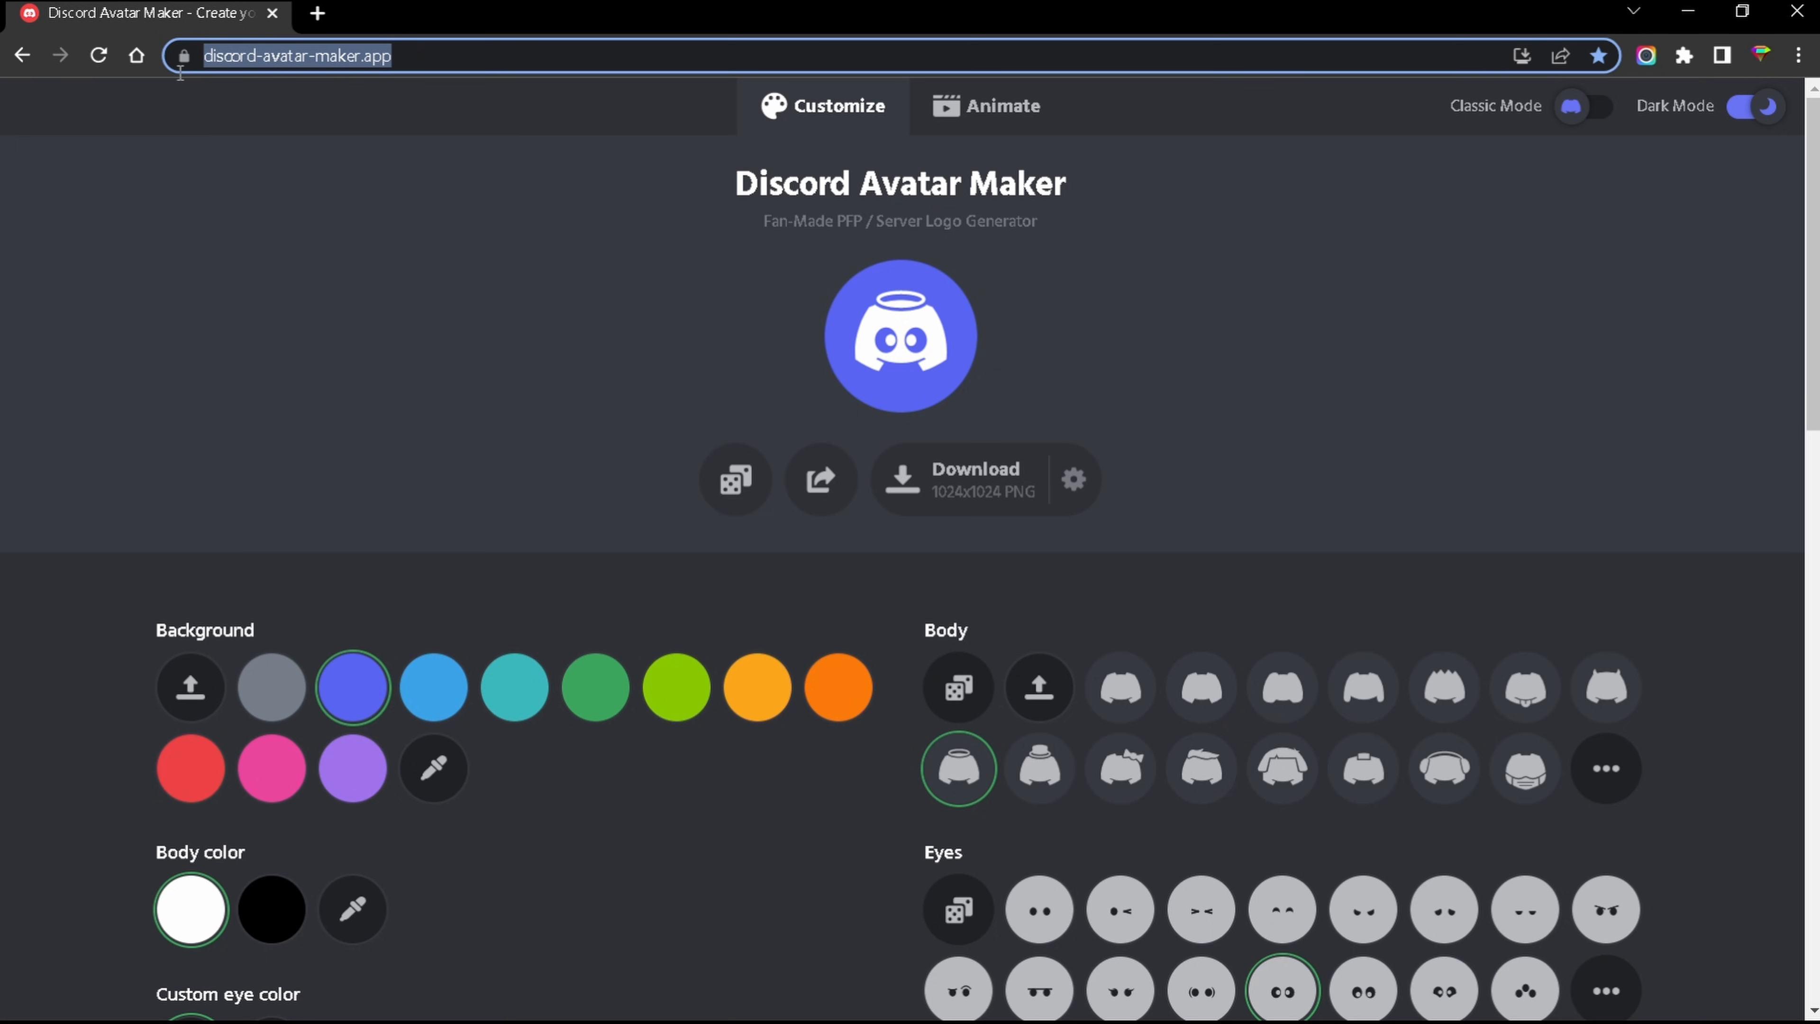
{"action": "left_click", "coordinate": [427, 290]}
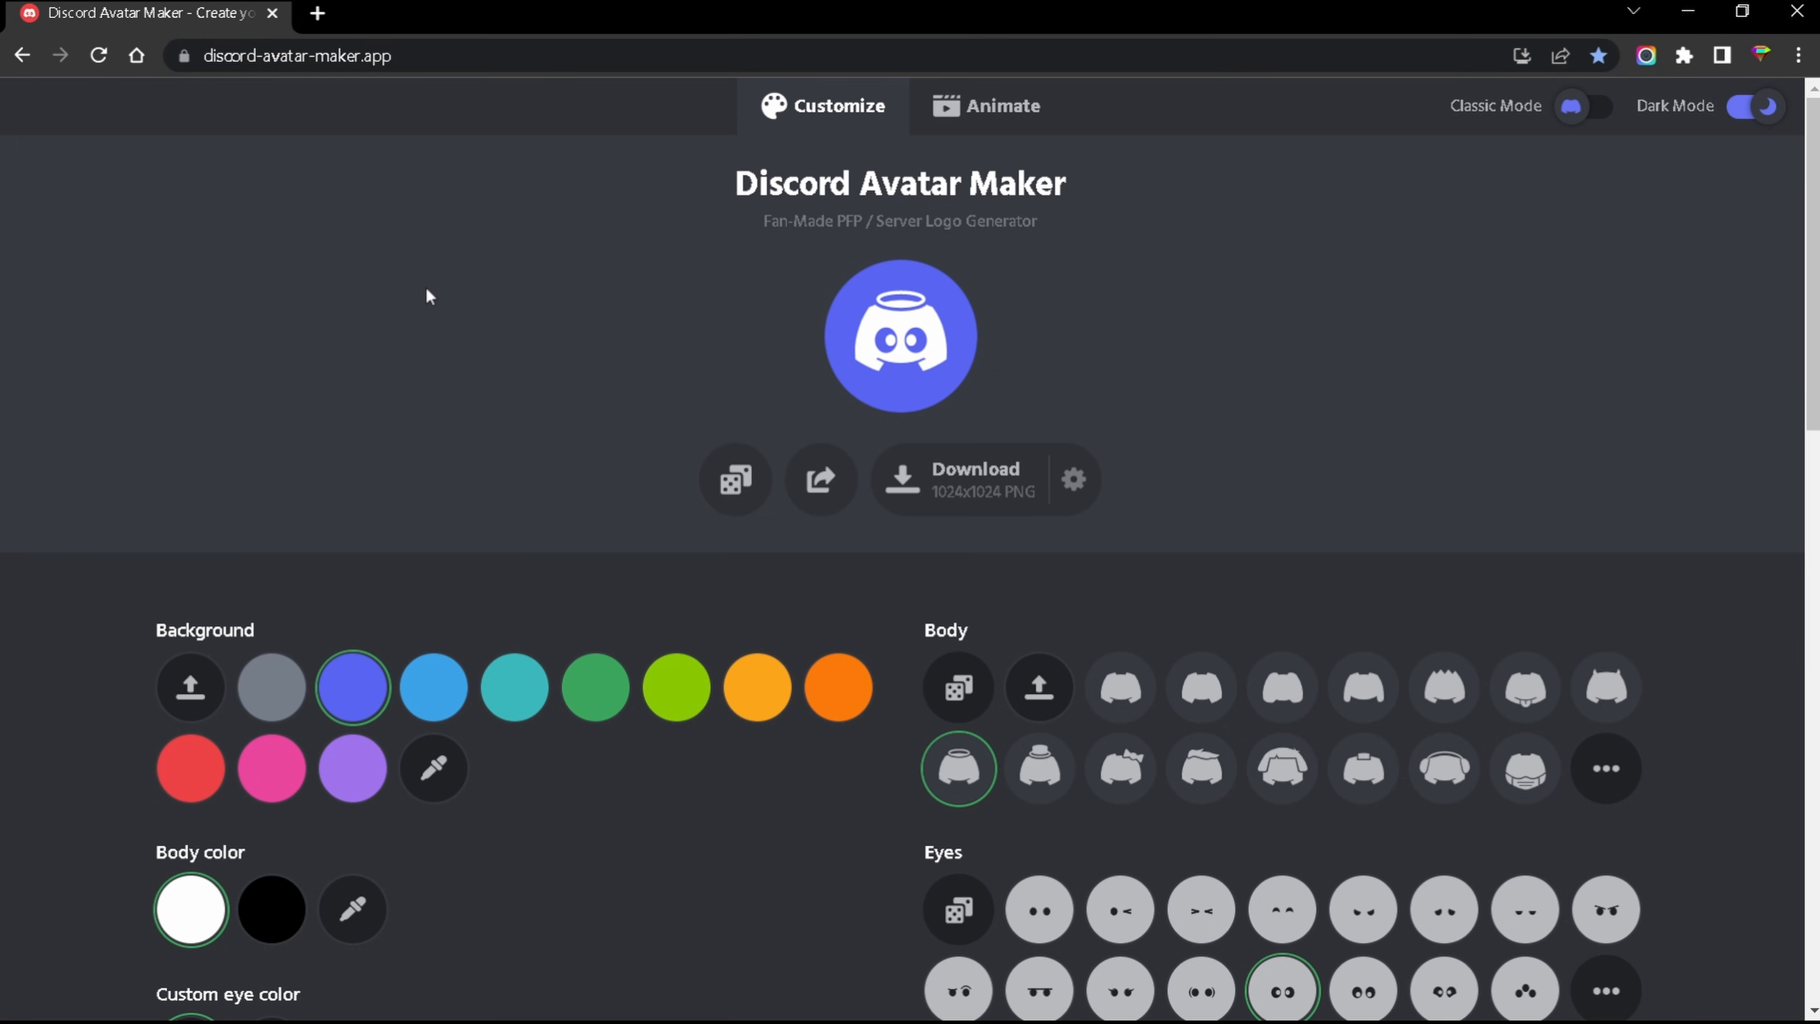
{"action": "scroll", "coordinate": [426, 290], "scroll_direction": "down", "scroll_amount": 3}
{"action": "scroll", "coordinate": [427, 291], "scroll_direction": "up", "scroll_amount": 3}
{"action": "scroll", "coordinate": [799, 355], "scroll_direction": "down", "scroll_amount": 2}
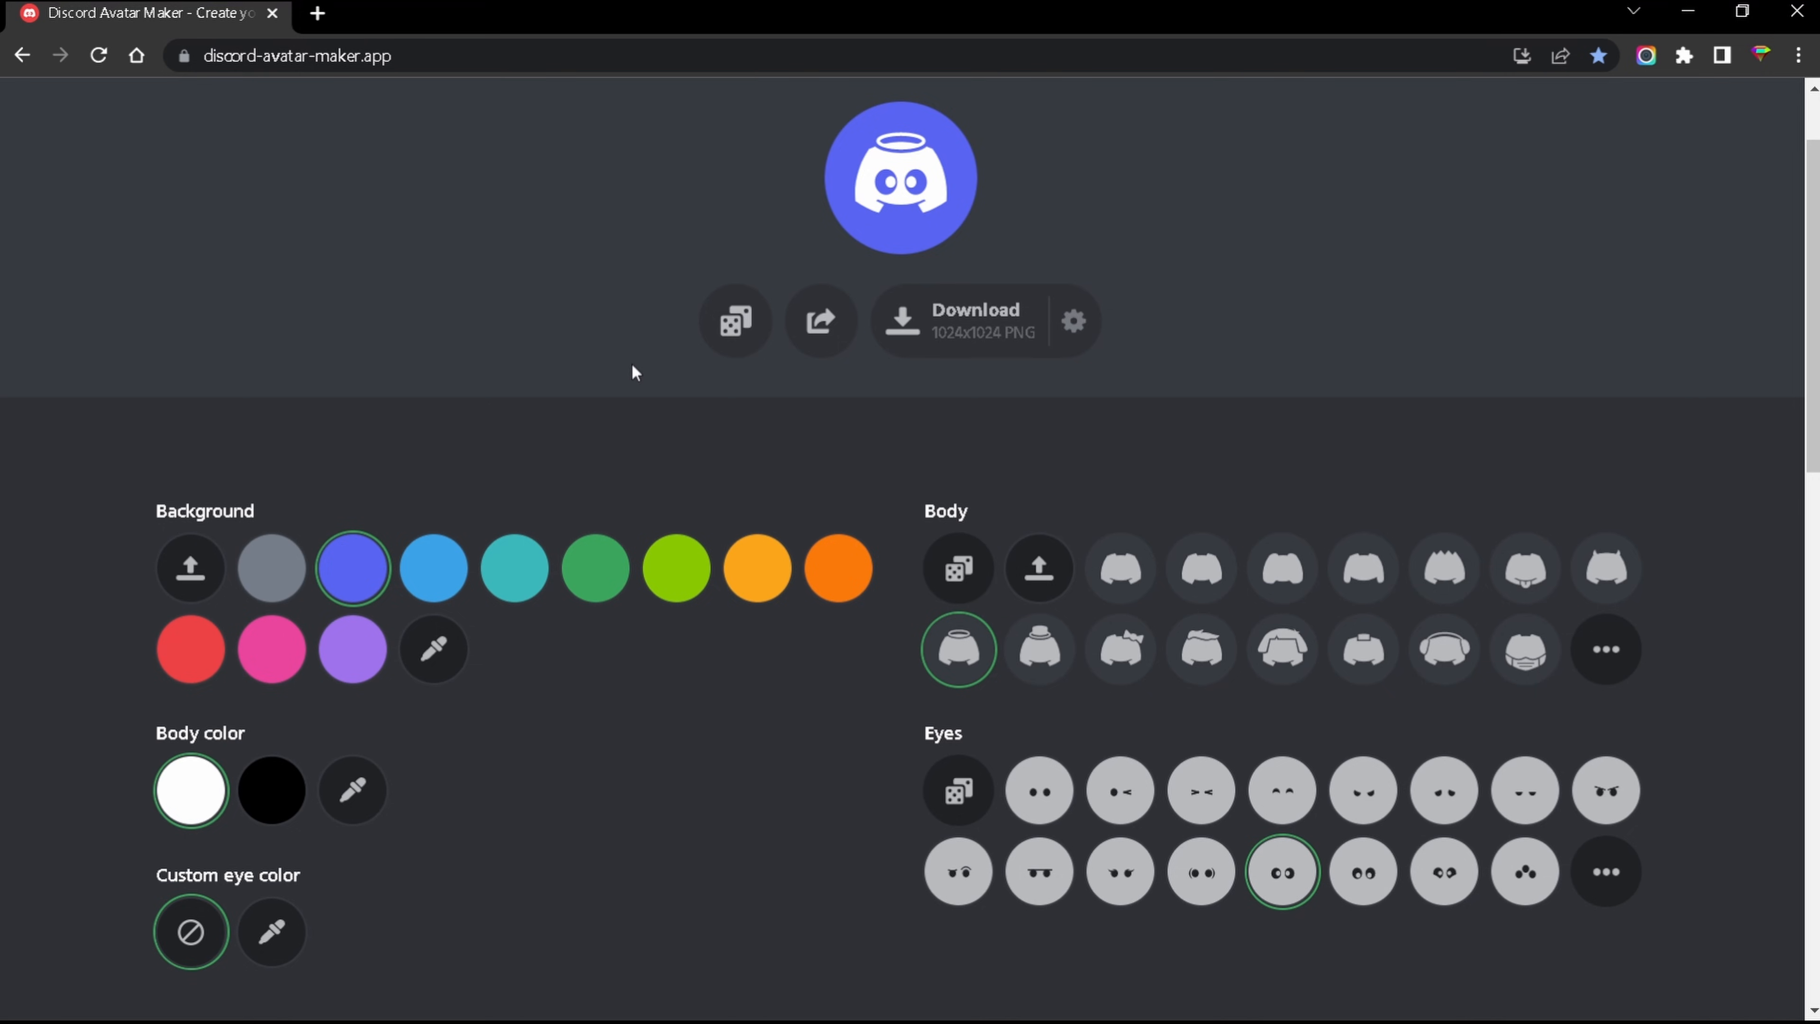
{"action": "scroll", "coordinate": [651, 405], "scroll_direction": "up", "scroll_amount": 3}
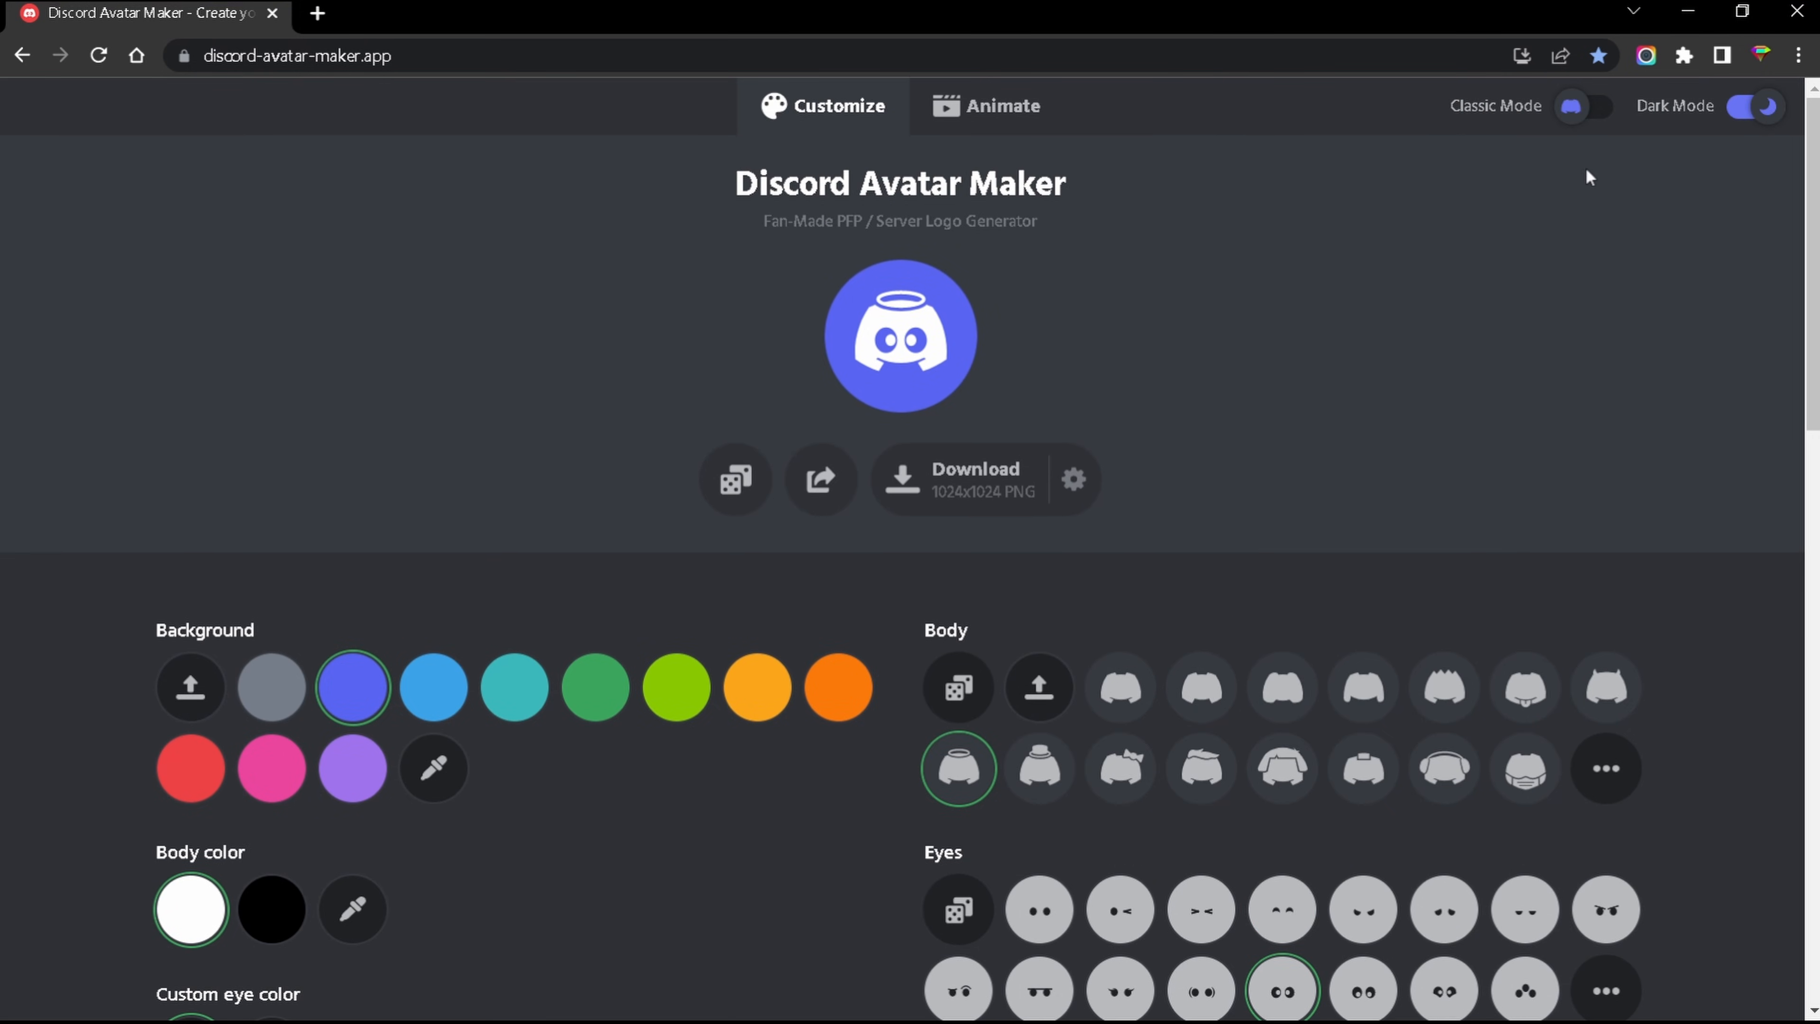
- Try out the light theme and Classic Mode, returning both settings to Dark Mode on and Classic Mode off
{"action": "left_click", "coordinate": [1768, 115]}
{"action": "left_click", "coordinate": [1768, 116]}
{"action": "left_click", "coordinate": [1583, 122]}
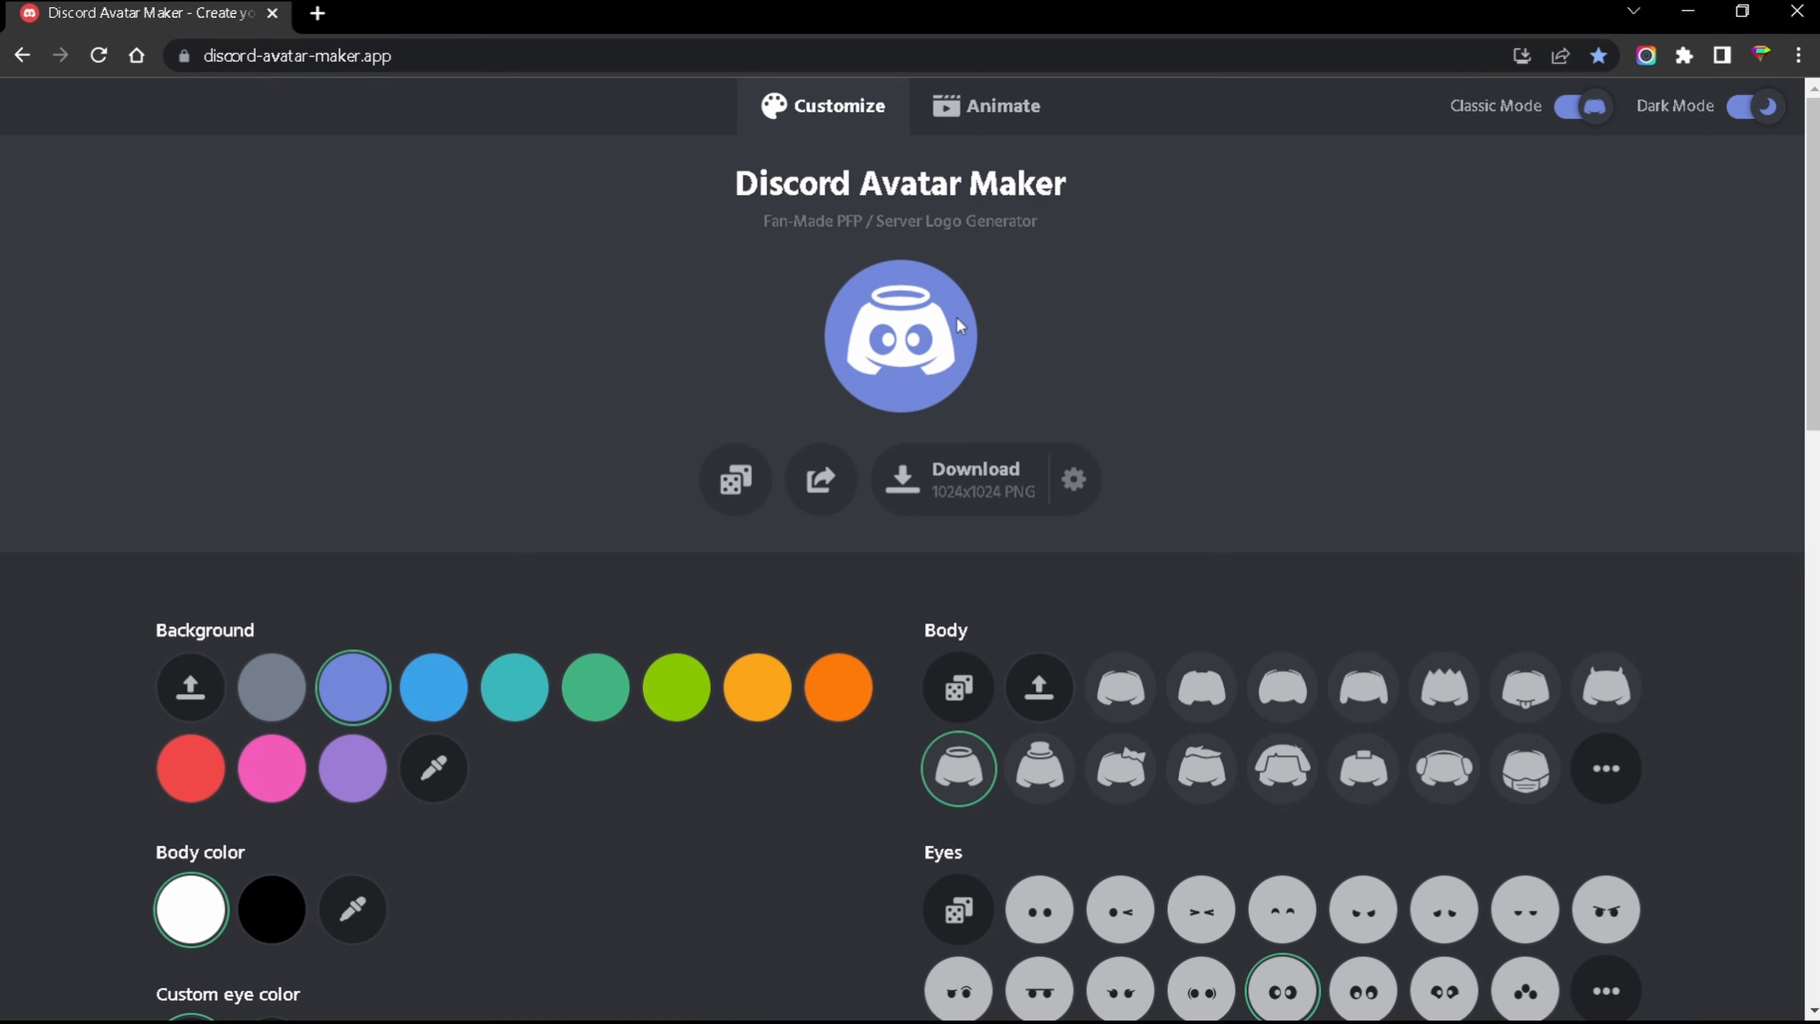
{"action": "left_click", "coordinate": [1586, 105]}
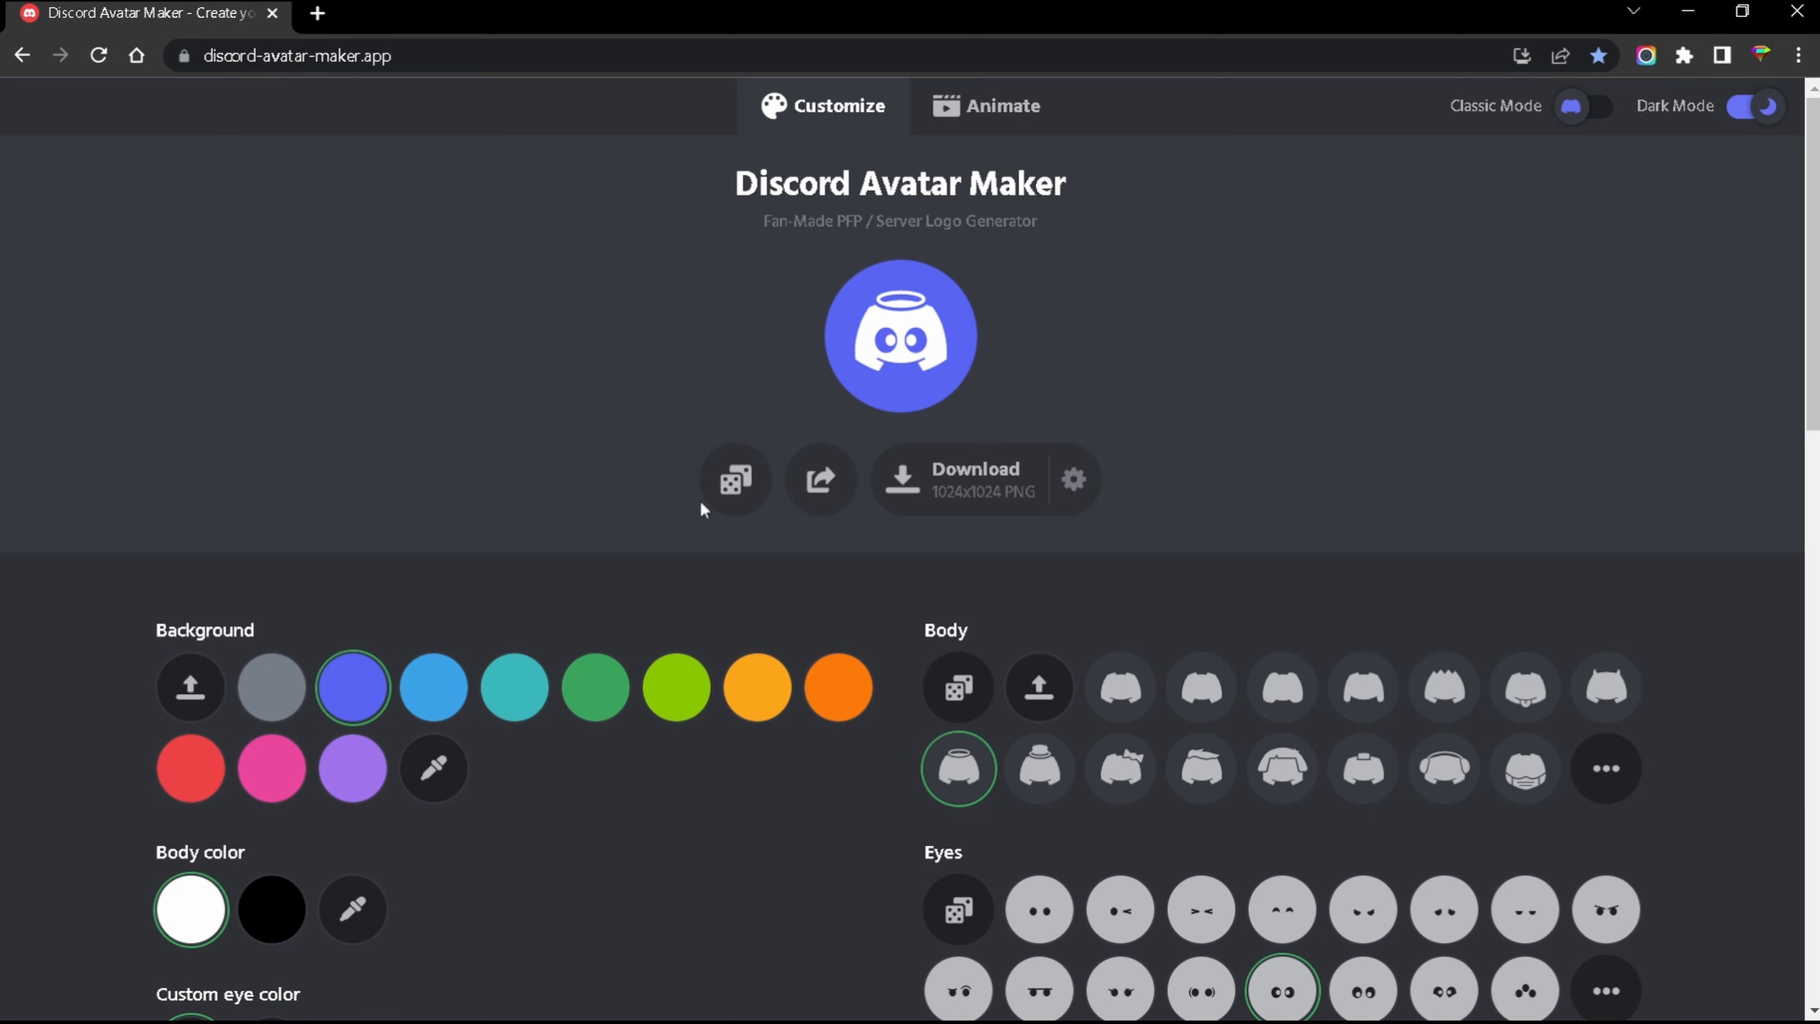
- Randomize the whole avatar repeatedly, stopping at a black bear-eared design with glasses on blue, and share the design
{"action": "left_click", "coordinate": [738, 480]}
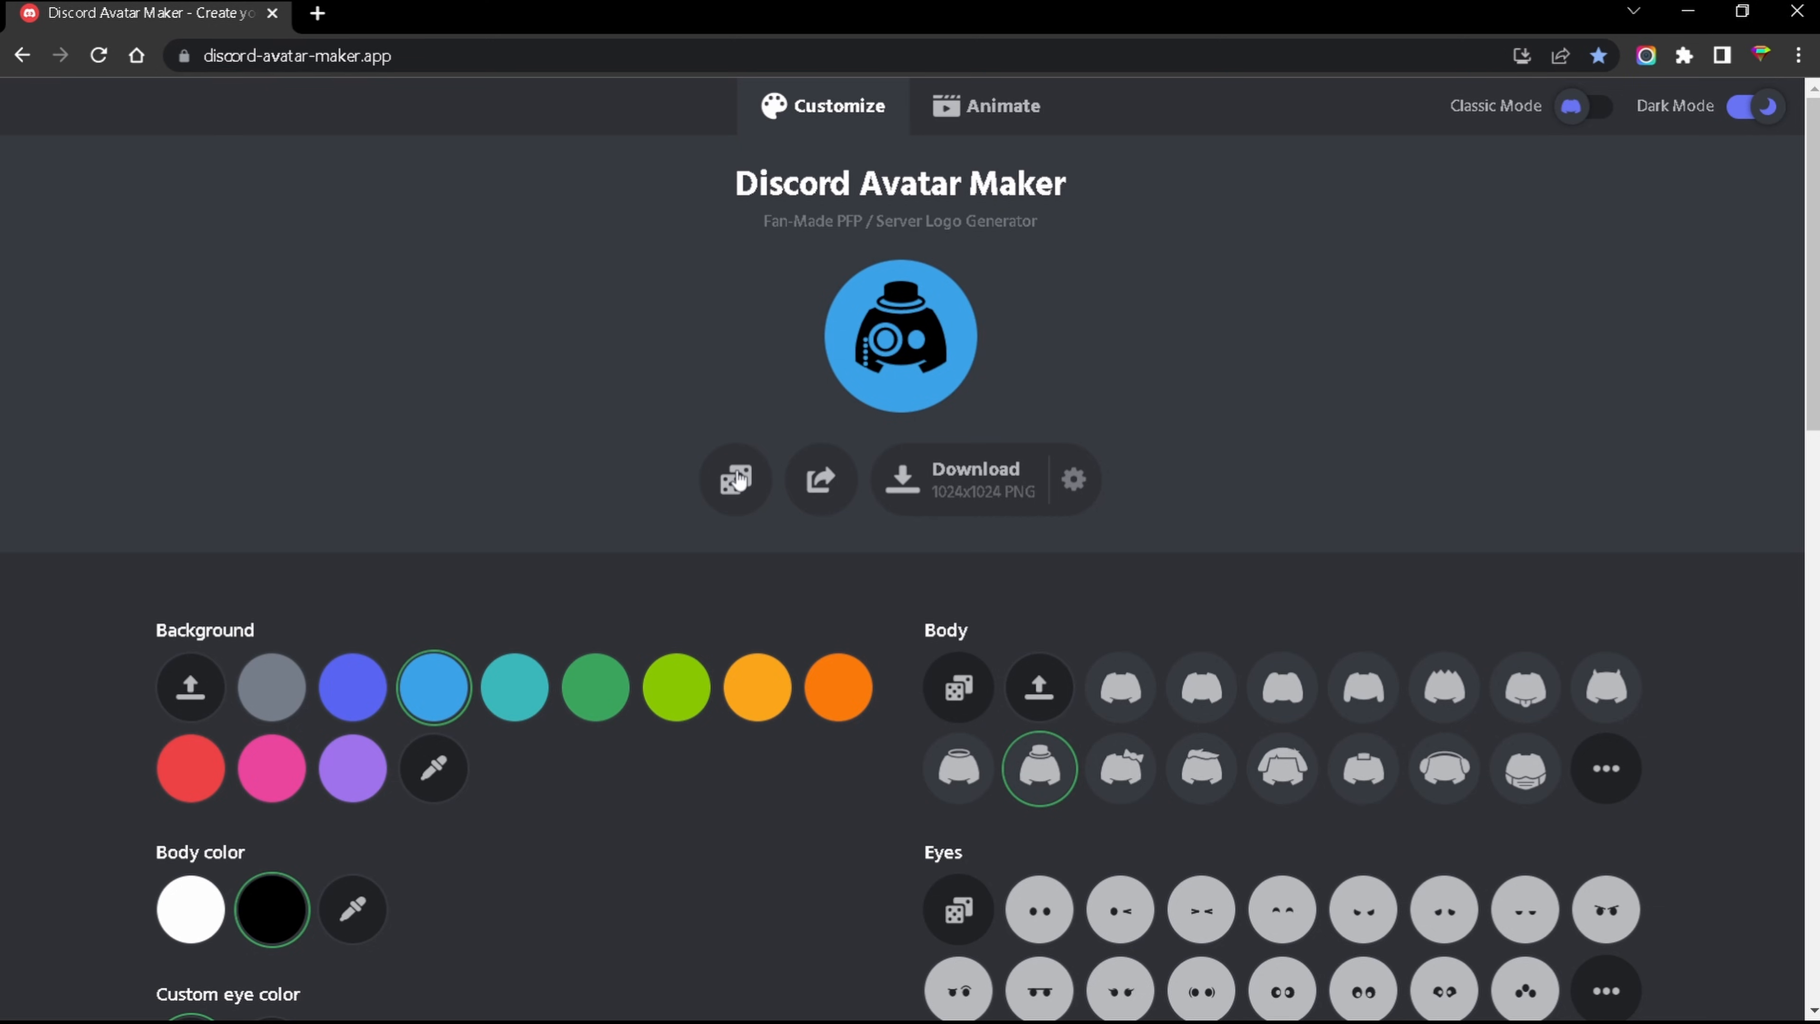
{"action": "left_click", "coordinate": [739, 480]}
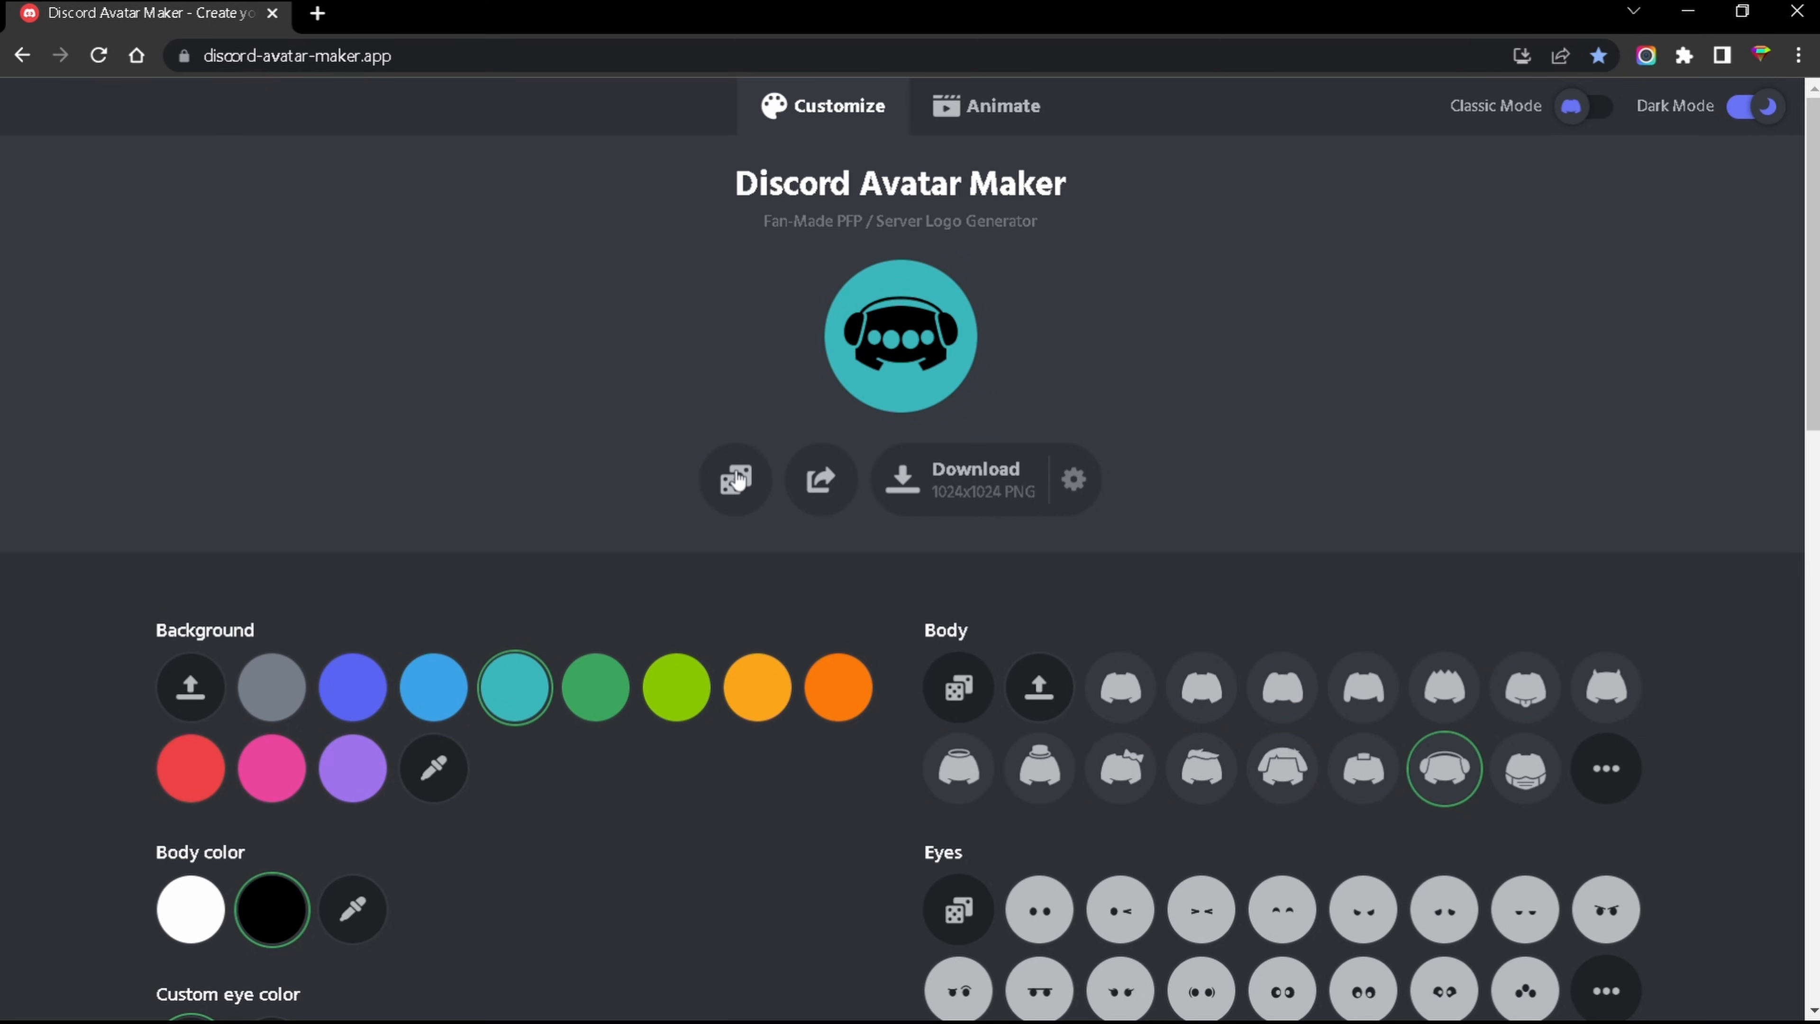
{"action": "left_click", "coordinate": [739, 480]}
{"action": "left_click", "coordinate": [739, 480]}
{"action": "left_click", "coordinate": [738, 480]}
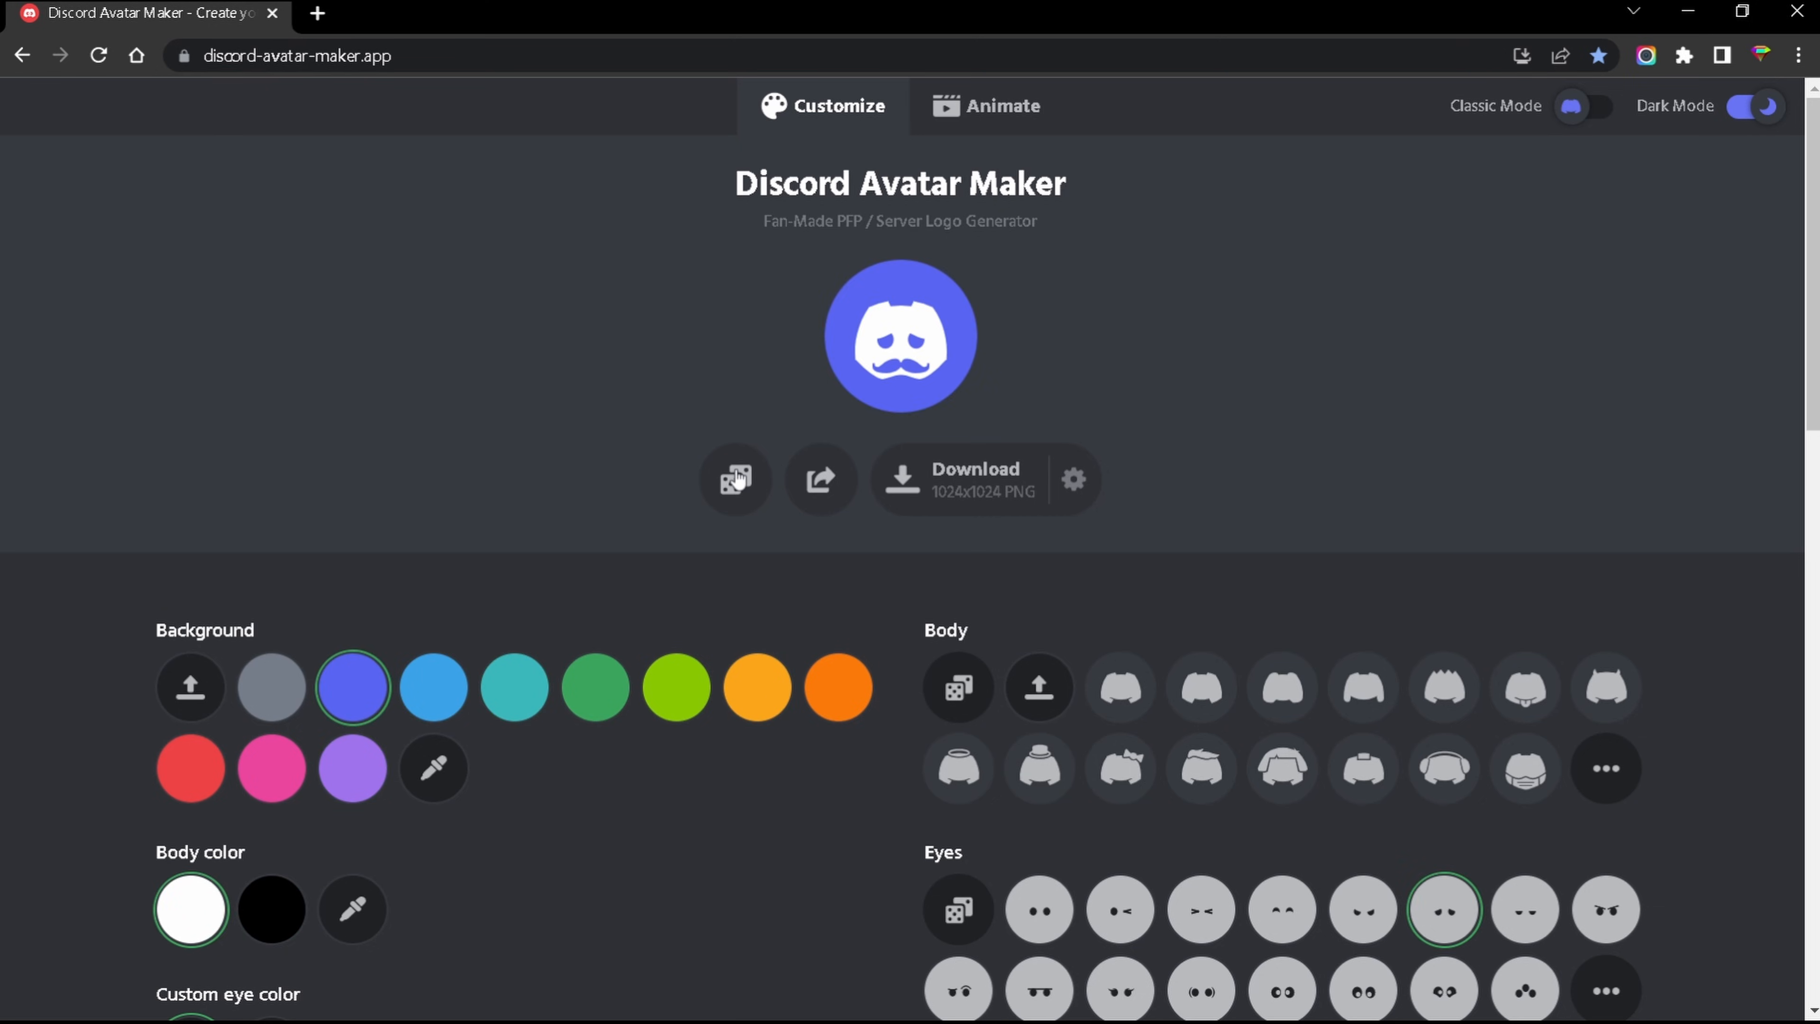
{"action": "left_click", "coordinate": [738, 480]}
{"action": "left_click", "coordinate": [739, 480]}
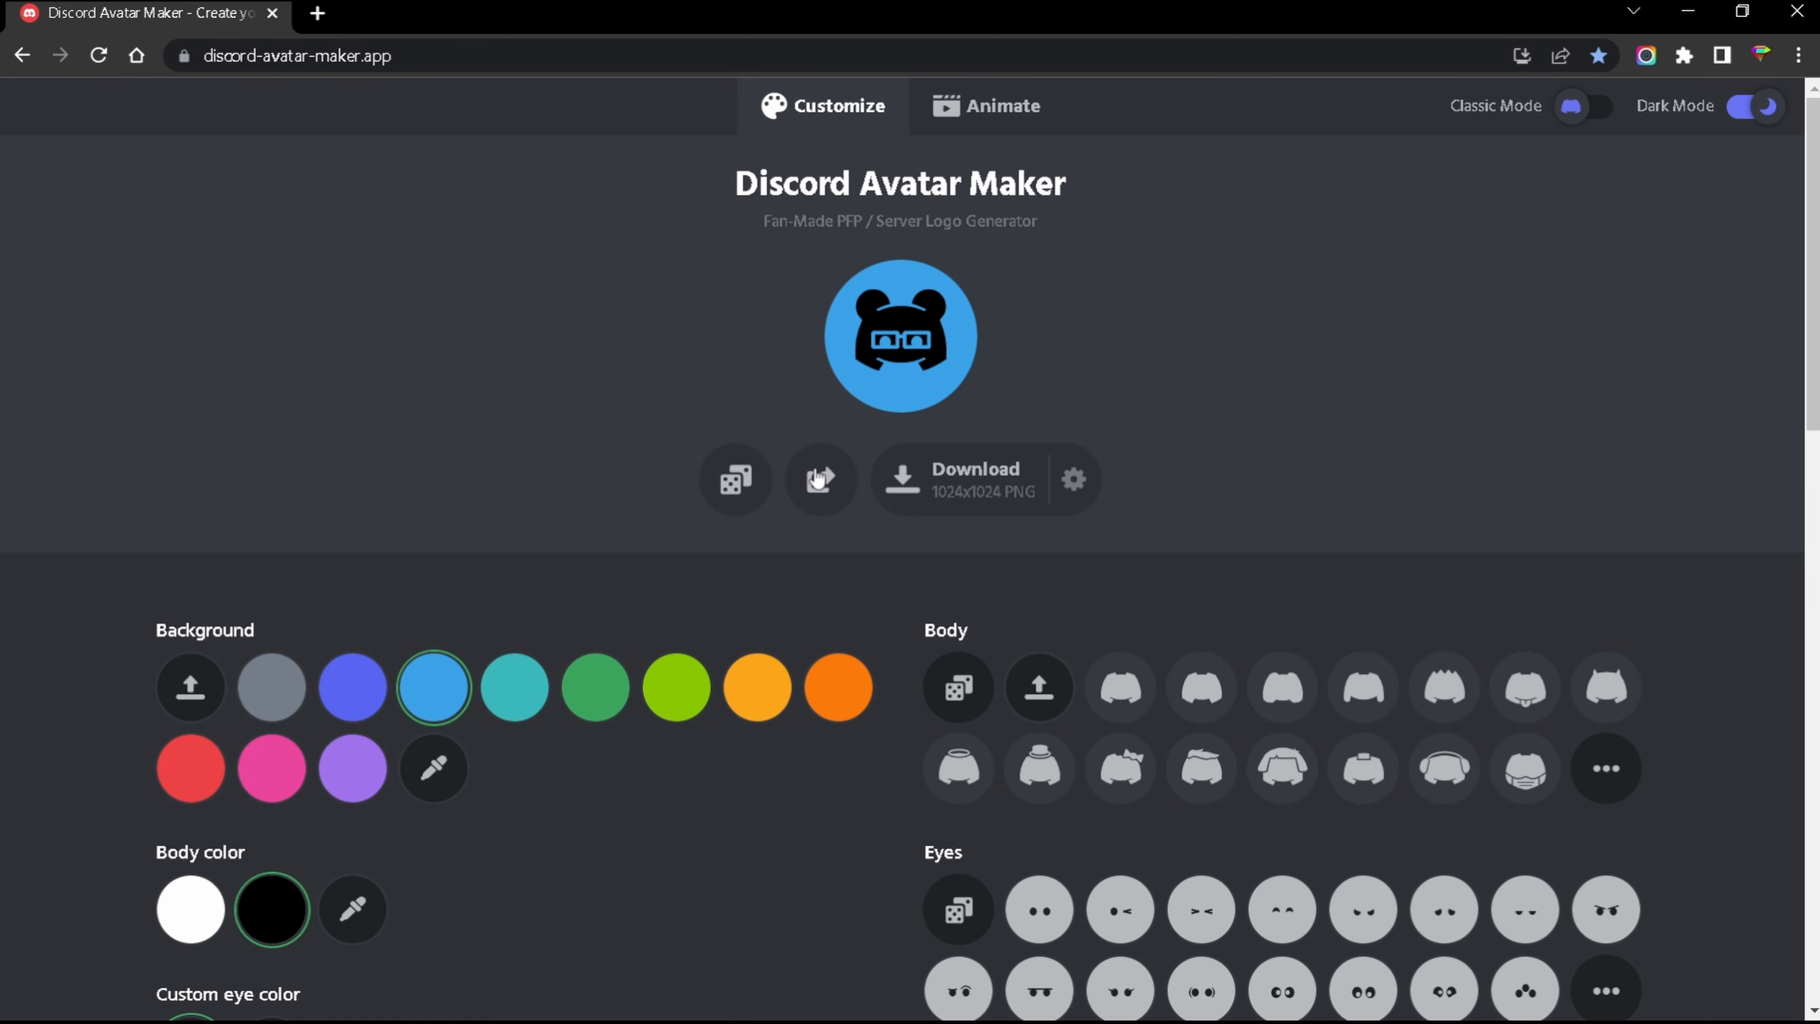
{"action": "left_click", "coordinate": [818, 477]}
- Try the preset background colors indigo, green, lime, orange, purple, pink and red on the avatar
{"action": "scroll", "coordinate": [1244, 374], "scroll_direction": "down", "scroll_amount": 2}
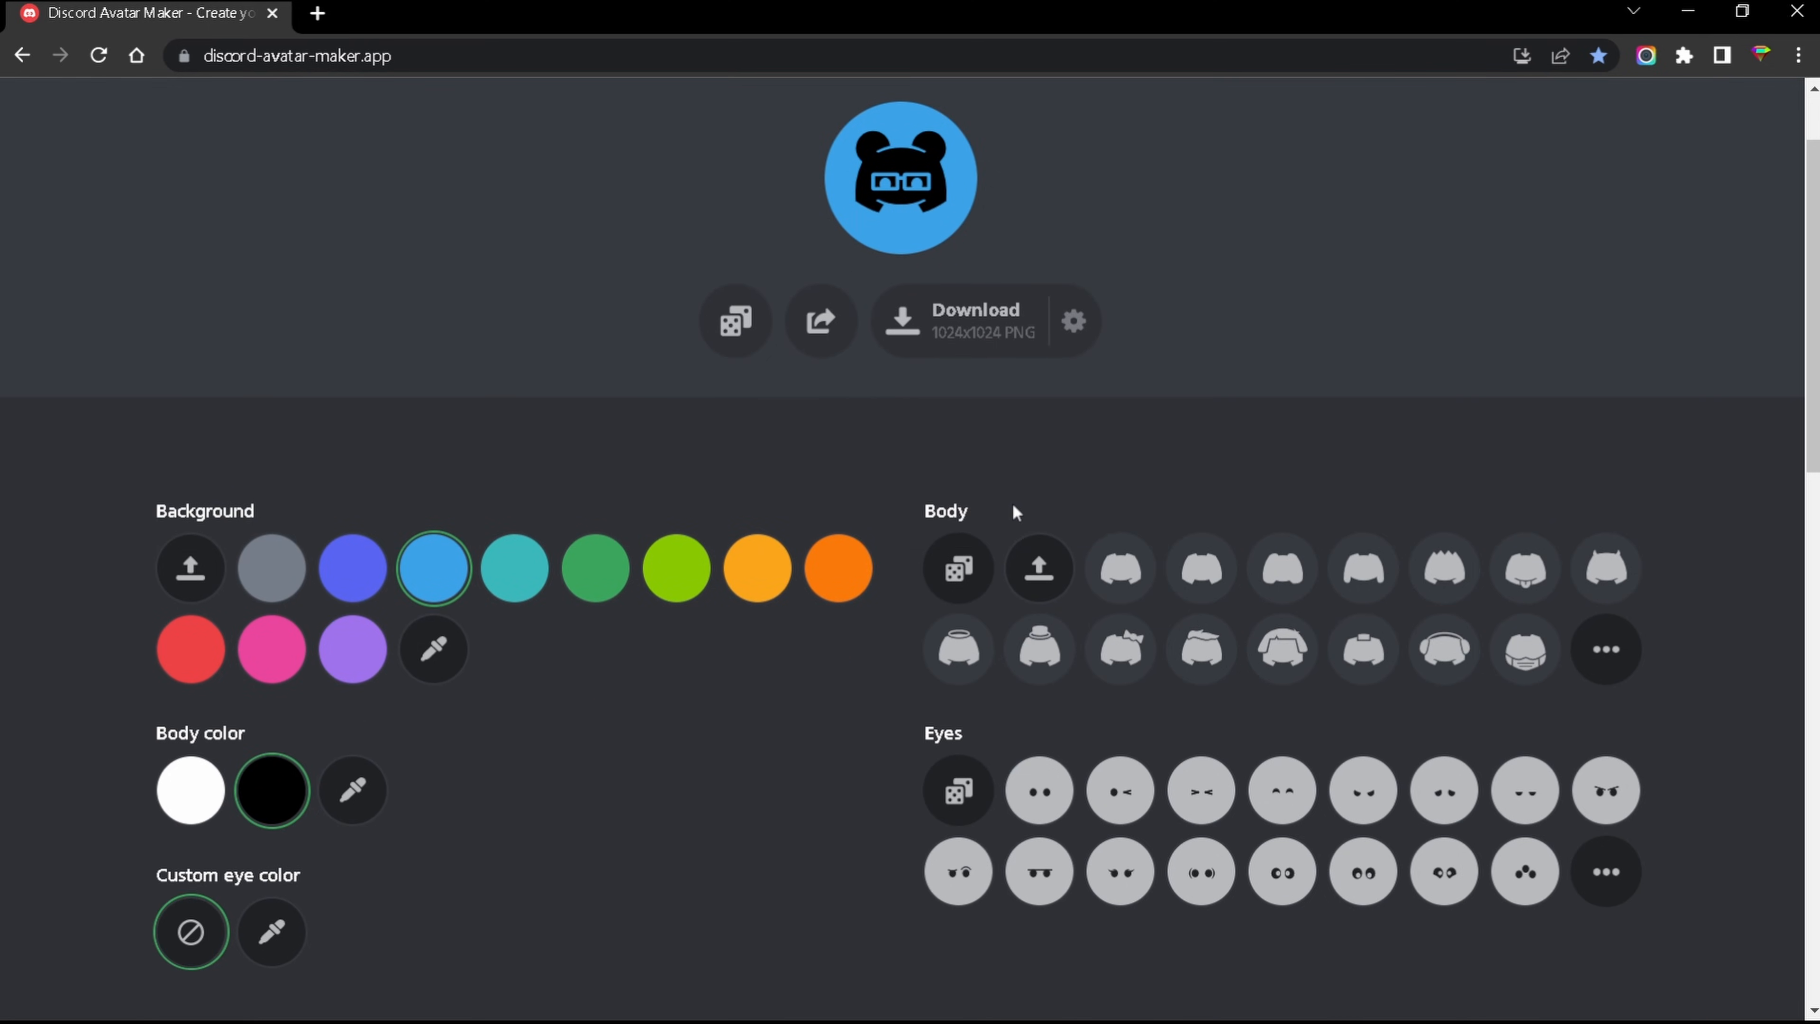
{"action": "scroll", "coordinate": [907, 457], "scroll_direction": "down", "scroll_amount": 2}
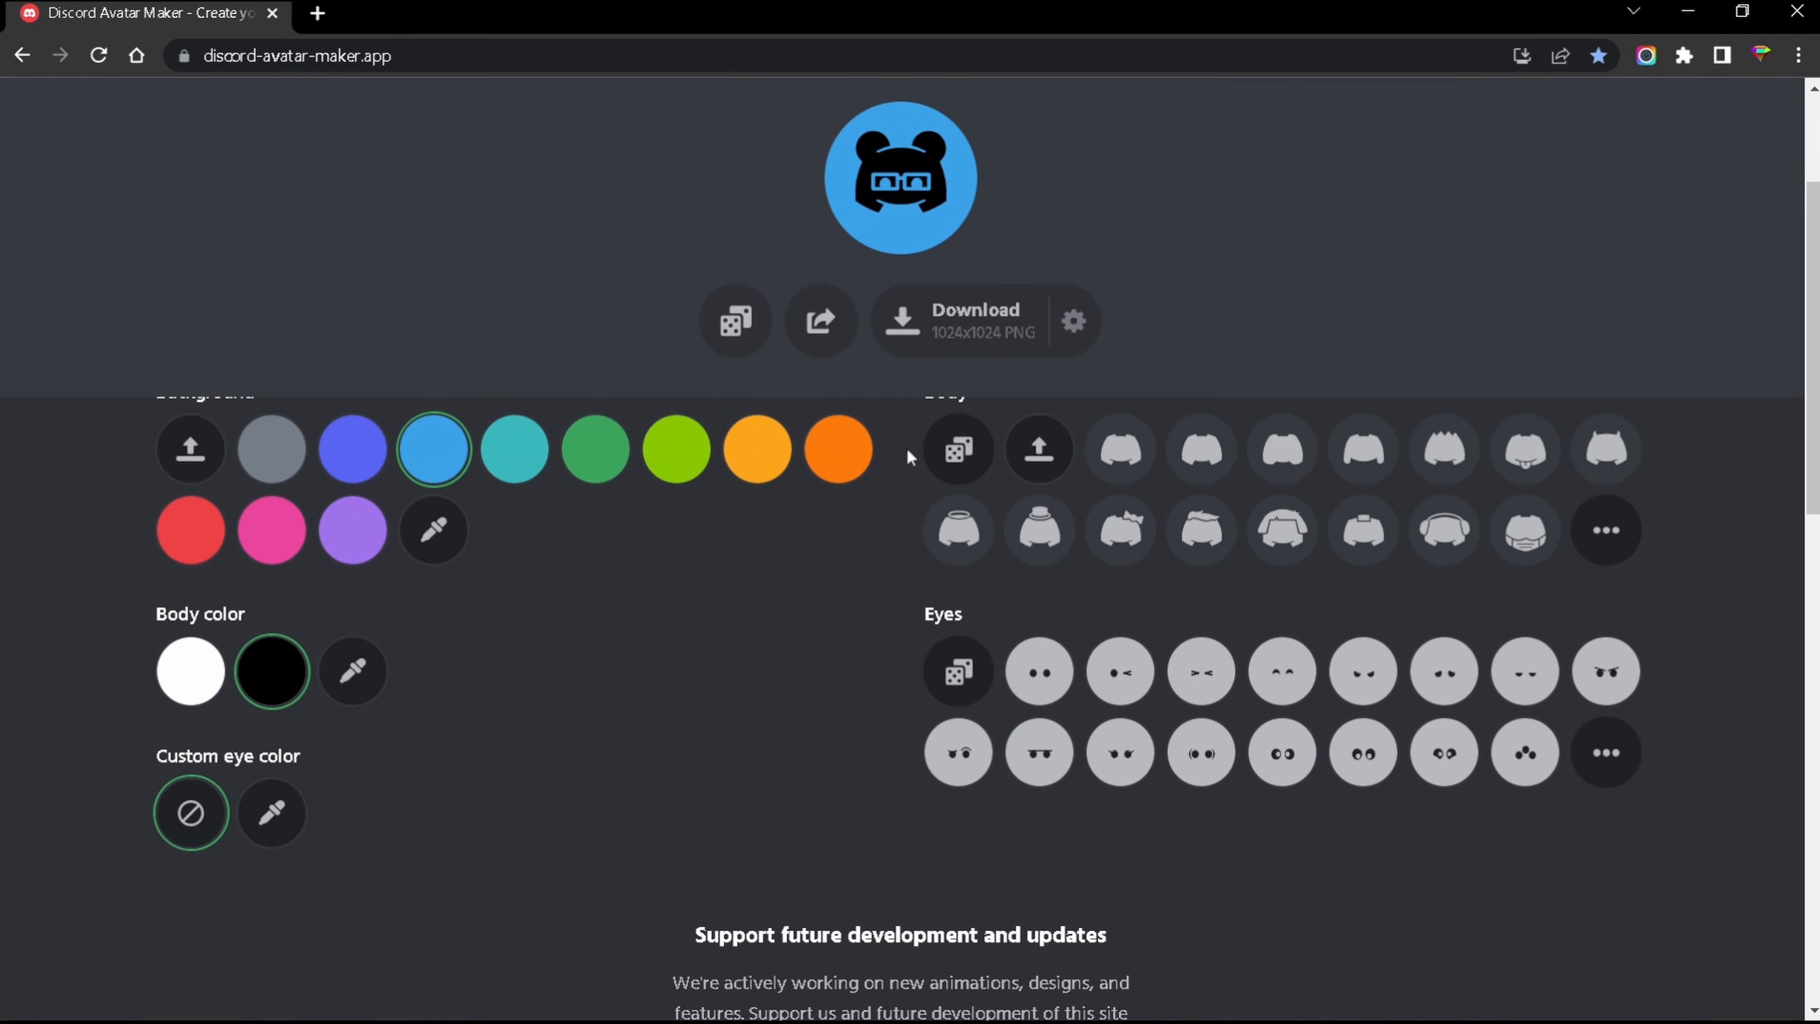
{"action": "scroll", "coordinate": [476, 731], "scroll_direction": "up", "scroll_amount": 2}
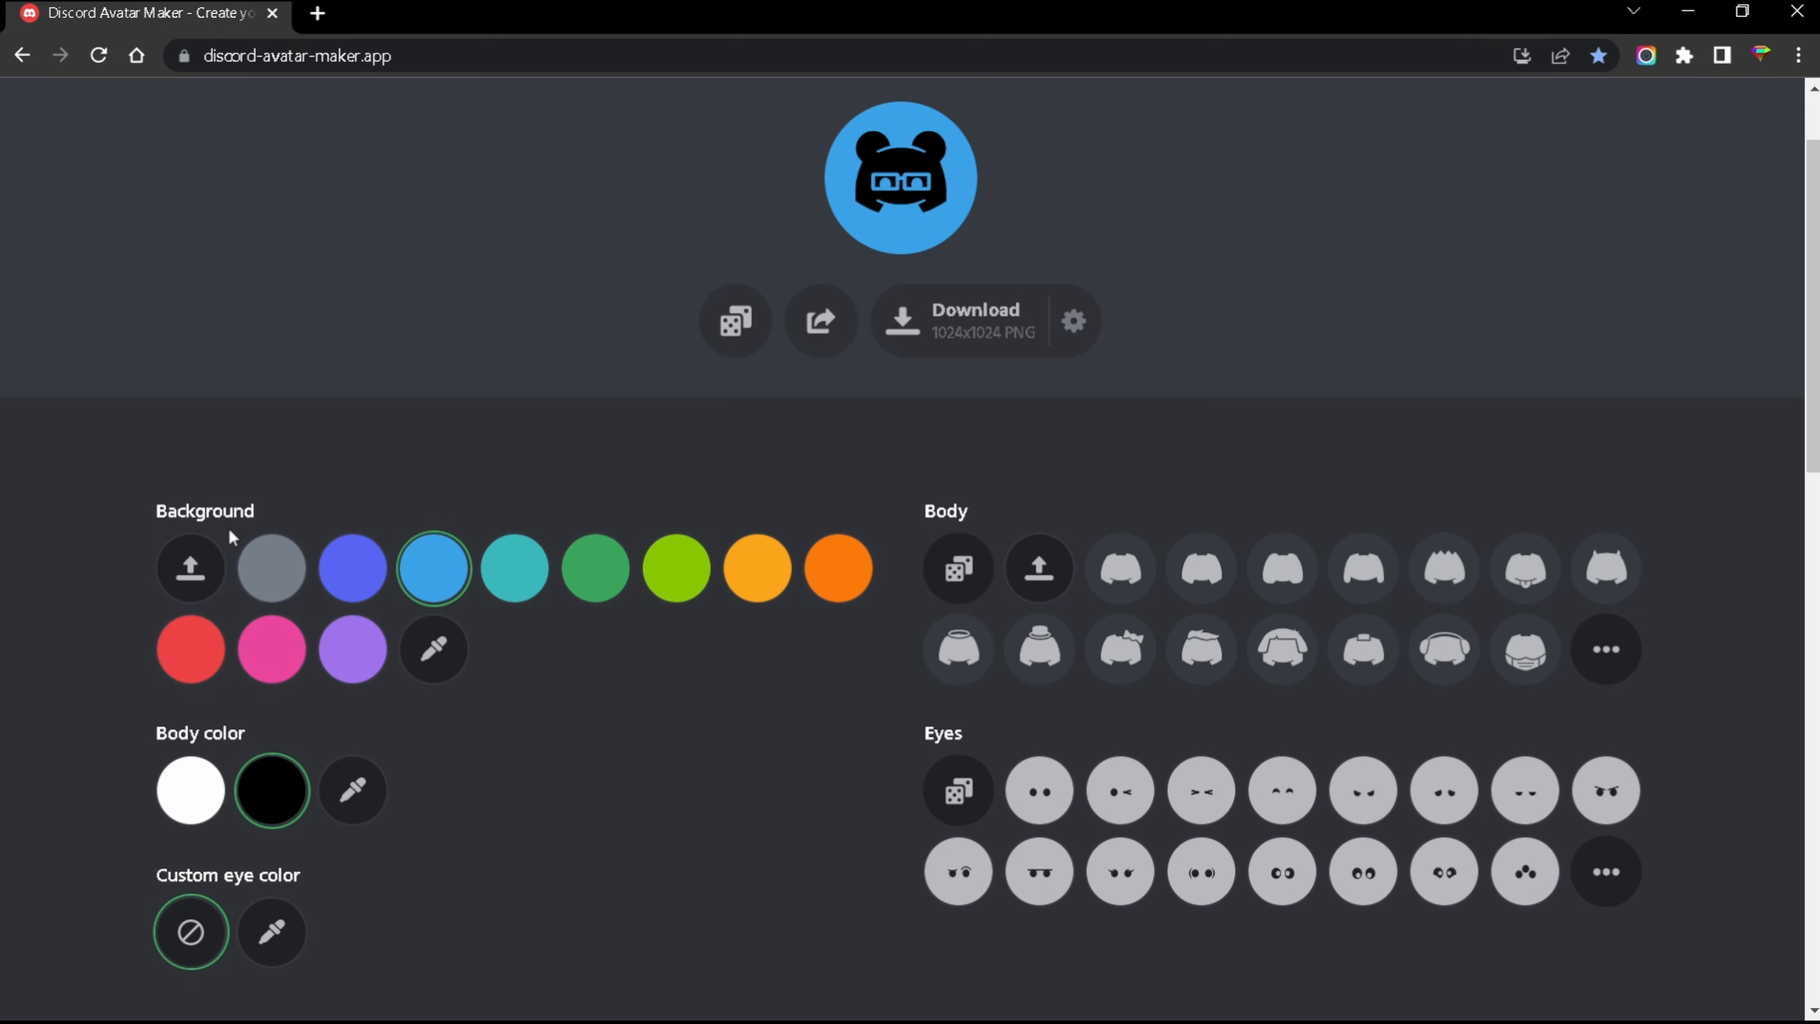
{"action": "left_click_drag", "start_coordinate": [136, 507], "coordinate": [269, 500]}
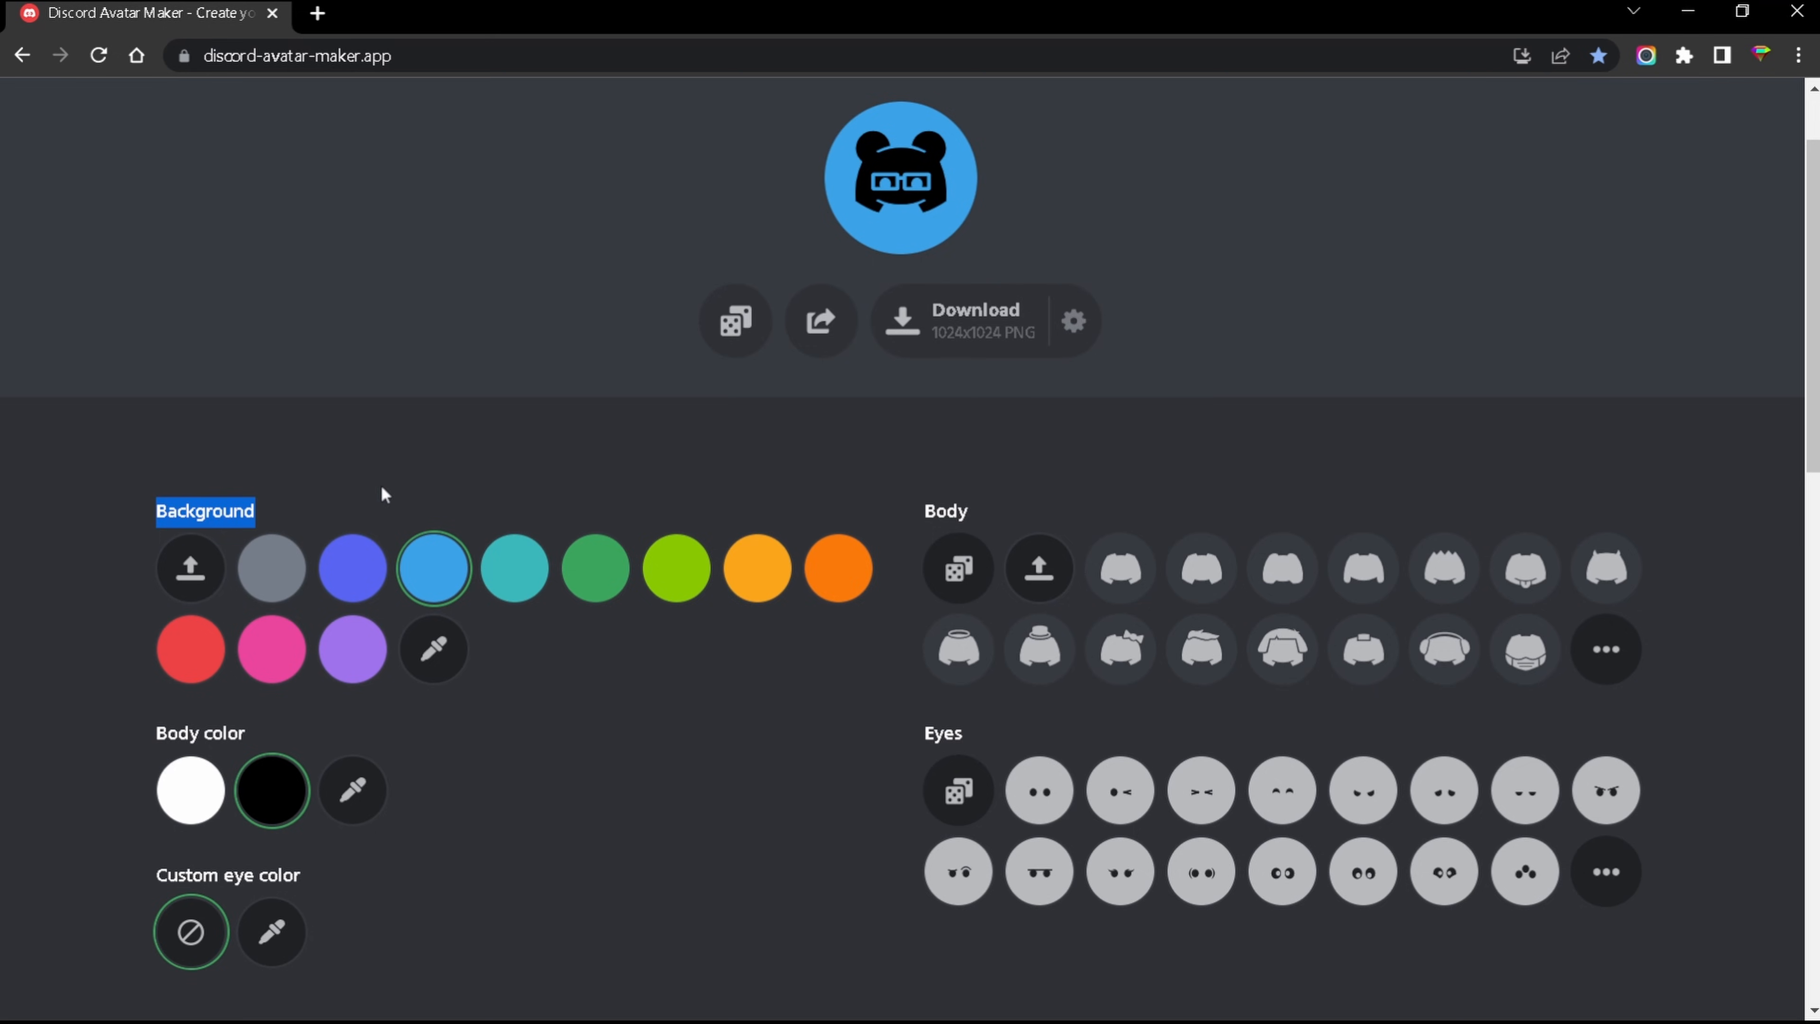
{"action": "left_click", "coordinate": [380, 587]}
{"action": "left_click", "coordinate": [573, 582]}
{"action": "left_click", "coordinate": [698, 572]}
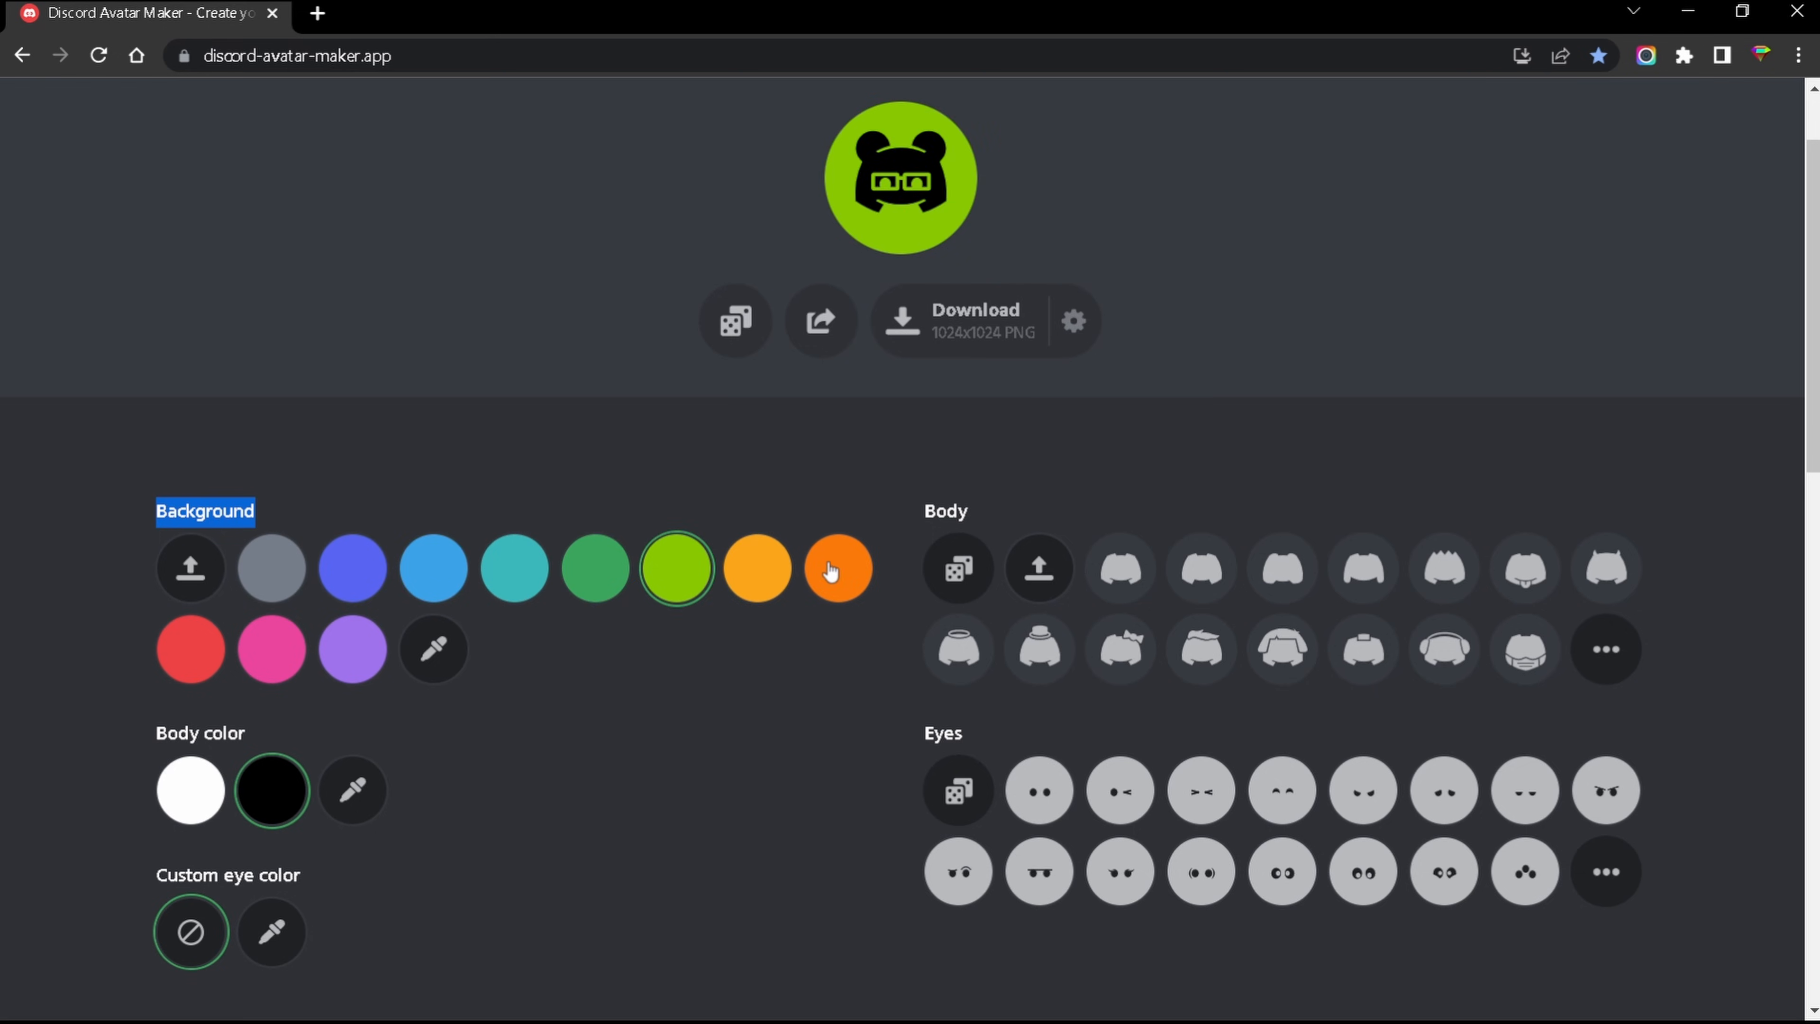
{"action": "left_click", "coordinate": [831, 573]}
{"action": "left_click", "coordinate": [352, 648]}
{"action": "left_click", "coordinate": [272, 649]}
{"action": "left_click", "coordinate": [190, 648]}
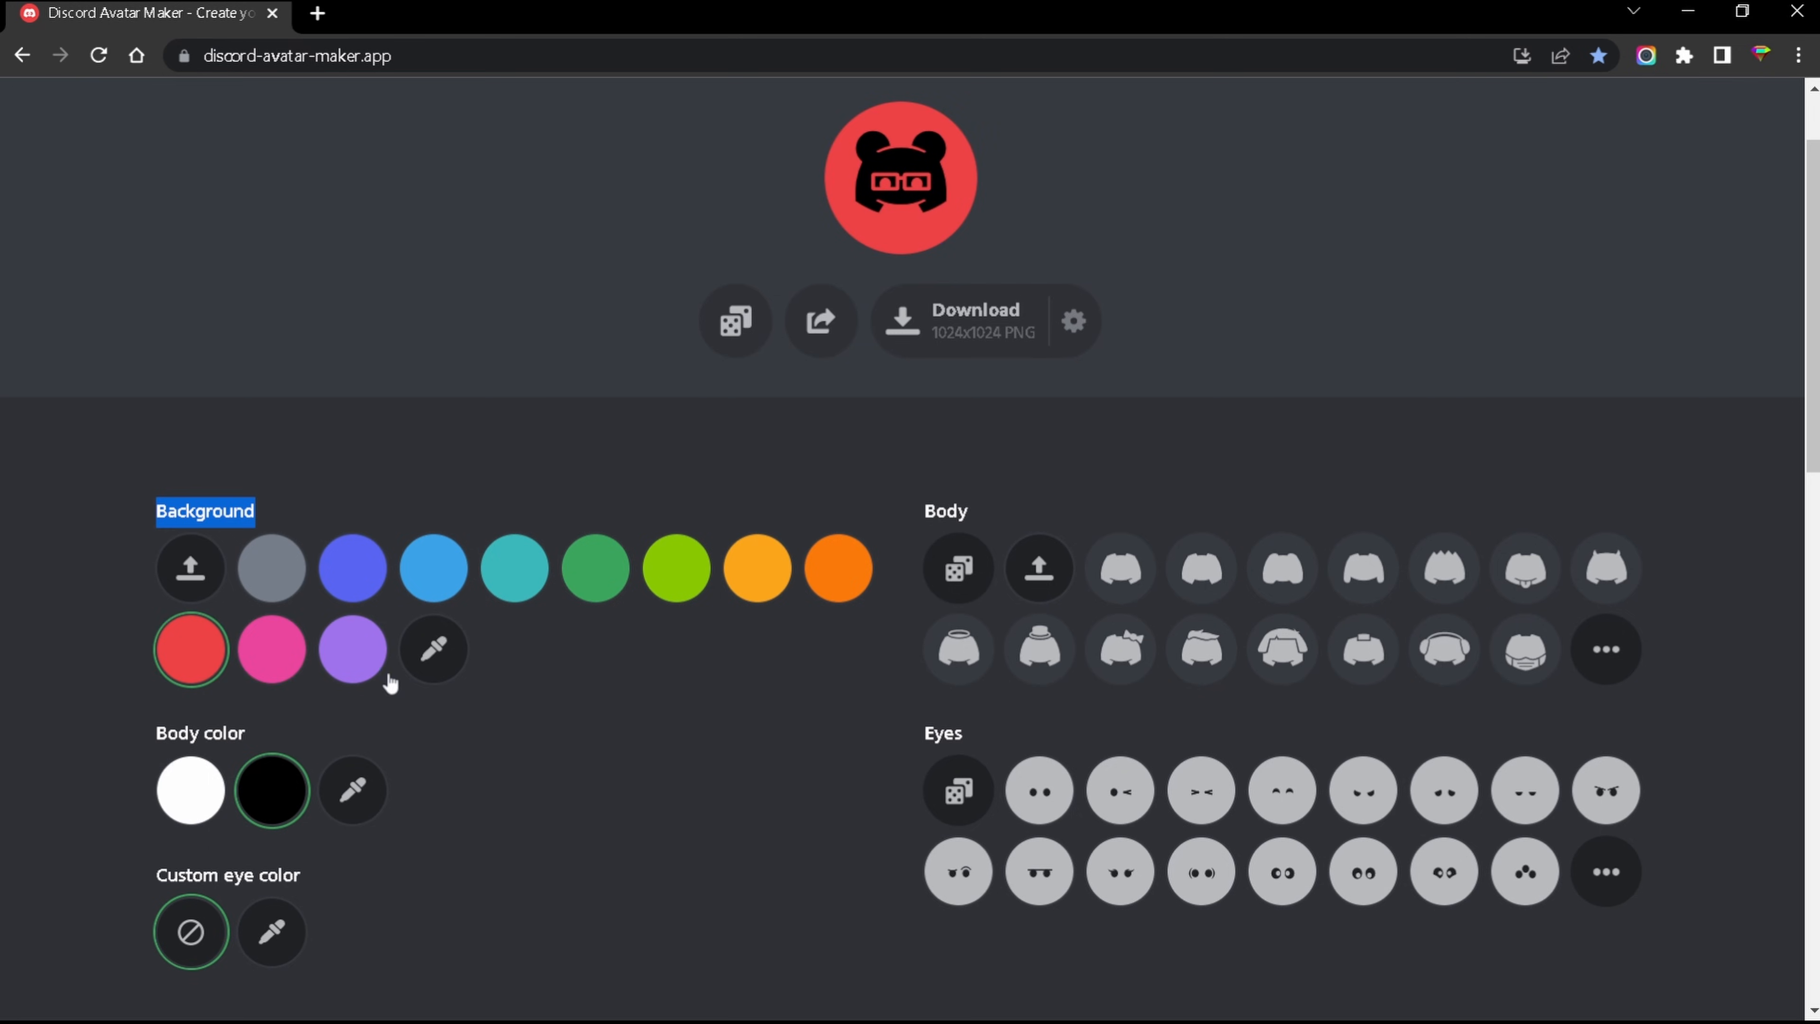
- Set the avatar's background to a custom white and close its color picker
{"action": "left_click", "coordinate": [430, 656]}
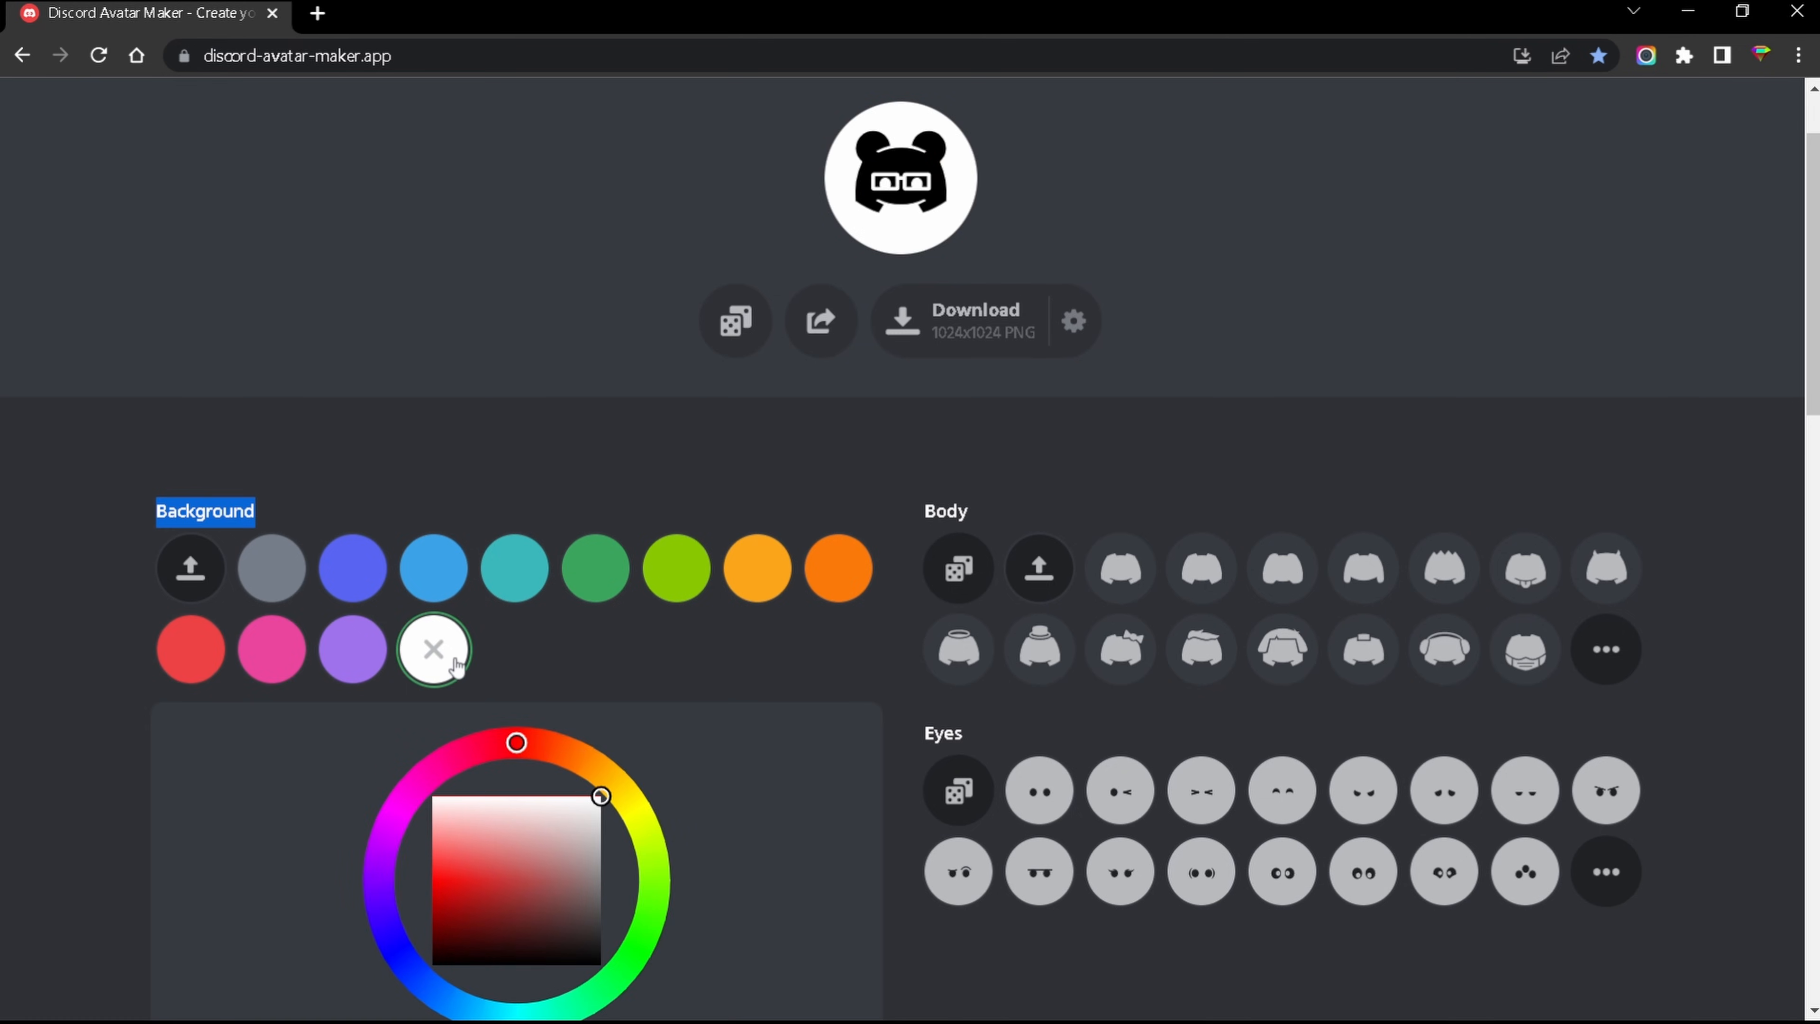
{"action": "left_click", "coordinate": [434, 649]}
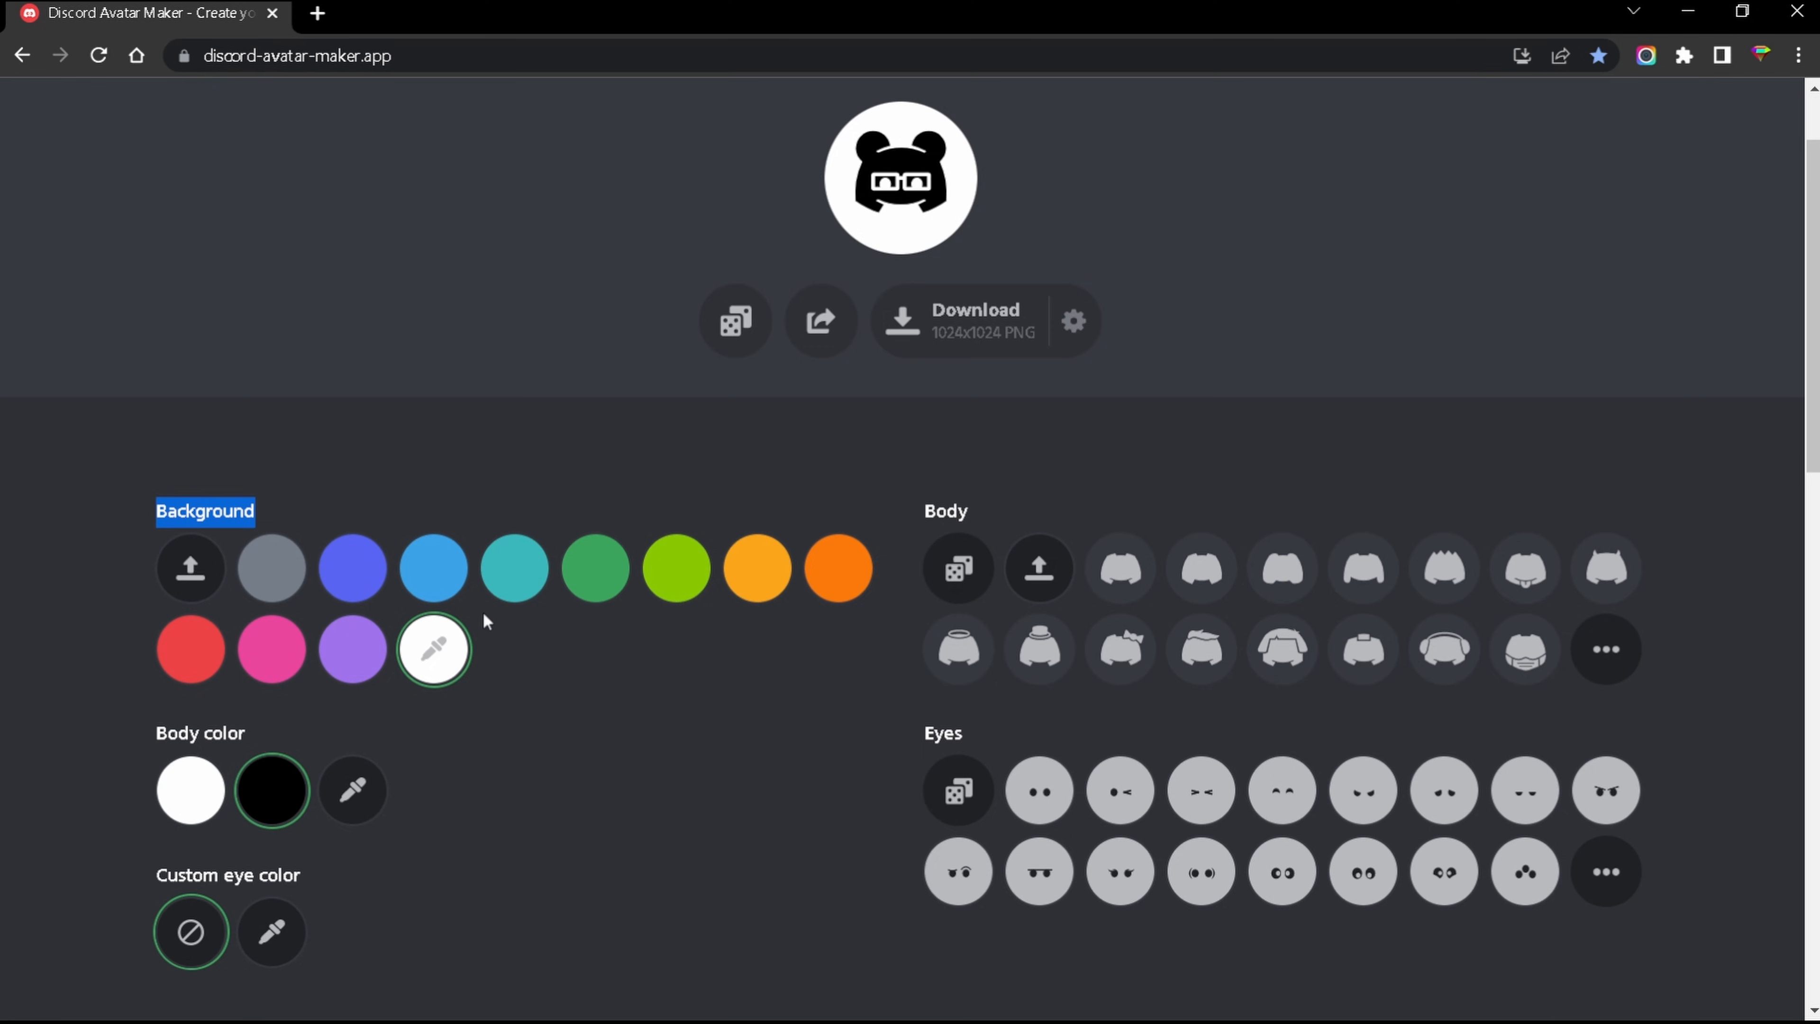
{"action": "left_click", "coordinate": [433, 649]}
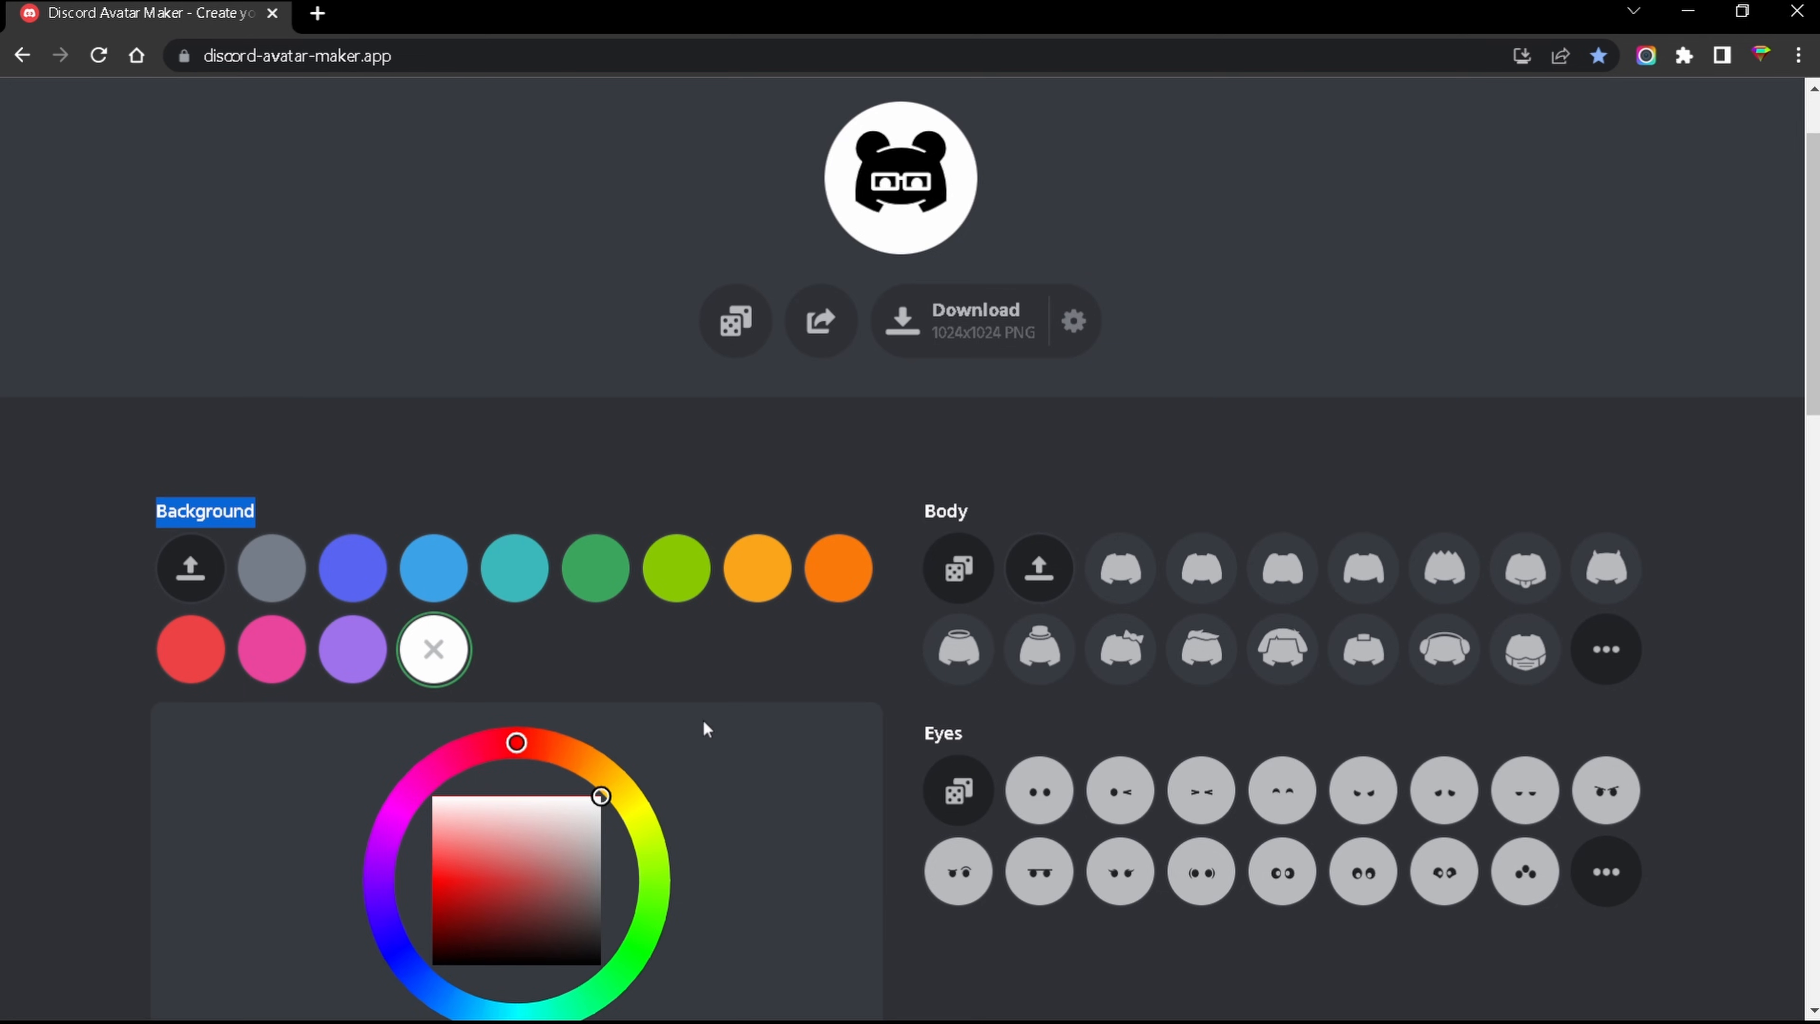
{"action": "left_click", "coordinate": [442, 663]}
- Try a custom purple, the preset black and the preset white as the avatar's body color
{"action": "scroll", "coordinate": [451, 667], "scroll_direction": "down", "scroll_amount": 2}
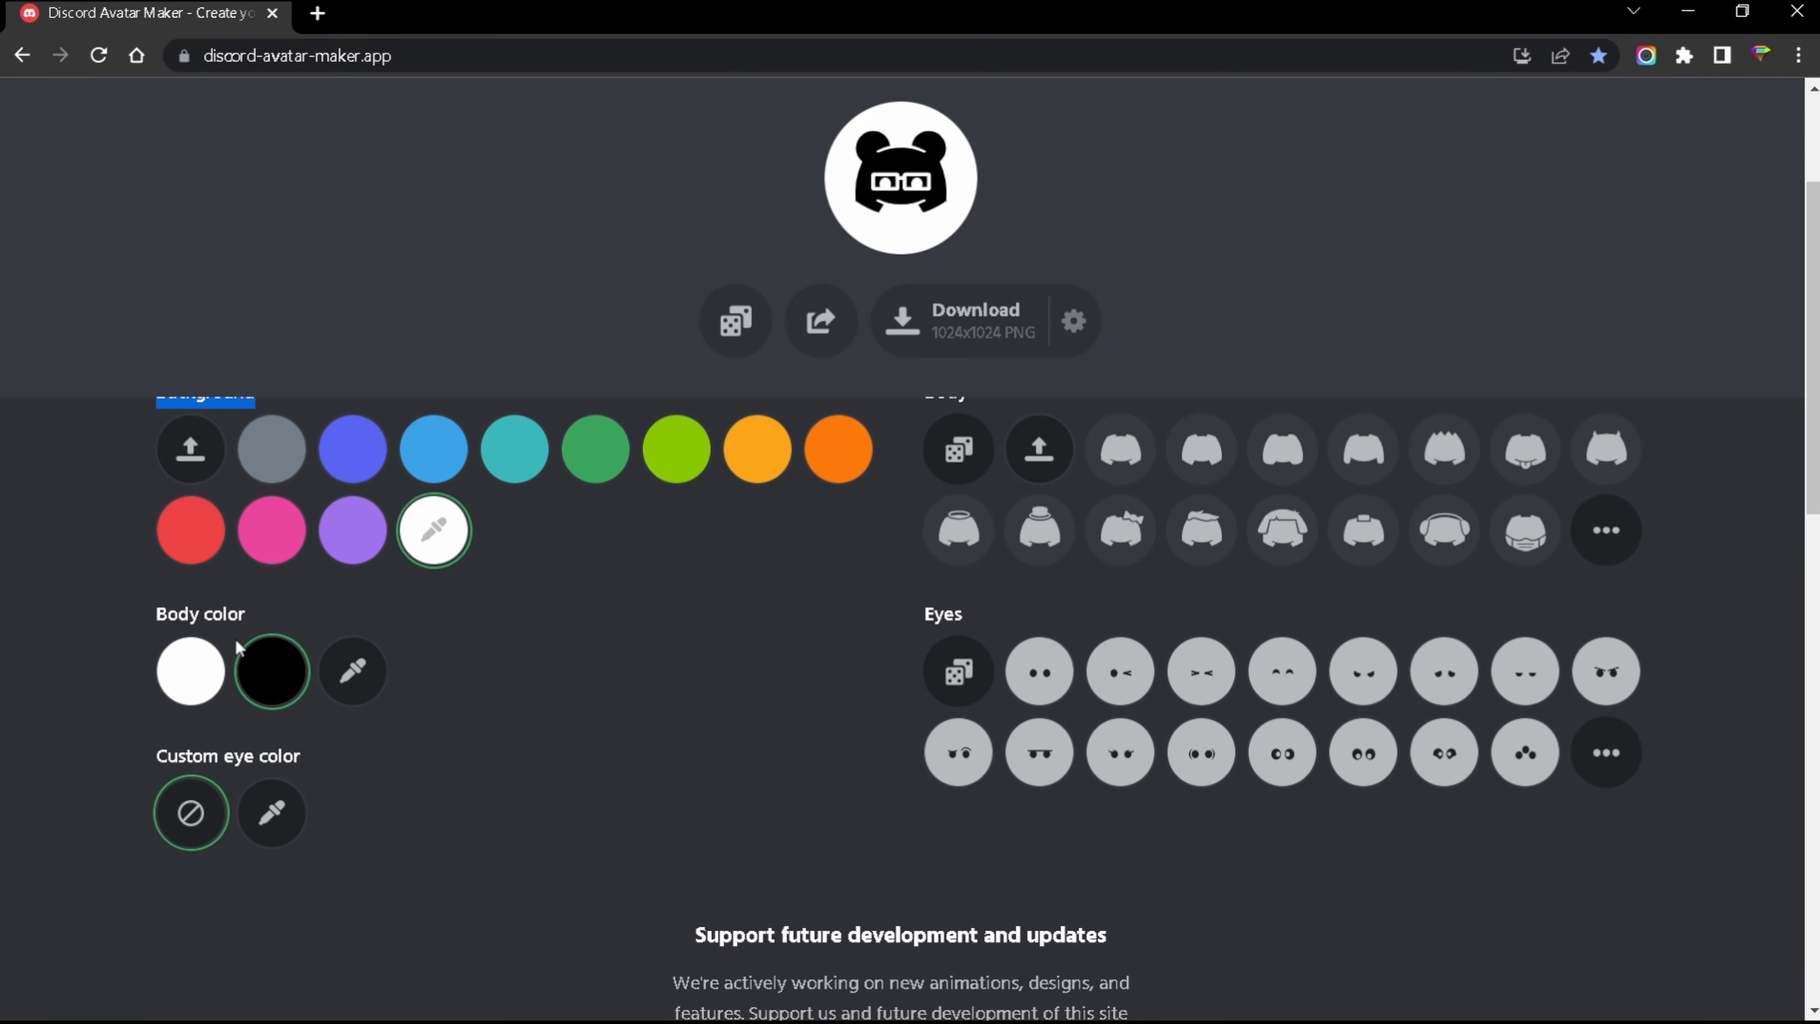
{"action": "left_click", "coordinate": [355, 670]}
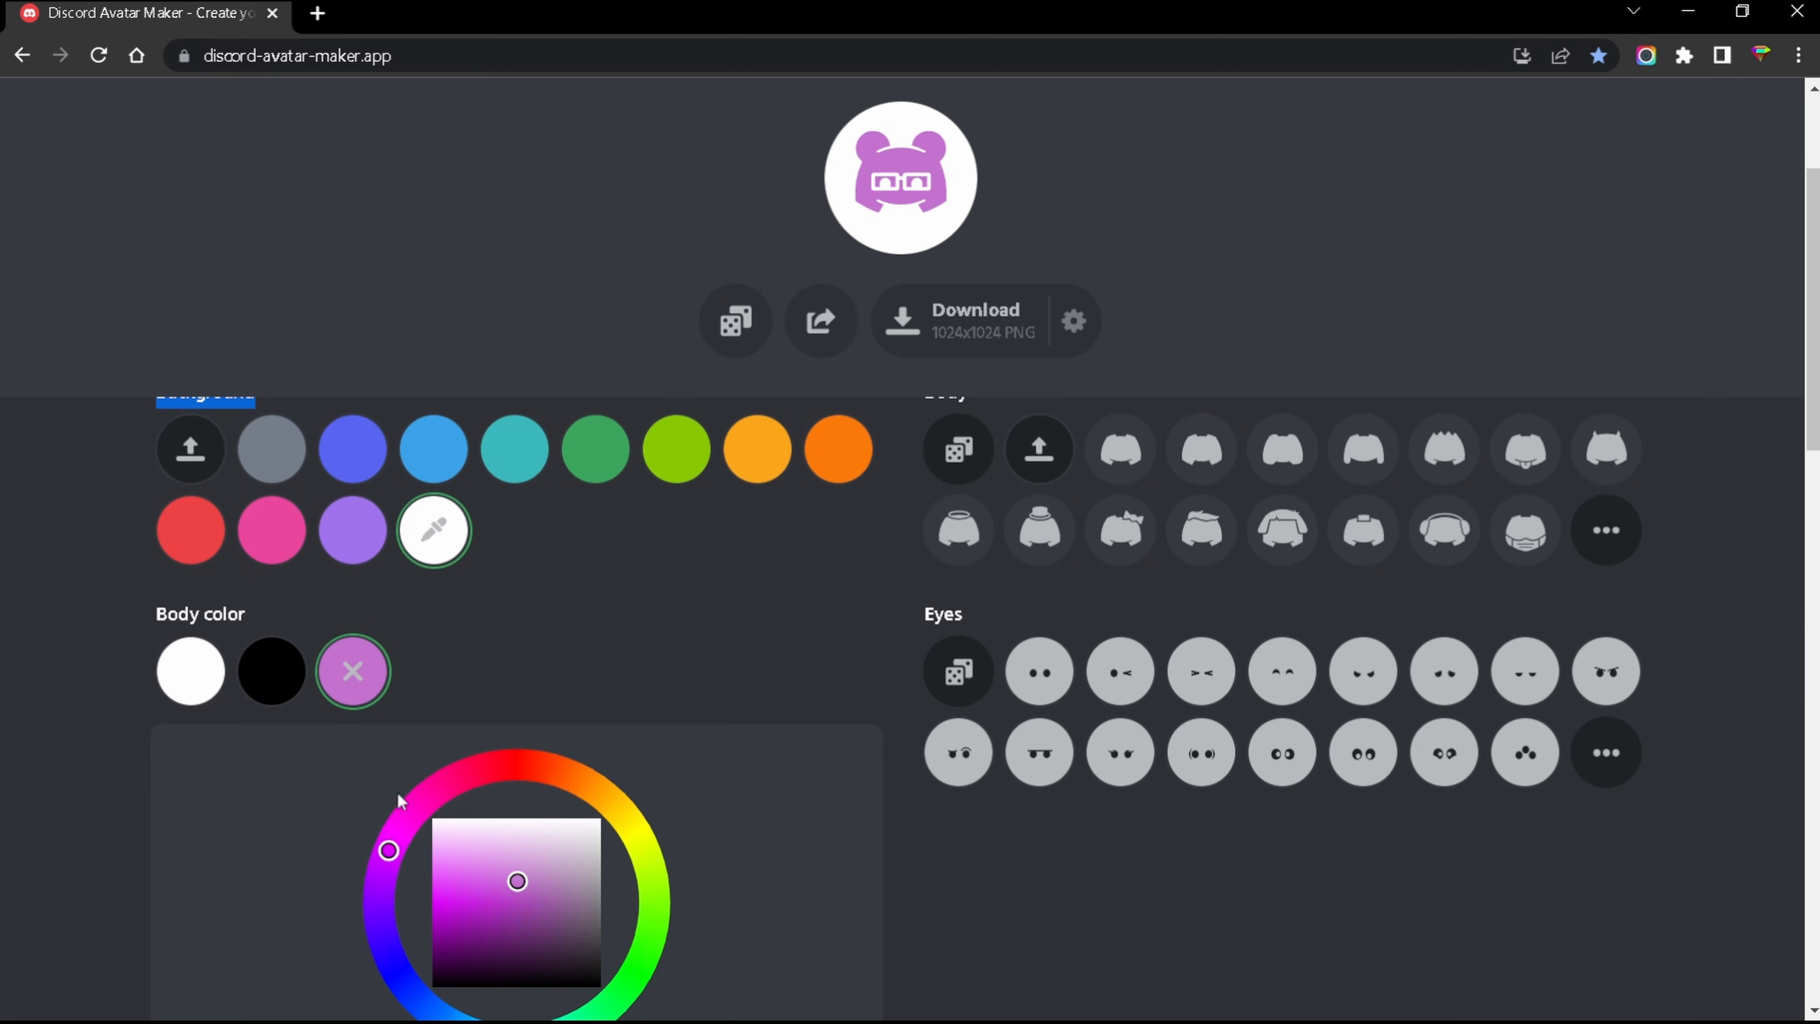
{"action": "left_click", "coordinate": [280, 677]}
{"action": "left_click", "coordinate": [206, 673]}
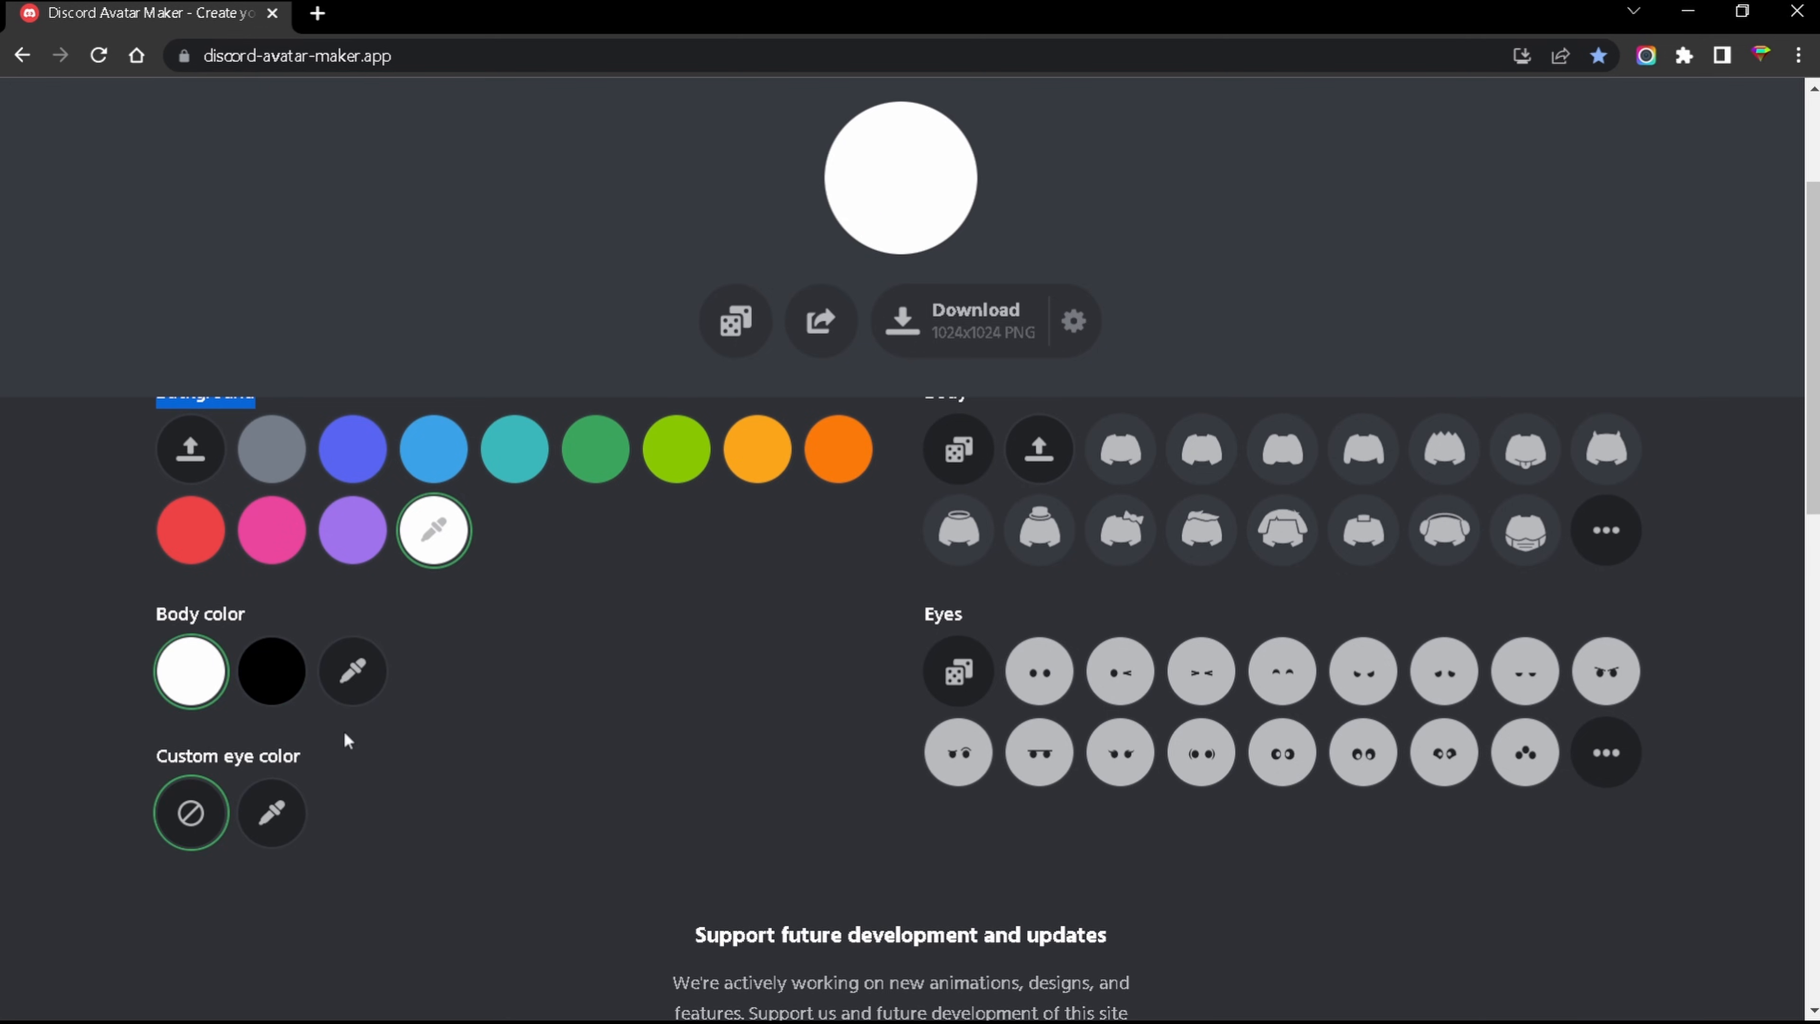
- Set the avatar's body to a custom pure red and close its color picker
{"action": "left_click", "coordinate": [352, 681]}
{"action": "left_click", "coordinate": [538, 899]}
{"action": "left_click", "coordinate": [476, 886]}
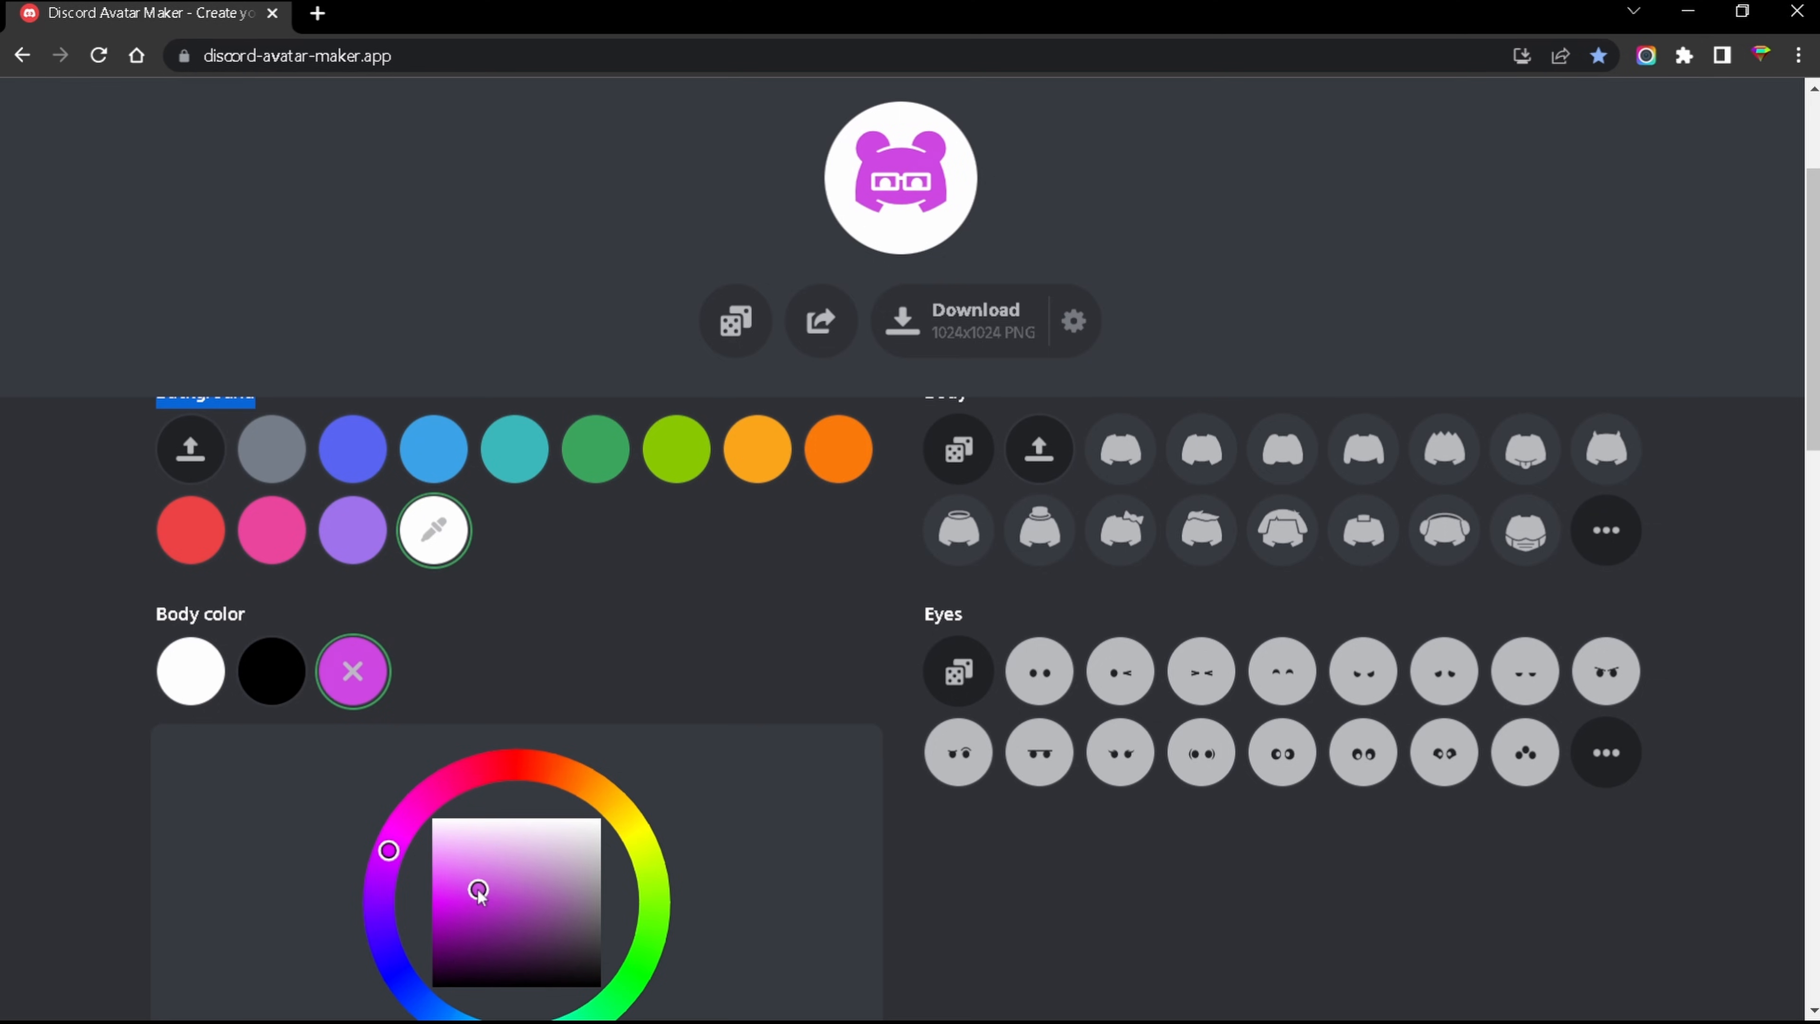
{"action": "left_click", "coordinate": [525, 763]}
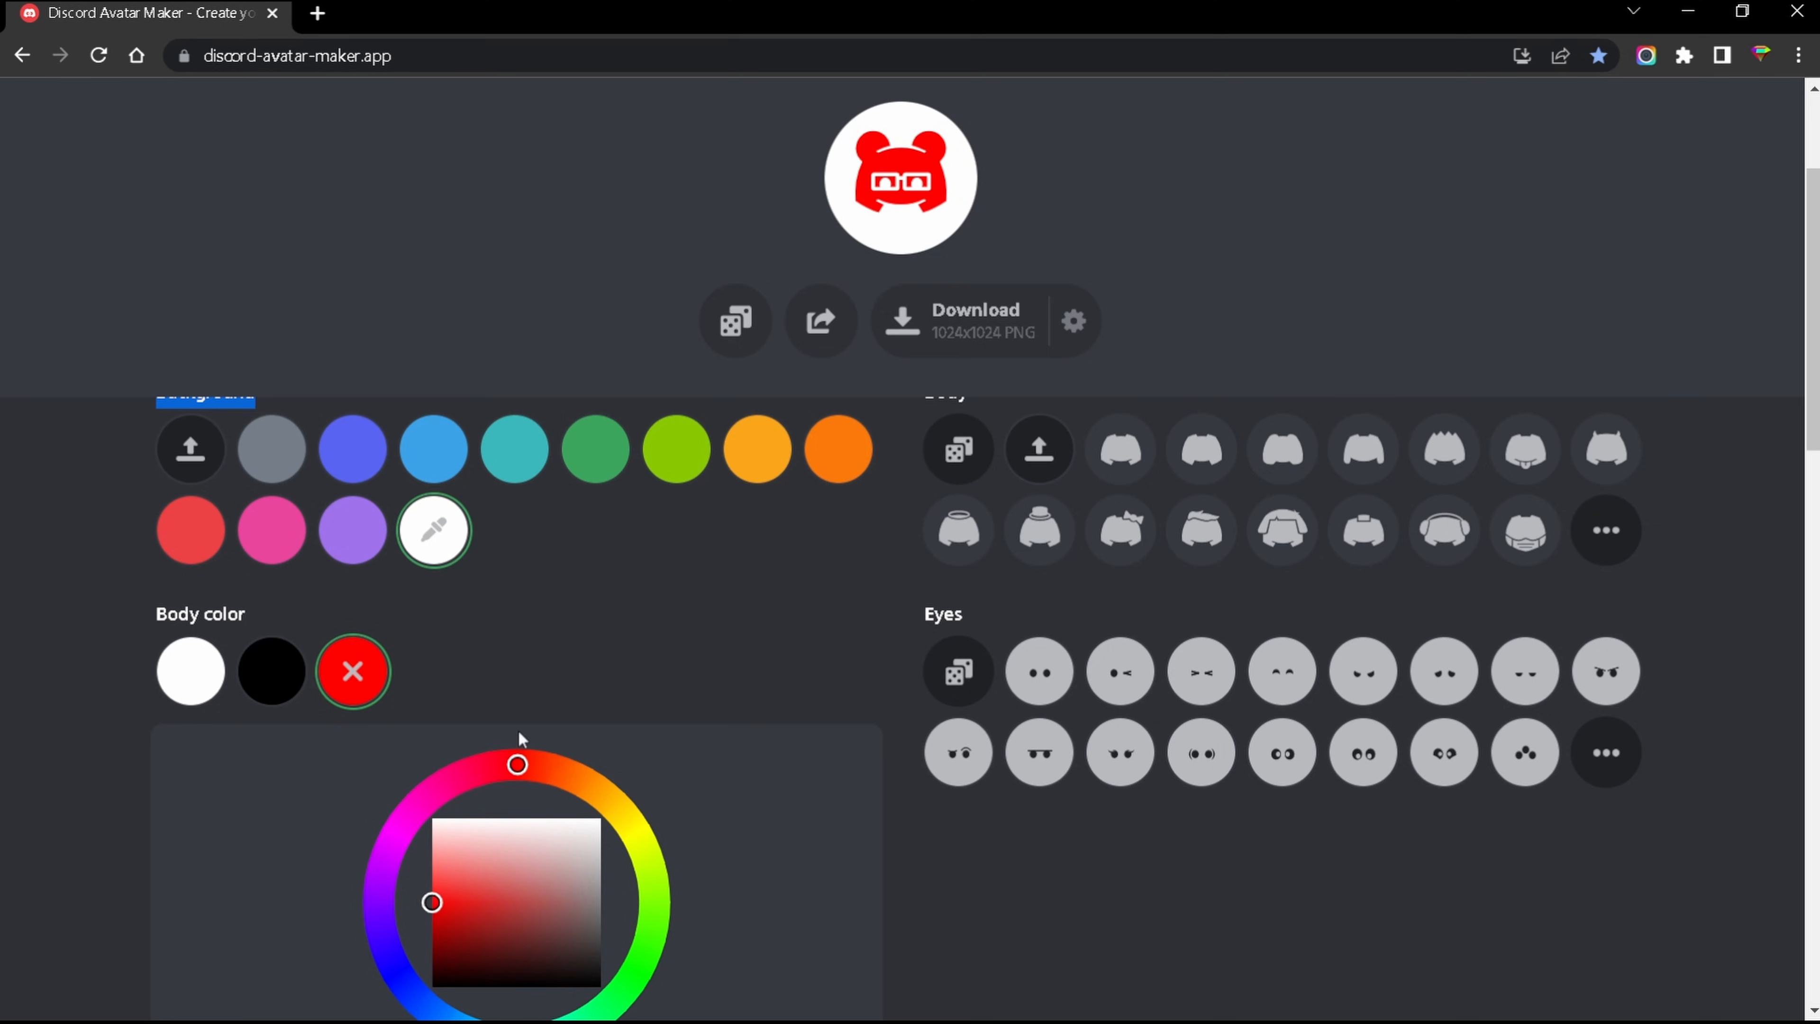
{"action": "left_click", "coordinate": [374, 675]}
- Set the avatar's custom eye color to black (#000000) and close its color picker
{"action": "scroll", "coordinate": [376, 671], "scroll_direction": "down", "scroll_amount": 1}
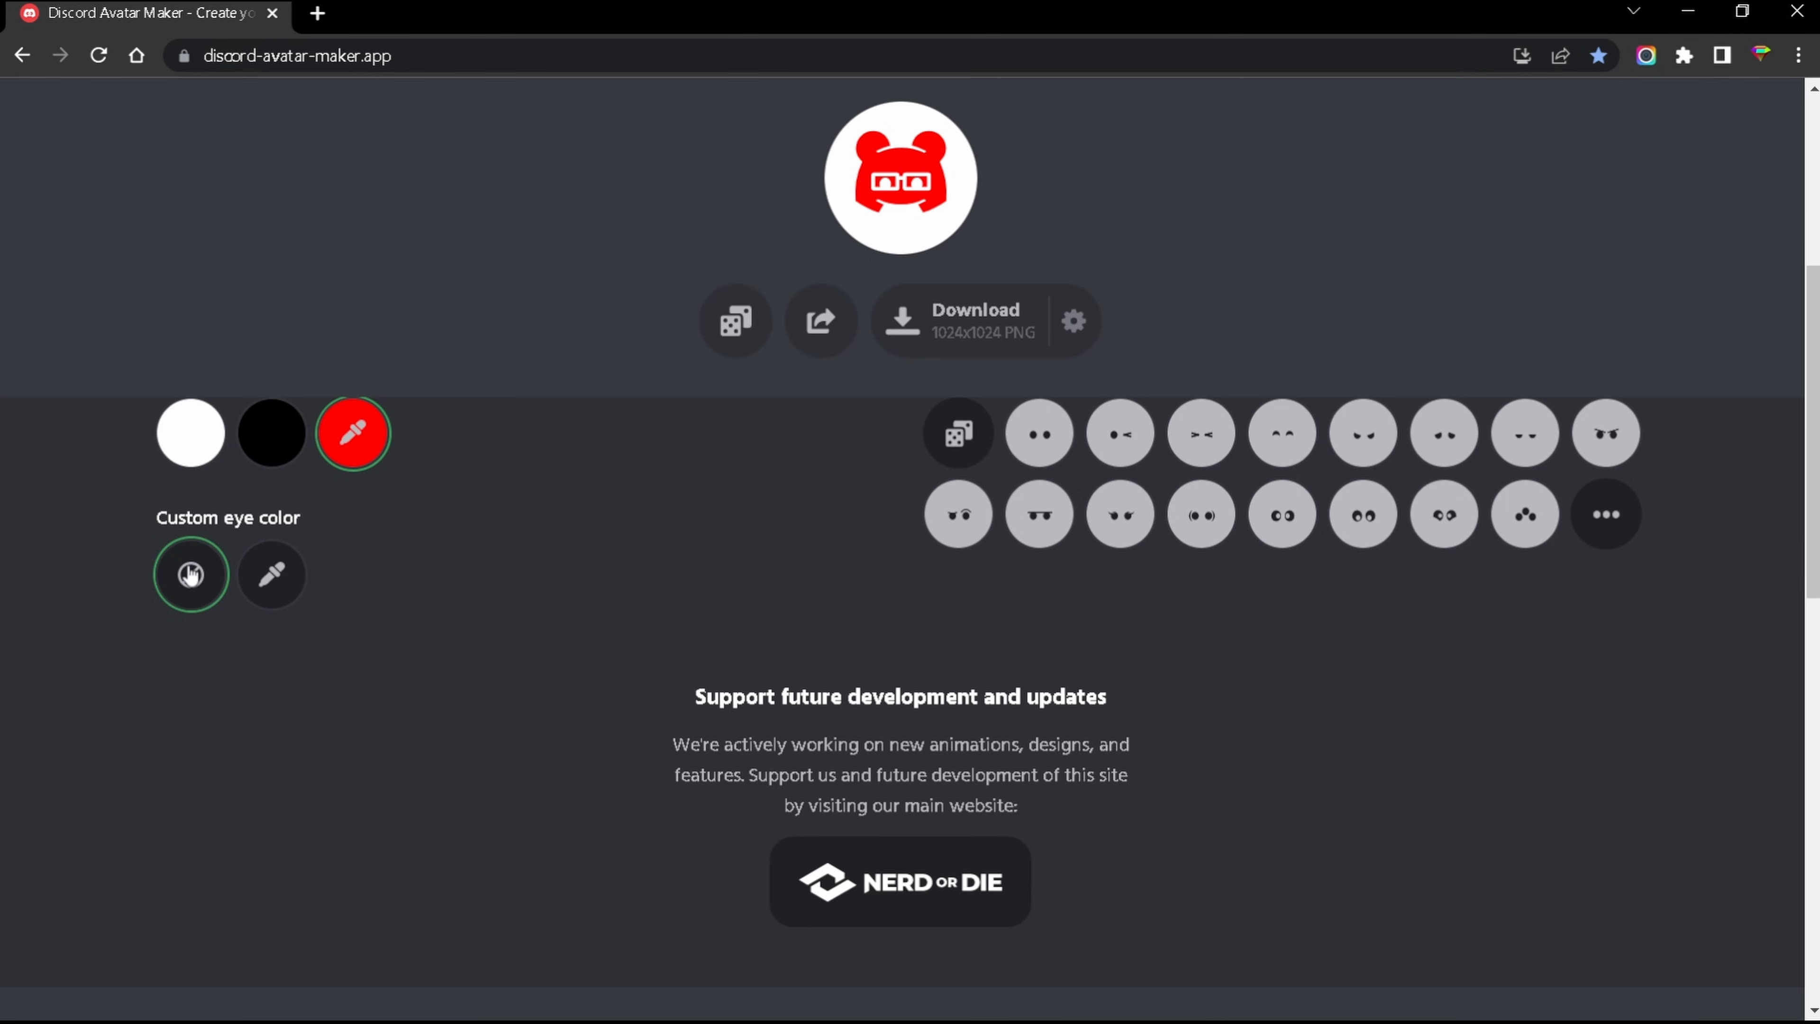
{"action": "left_click", "coordinate": [283, 583]}
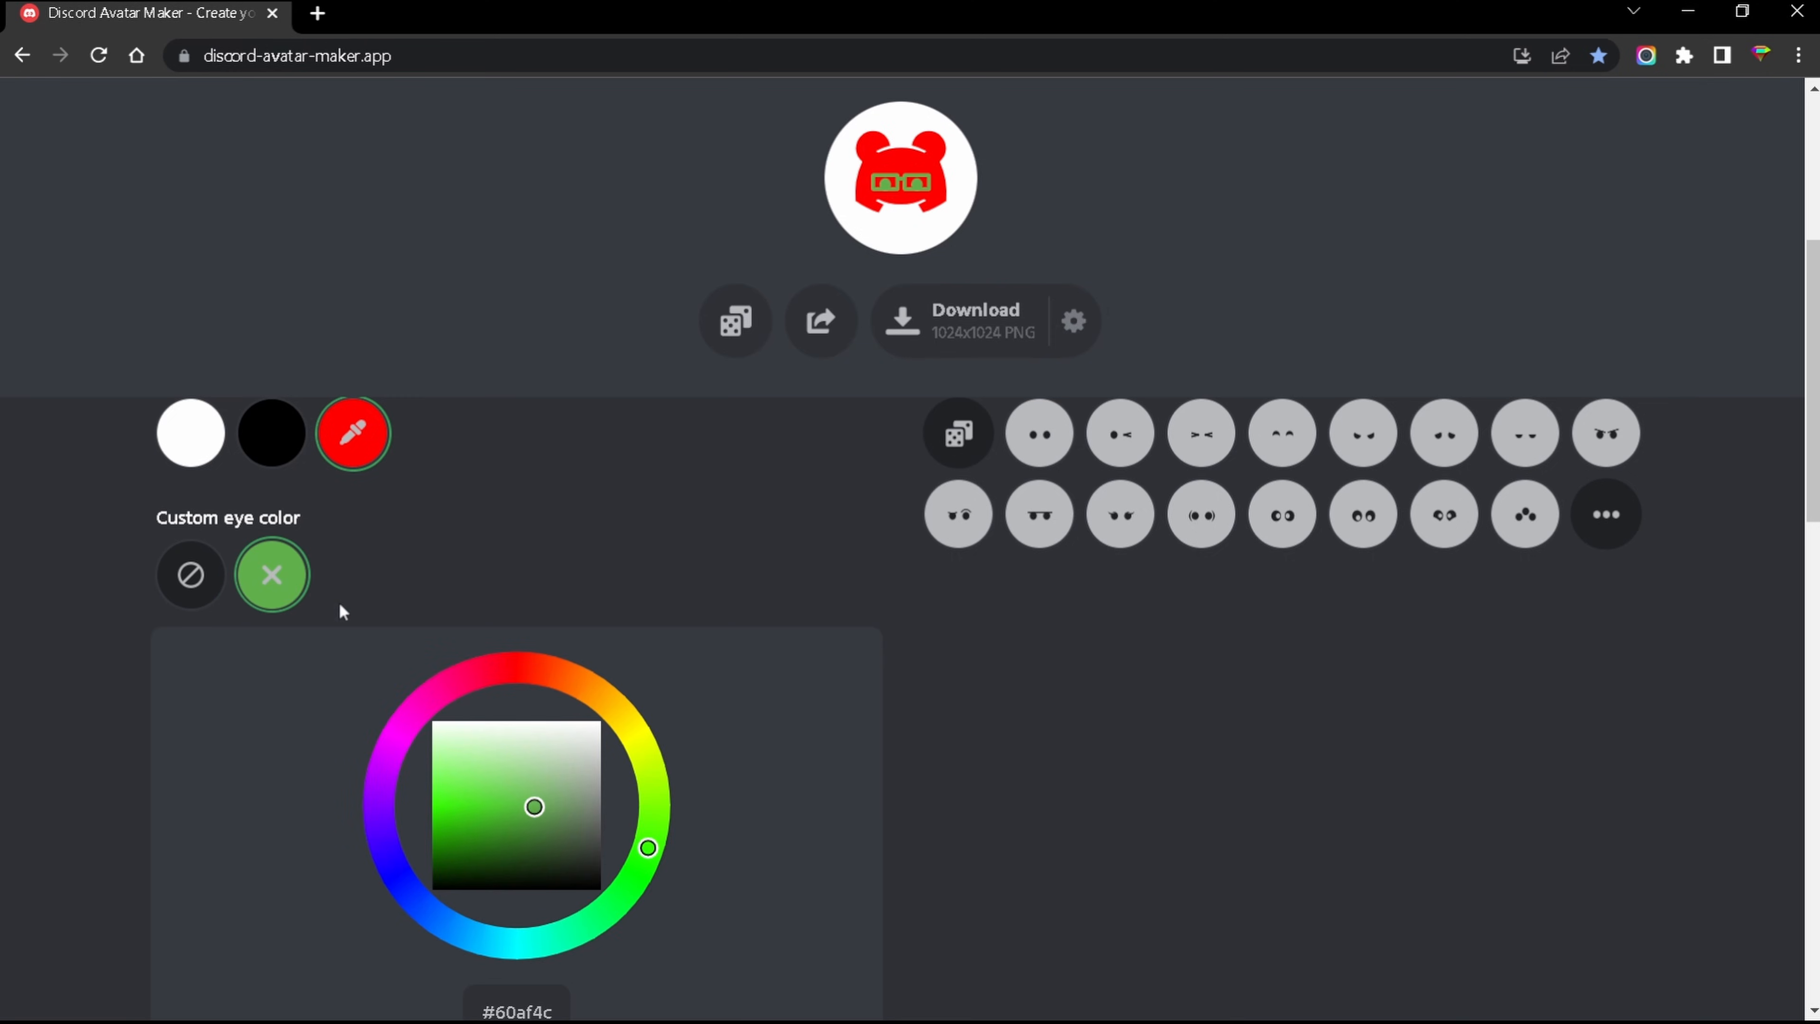
{"action": "left_click_drag", "start_coordinate": [518, 736], "coordinate": [600, 889]}
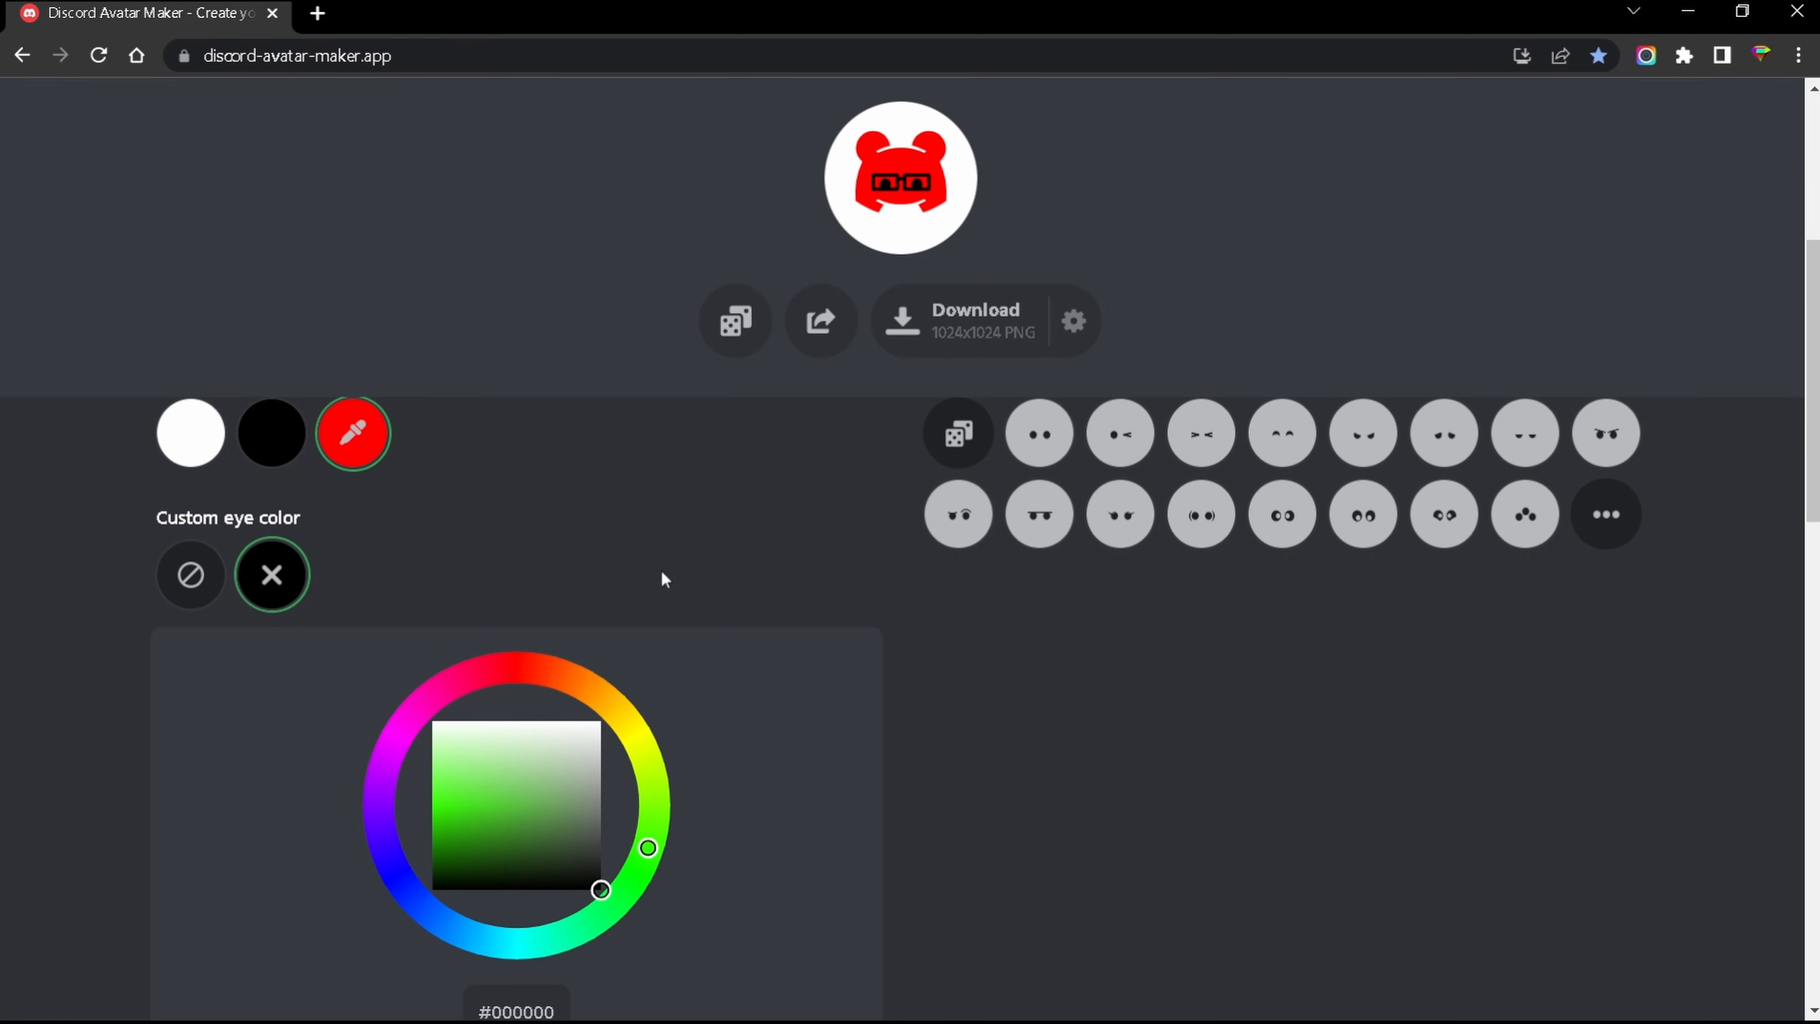
{"action": "left_click", "coordinate": [272, 586]}
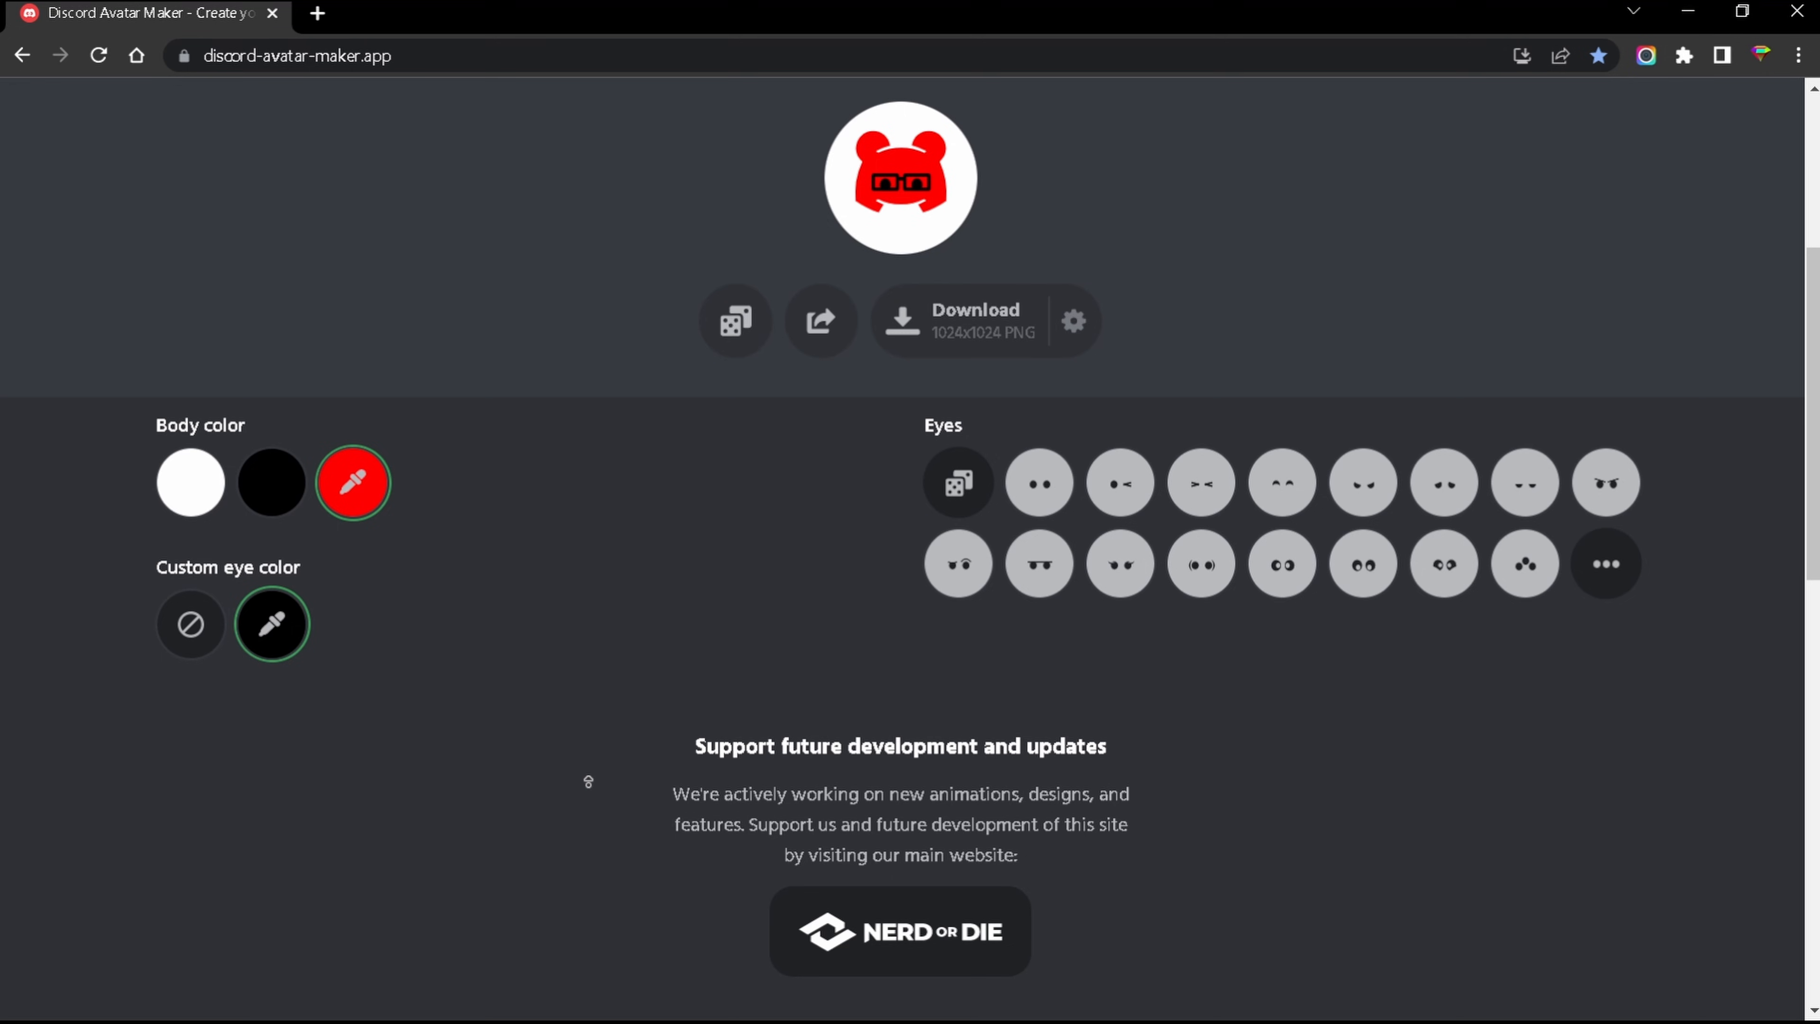
- Try several preset body shapes on the avatar, ending with the one with swept hair on top
{"action": "scroll", "coordinate": [589, 780], "scroll_direction": "up", "scroll_amount": 5}
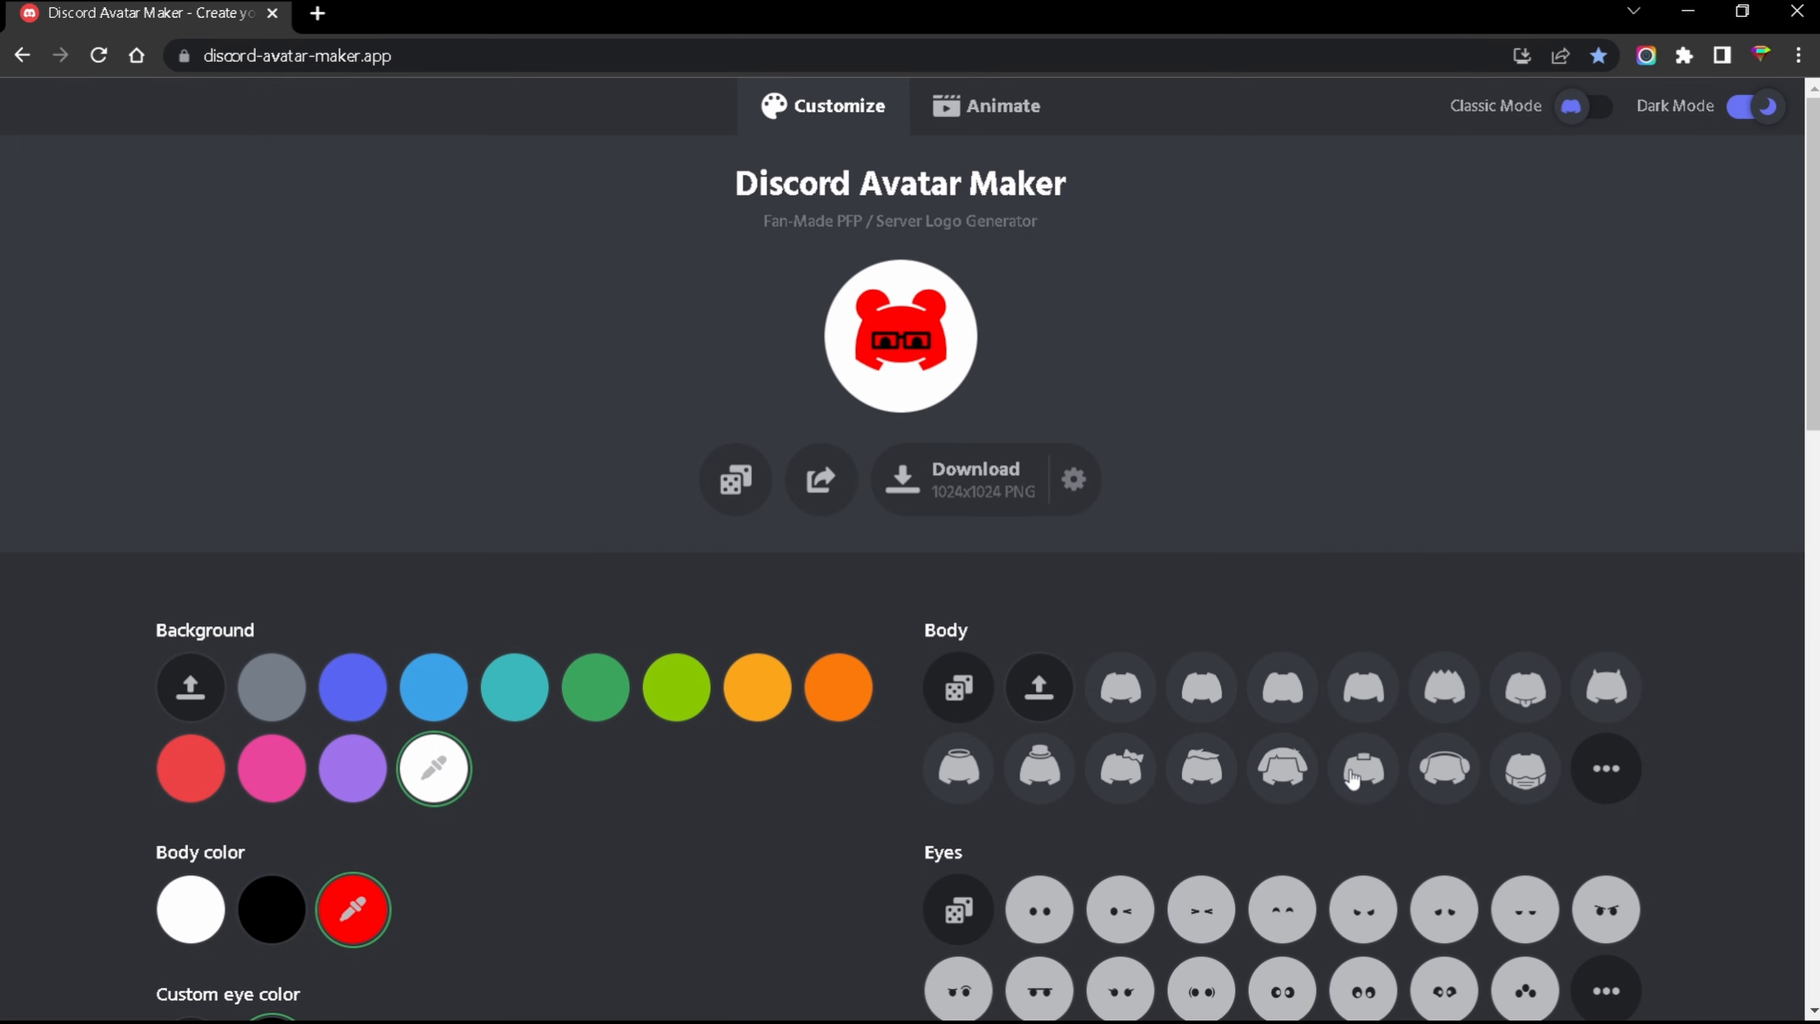
{"action": "left_click", "coordinate": [1346, 774]}
{"action": "left_click", "coordinate": [1375, 689]}
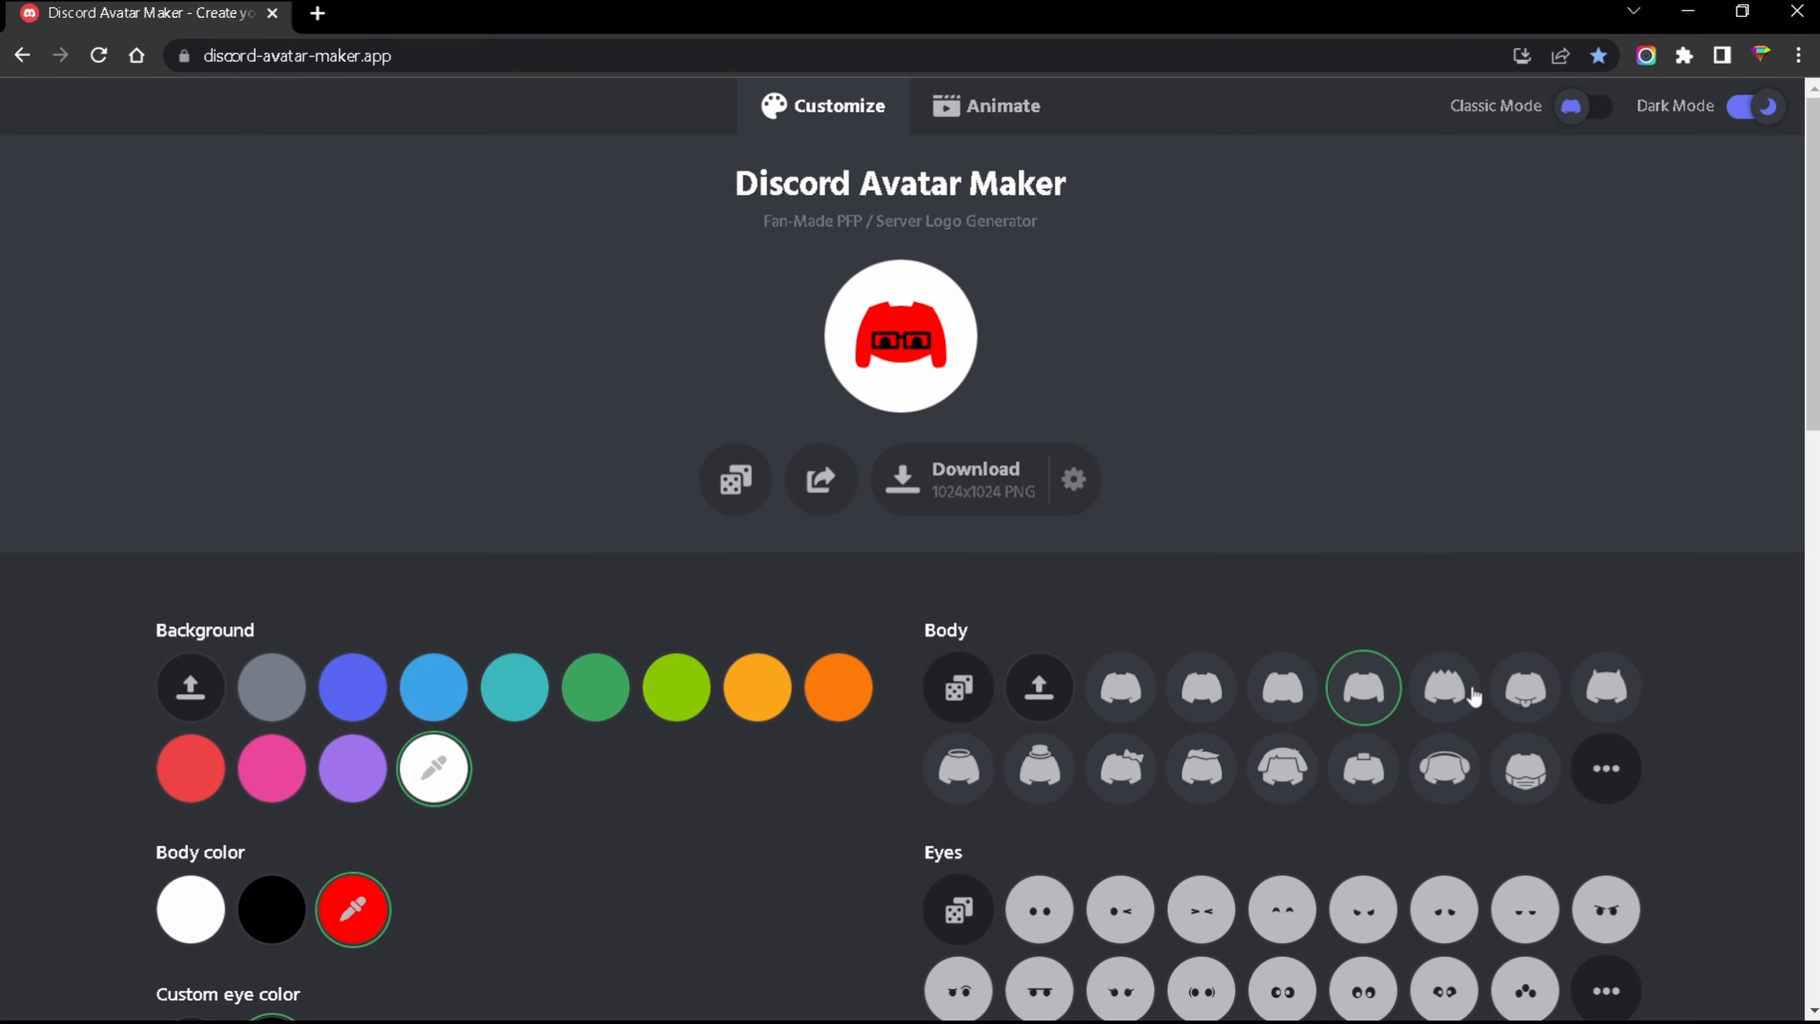
{"action": "left_click", "coordinate": [1465, 690]}
{"action": "left_click", "coordinate": [1394, 770]}
{"action": "left_click", "coordinate": [1175, 786]}
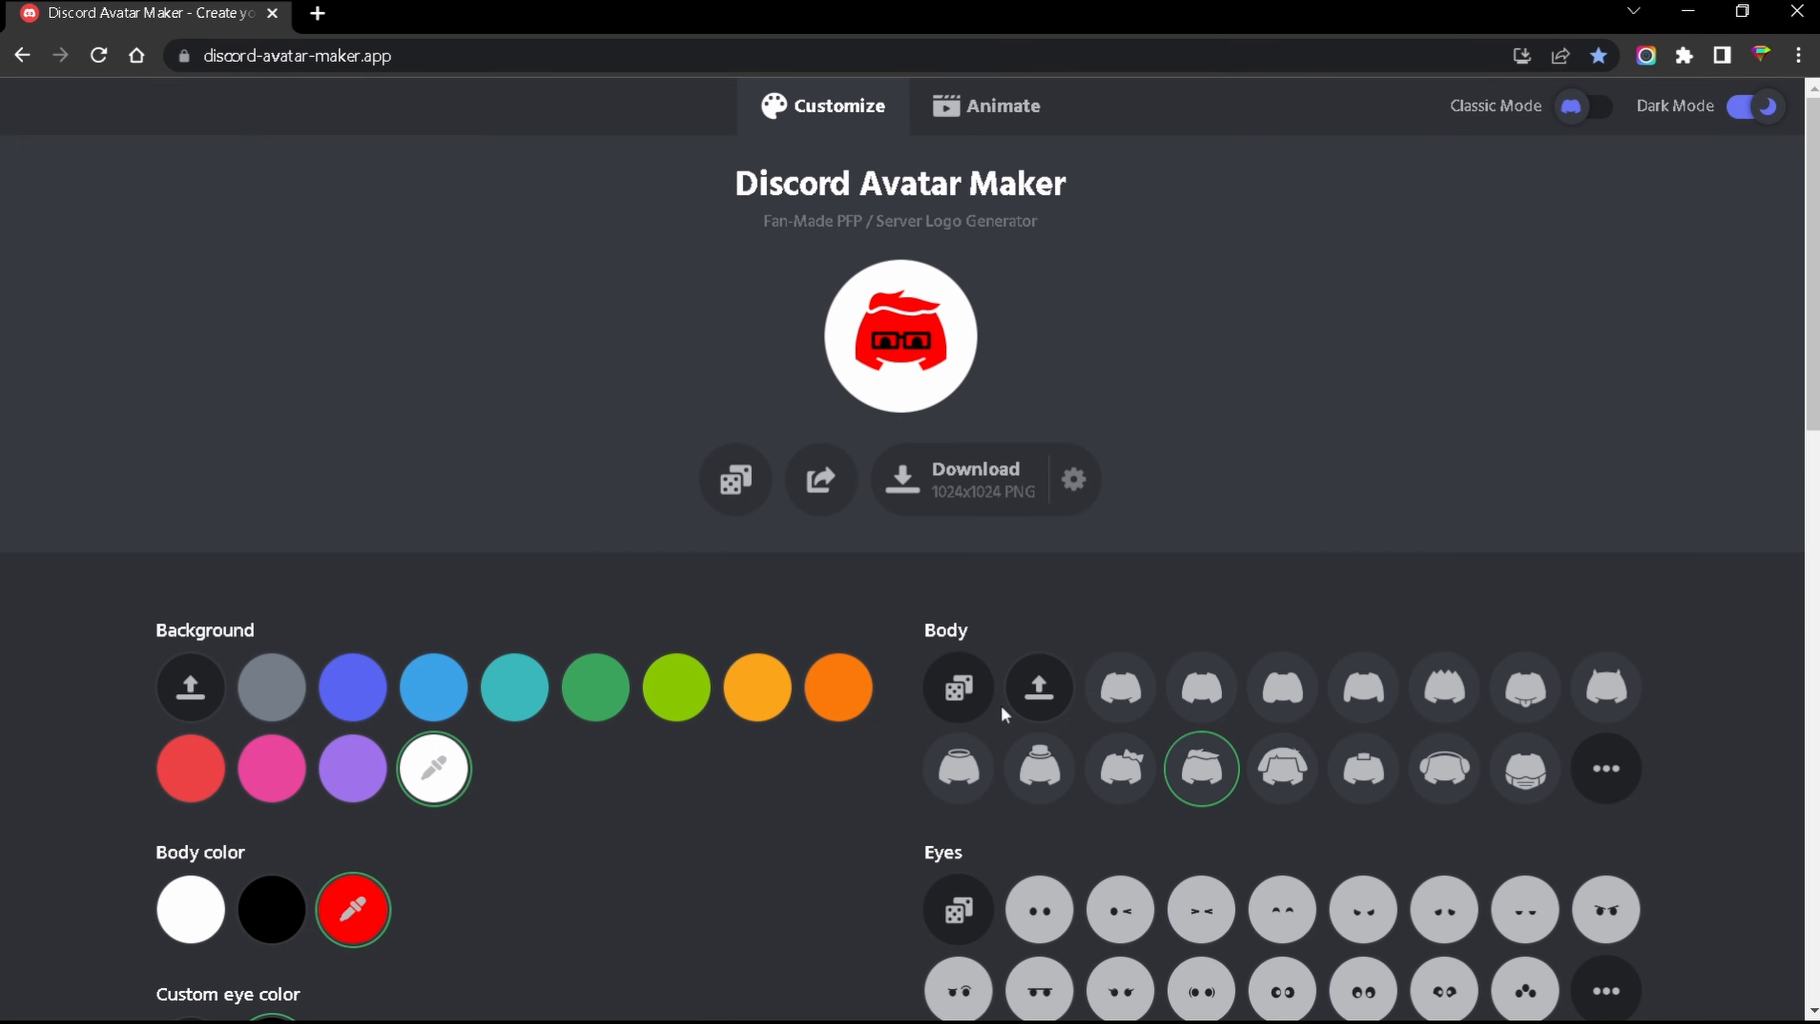
- Randomize only the avatar's body shape several times, stopping at the bear-eared body
{"action": "left_click", "coordinate": [944, 685]}
{"action": "left_click", "coordinate": [956, 681]}
{"action": "left_click", "coordinate": [969, 677]}
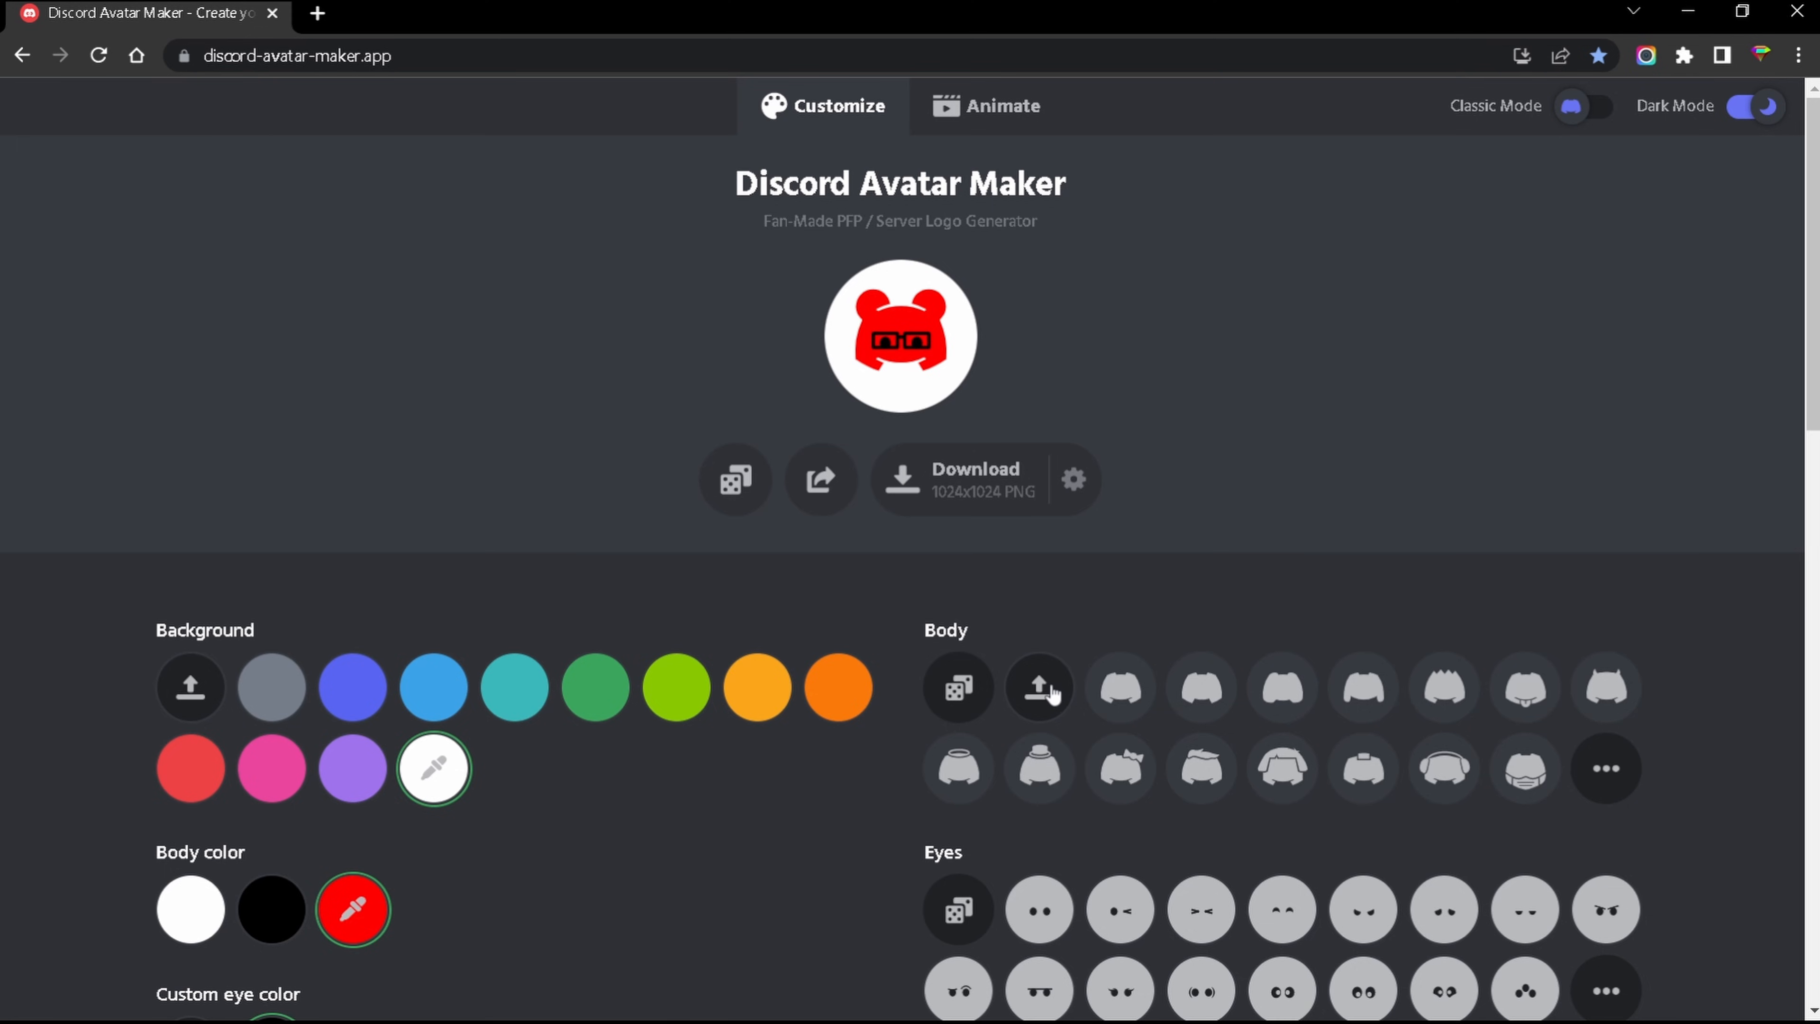
- Expand the list of body shapes and look over all the available options
{"action": "left_click", "coordinate": [1604, 777]}
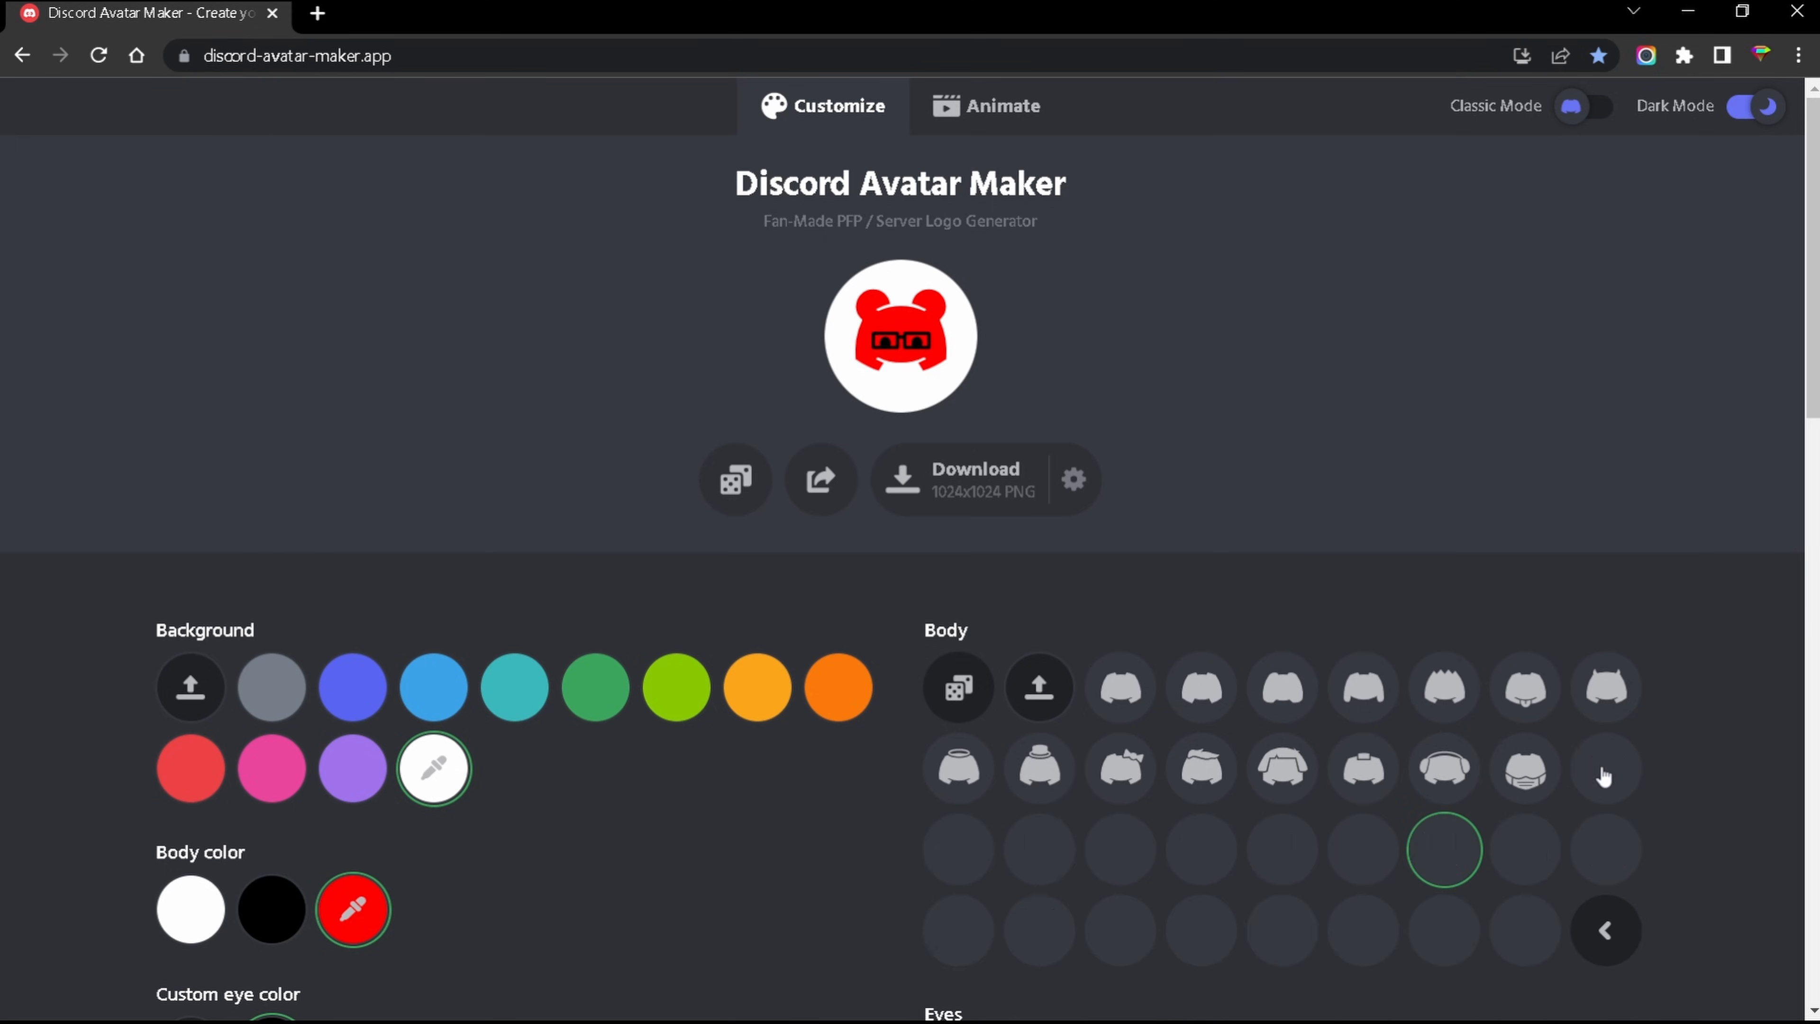
{"action": "scroll", "coordinate": [1289, 860], "scroll_direction": "down", "scroll_amount": 3}
{"action": "scroll", "coordinate": [1217, 846], "scroll_direction": "up", "scroll_amount": 3}
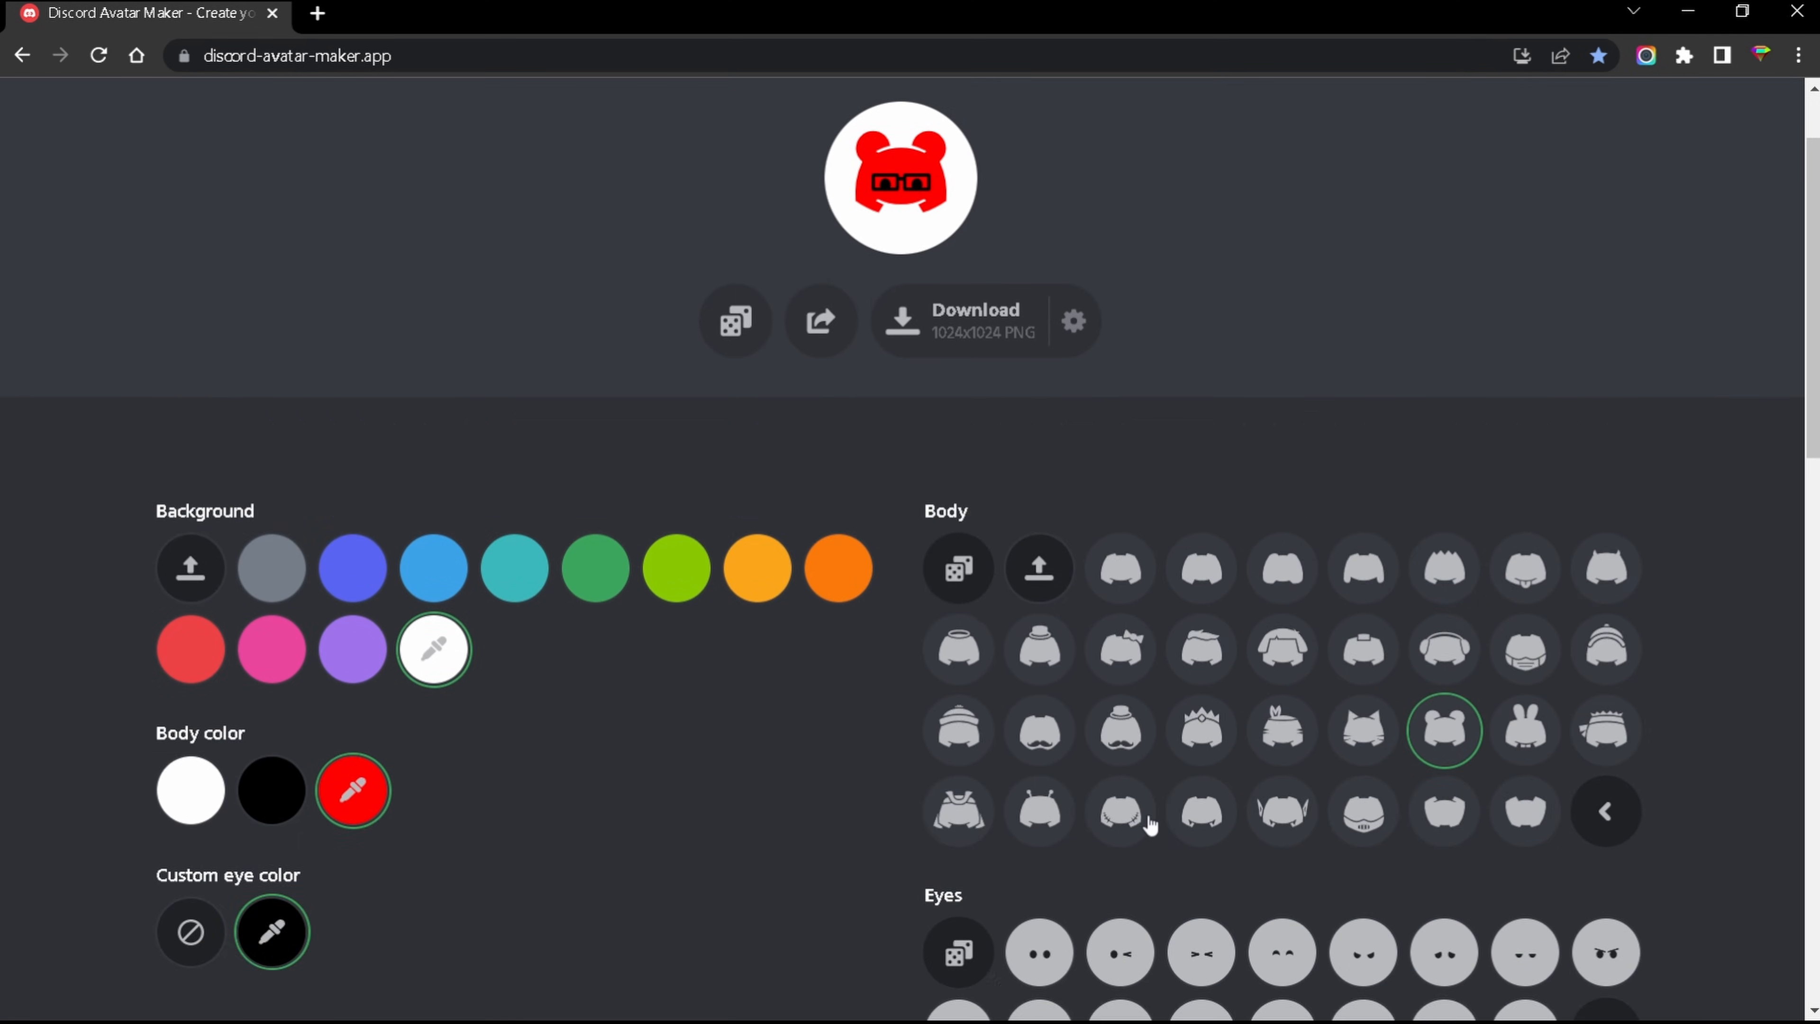
- Give the avatar the devil-horned body and the angry eyes with slanted brows
{"action": "left_click", "coordinate": [1624, 696]}
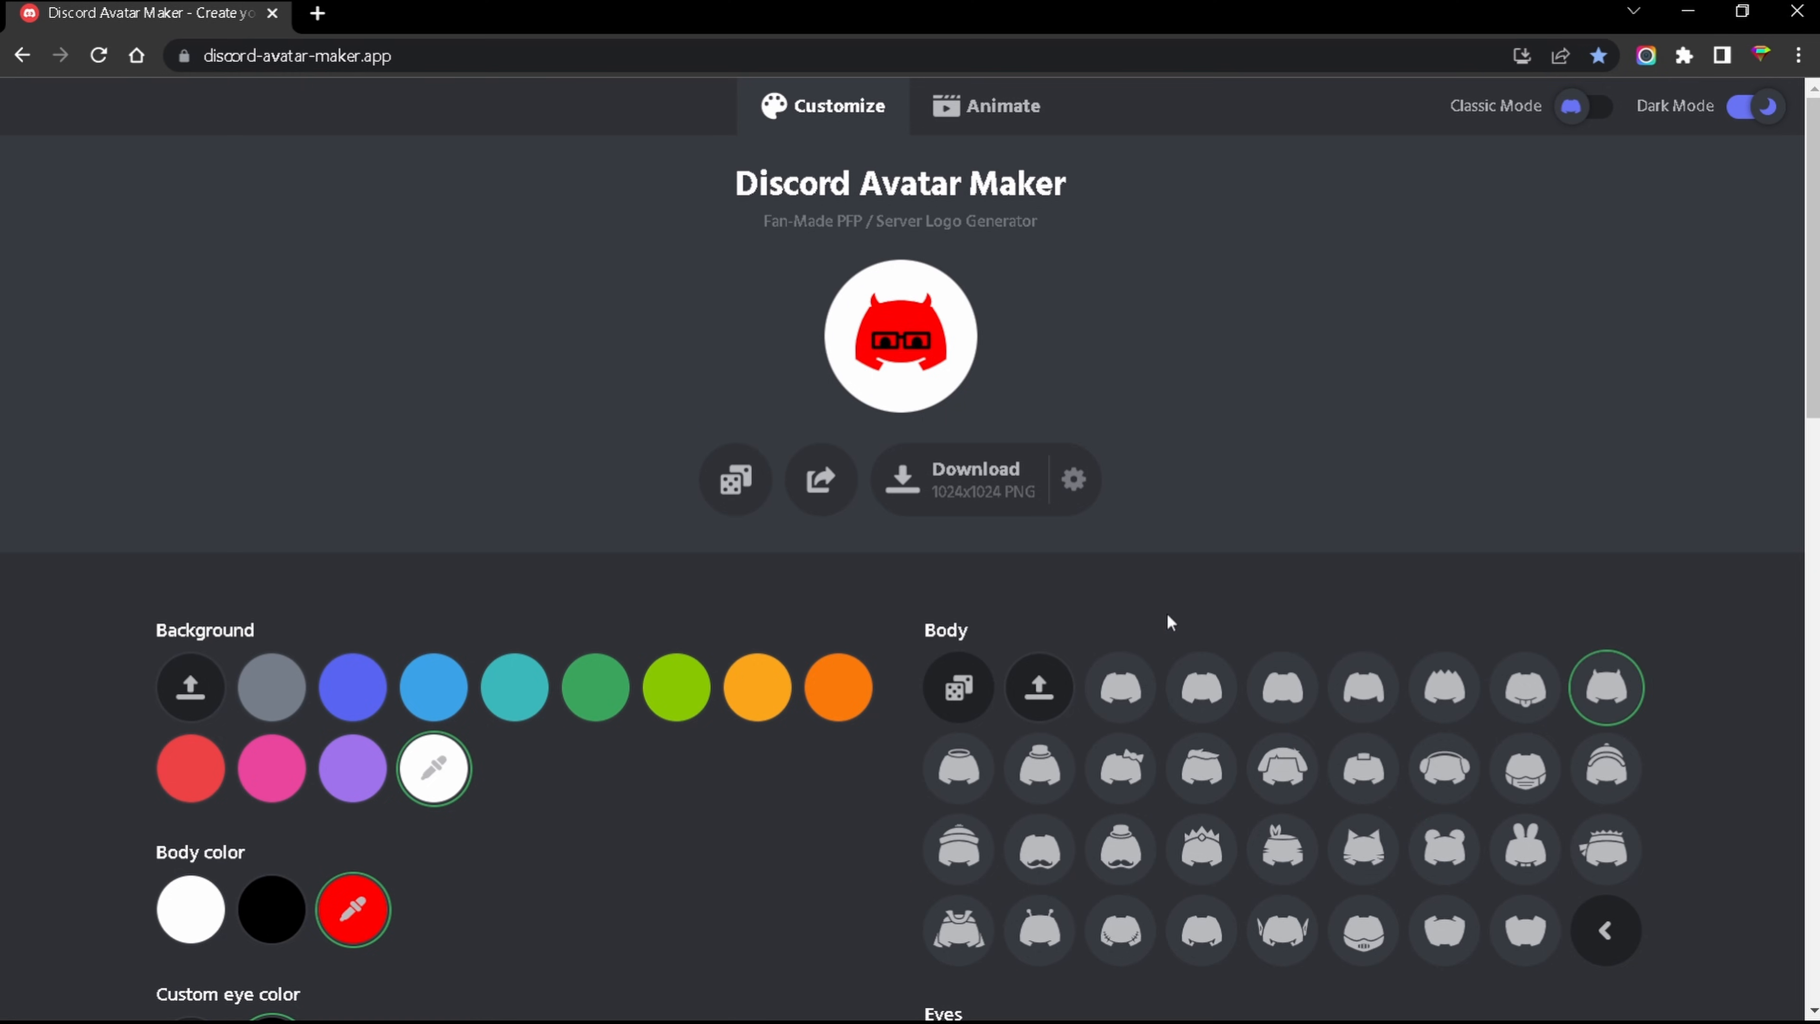
{"action": "scroll", "coordinate": [1120, 608], "scroll_direction": "down", "scroll_amount": 2}
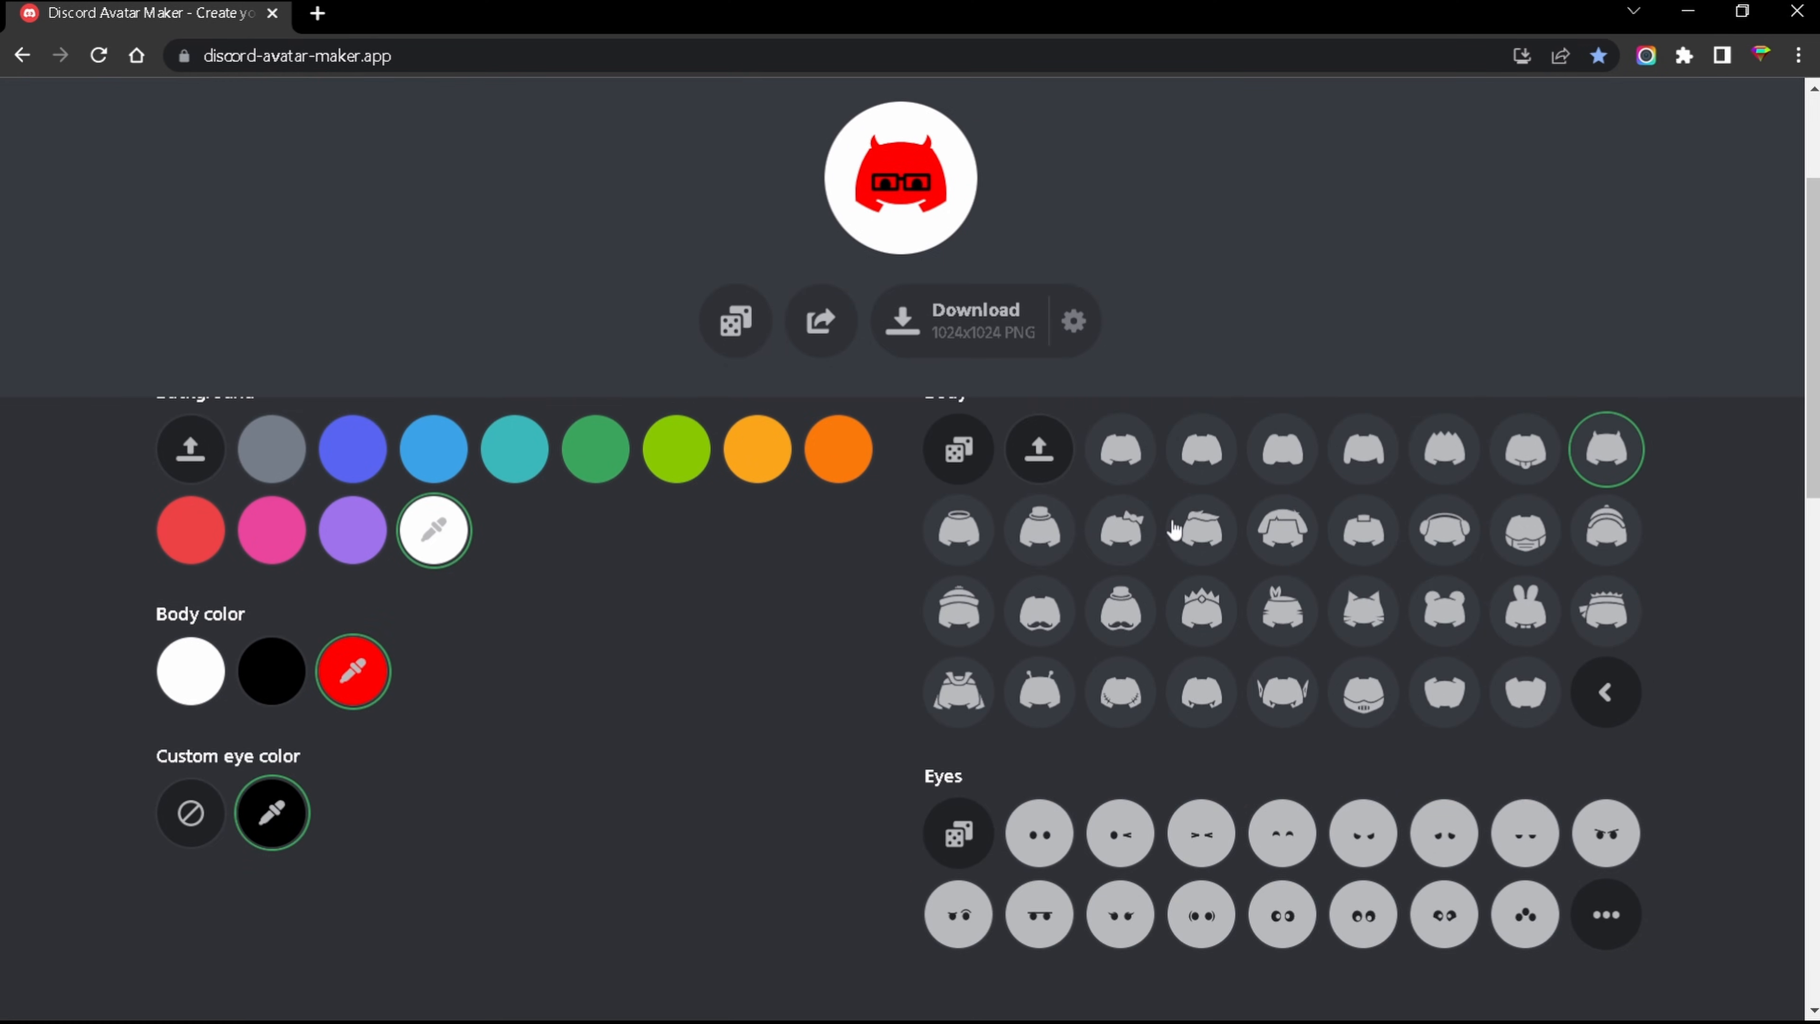
{"action": "scroll", "coordinate": [1161, 560], "scroll_direction": "down", "scroll_amount": 1}
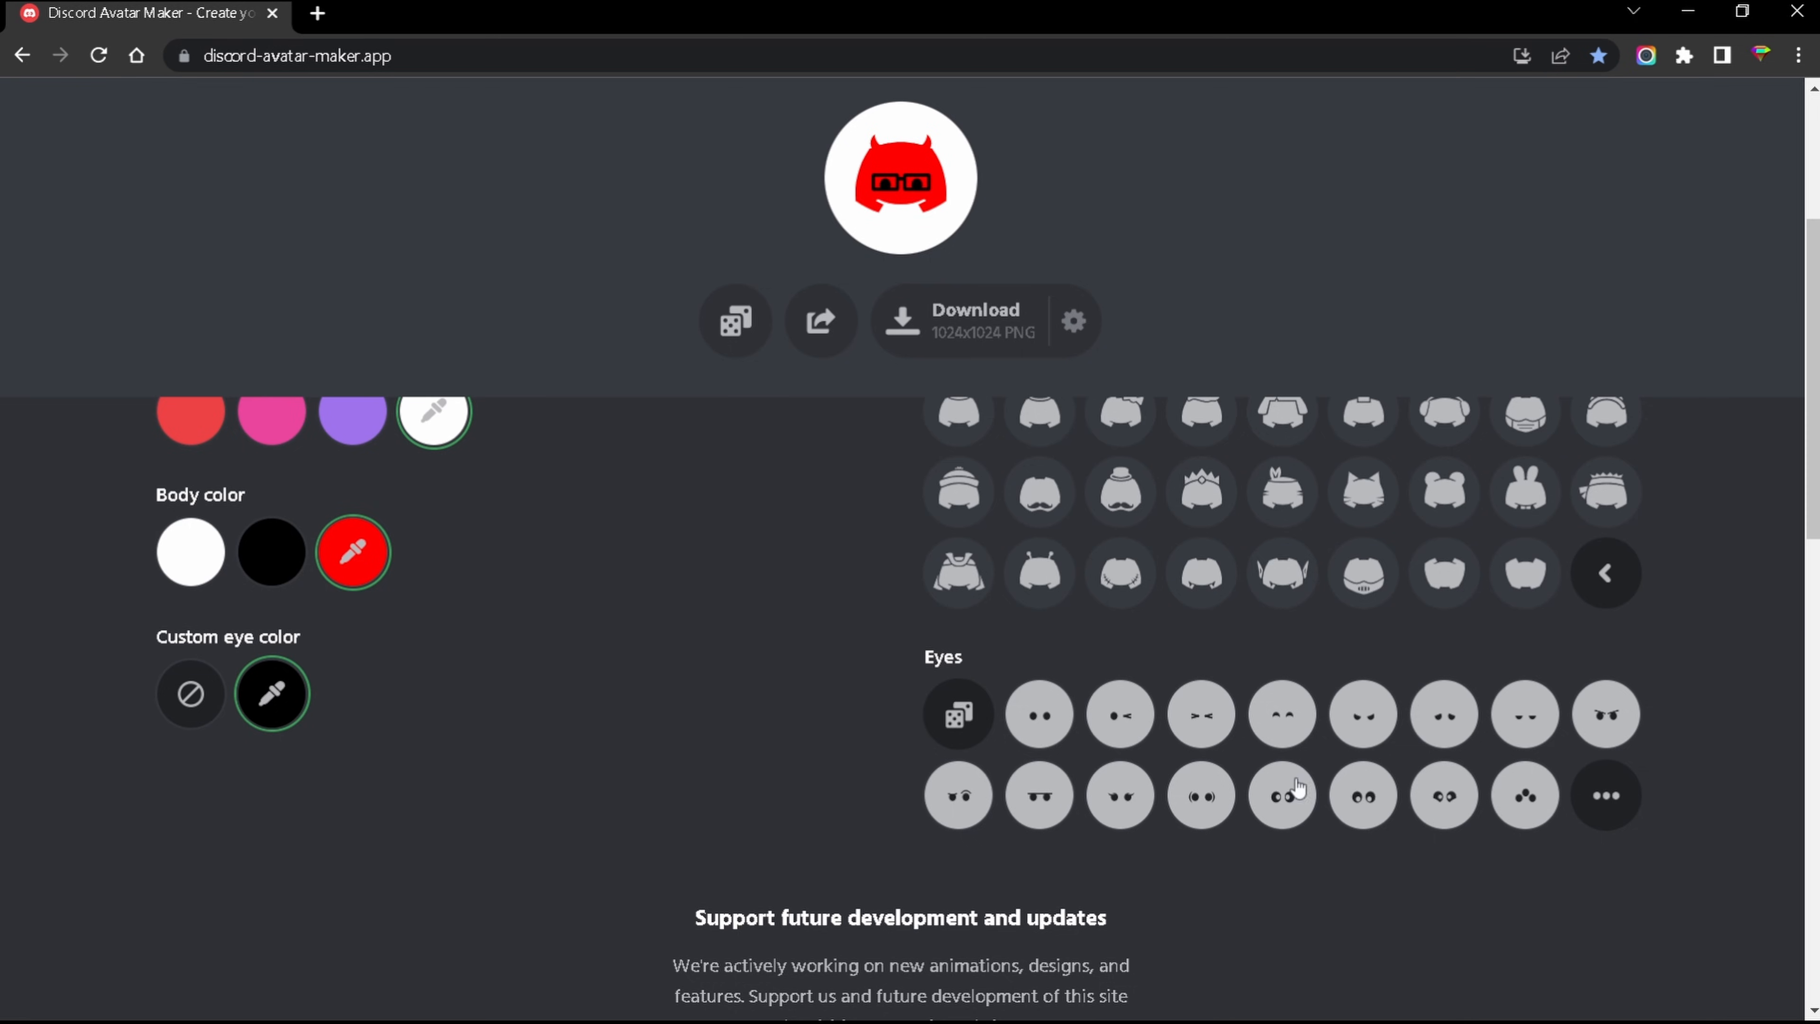
{"action": "left_click", "coordinate": [1598, 810]}
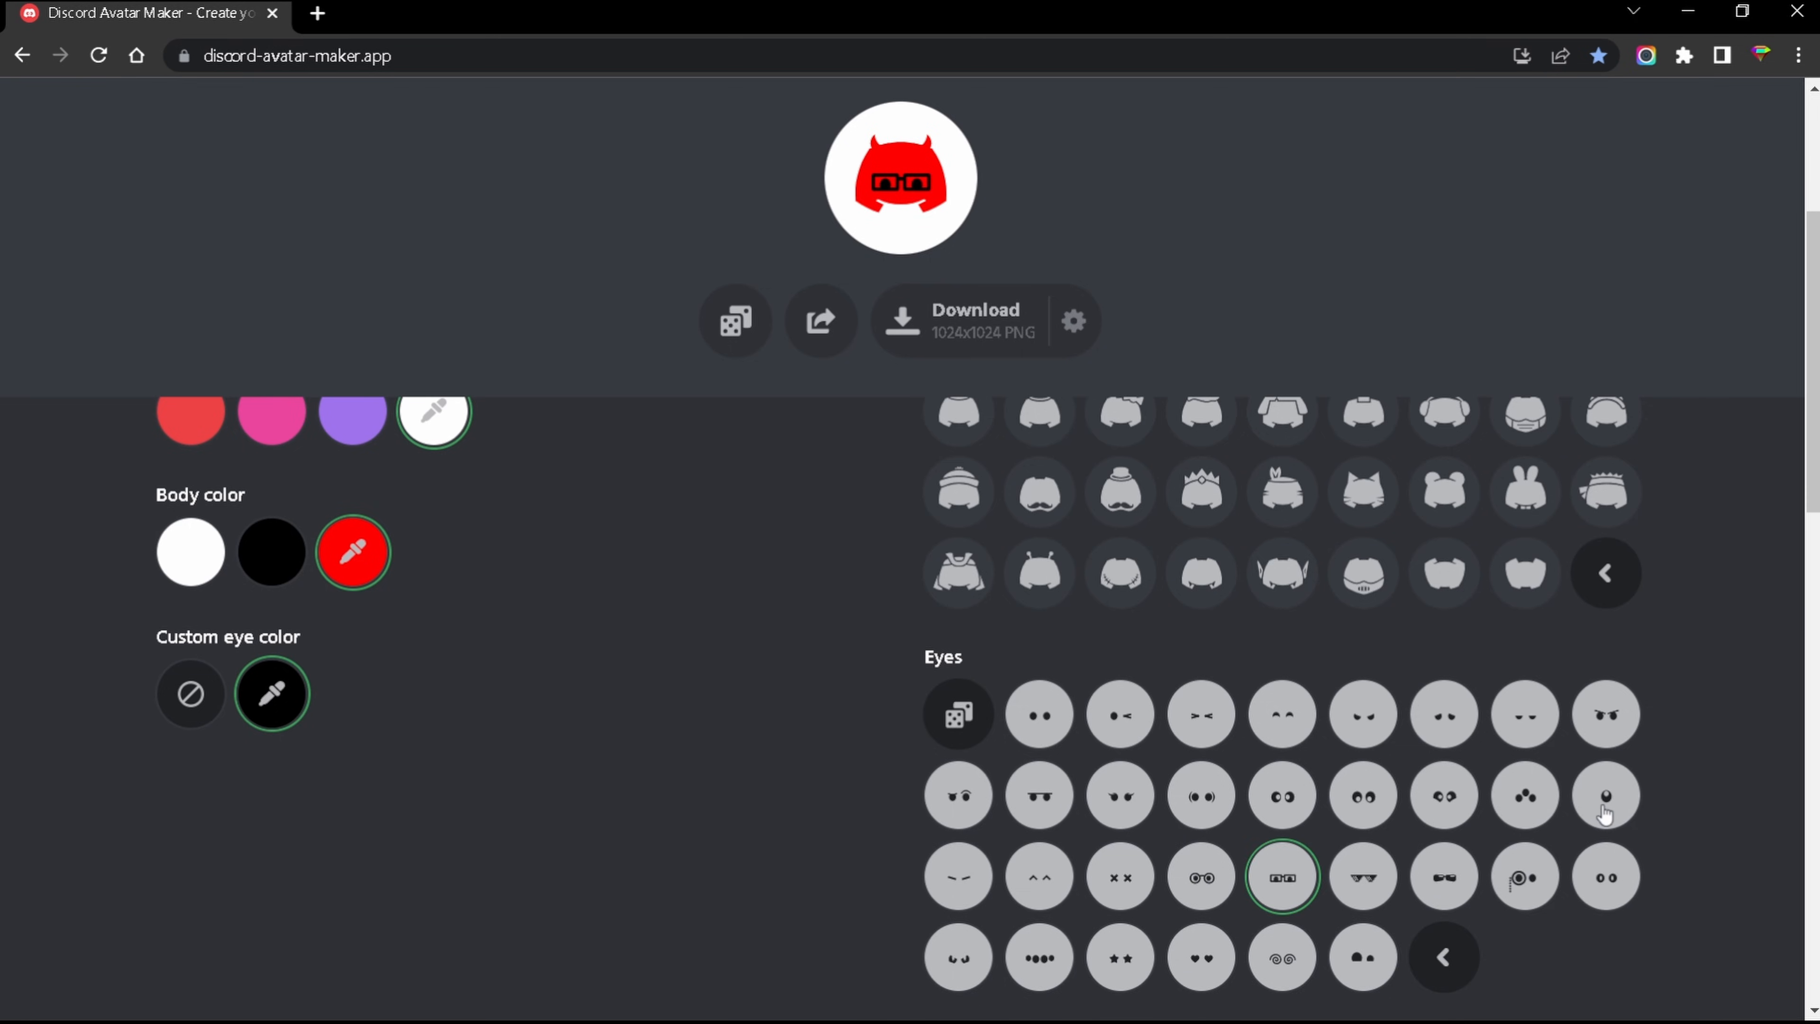
{"action": "left_click", "coordinate": [1602, 724]}
{"action": "scroll", "coordinate": [959, 721], "scroll_direction": "up", "scroll_amount": 5}
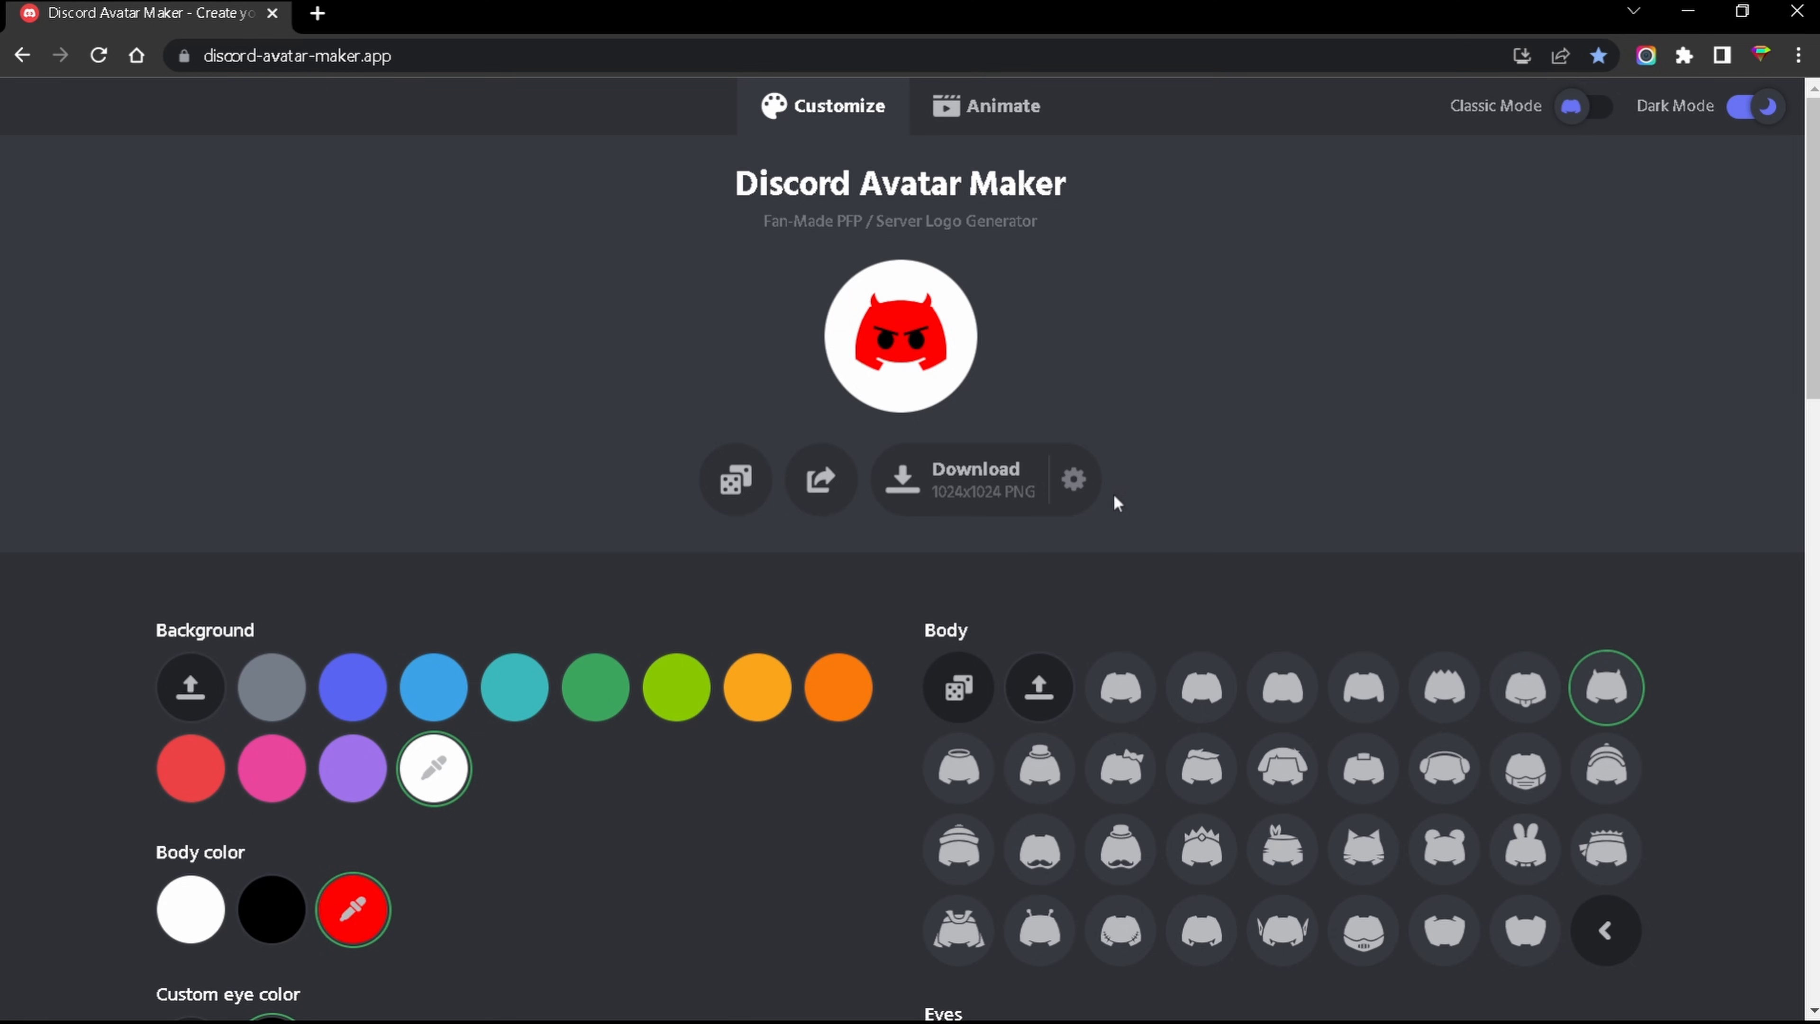
- Try the Full and Round download backgrounds, settle on None, and download the avatar as a 1024x1024 PNG
{"action": "left_click", "coordinate": [1075, 481]}
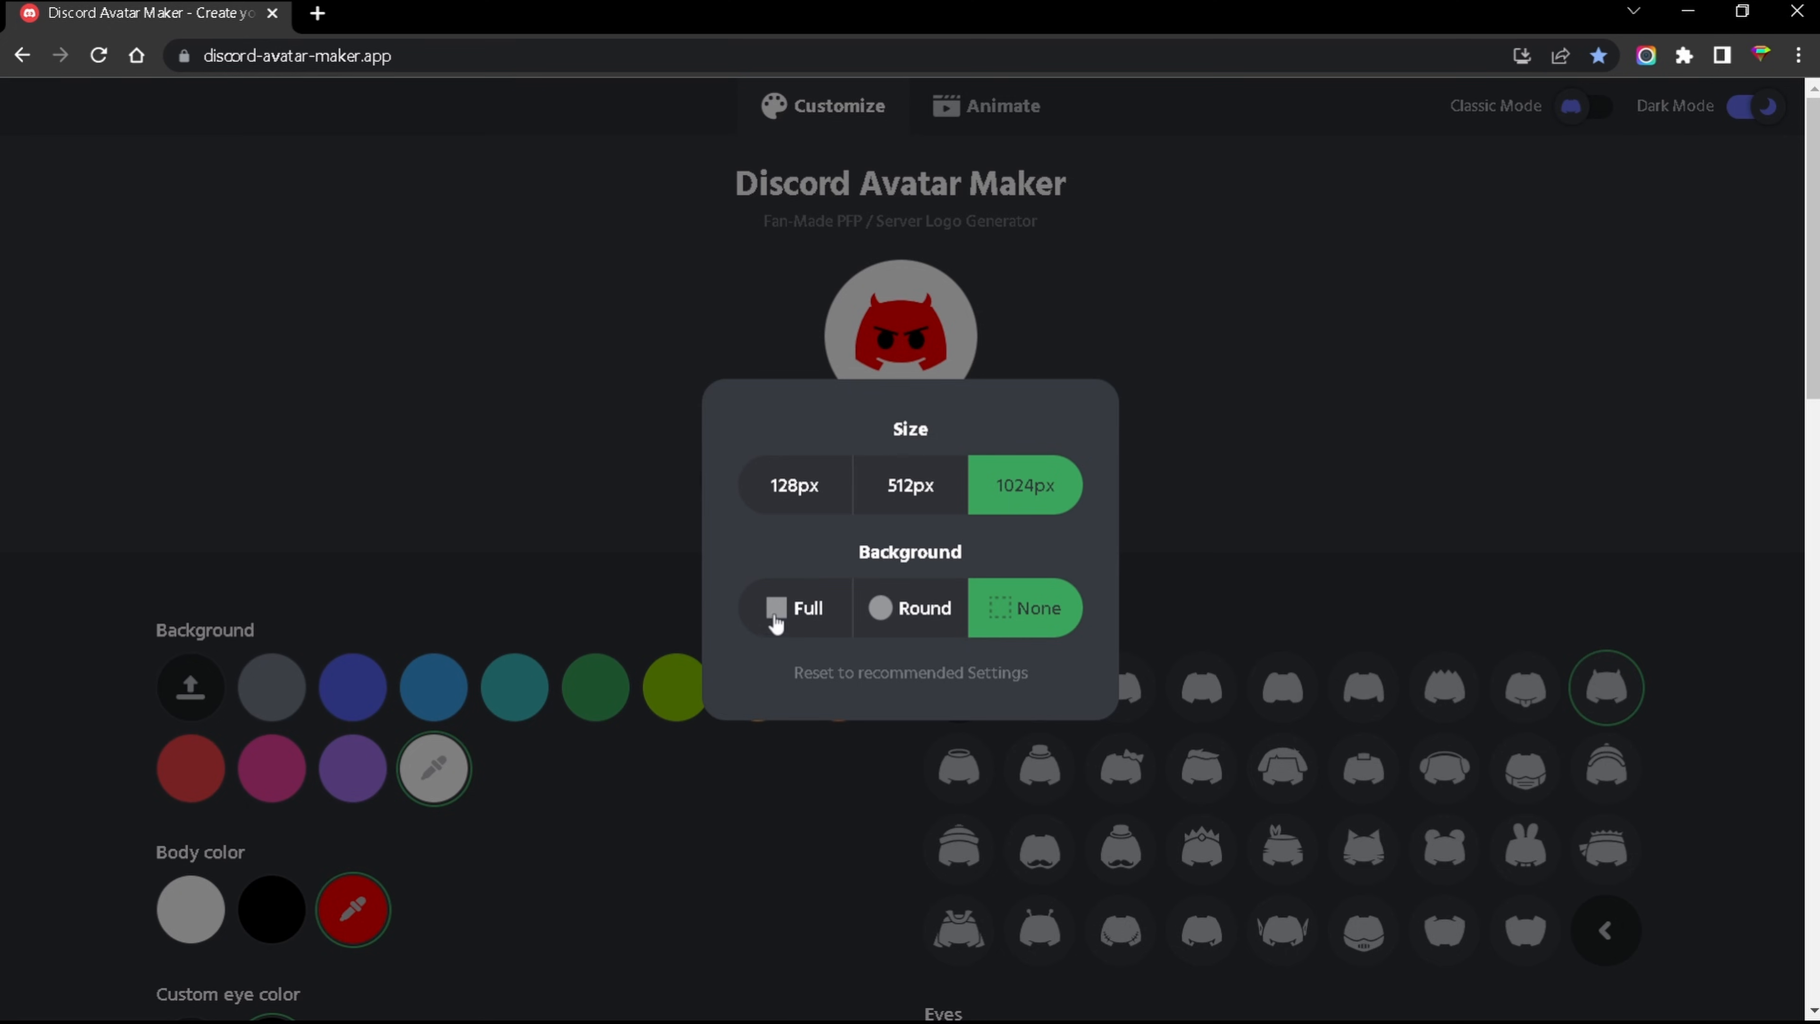
{"action": "left_click", "coordinate": [802, 608]}
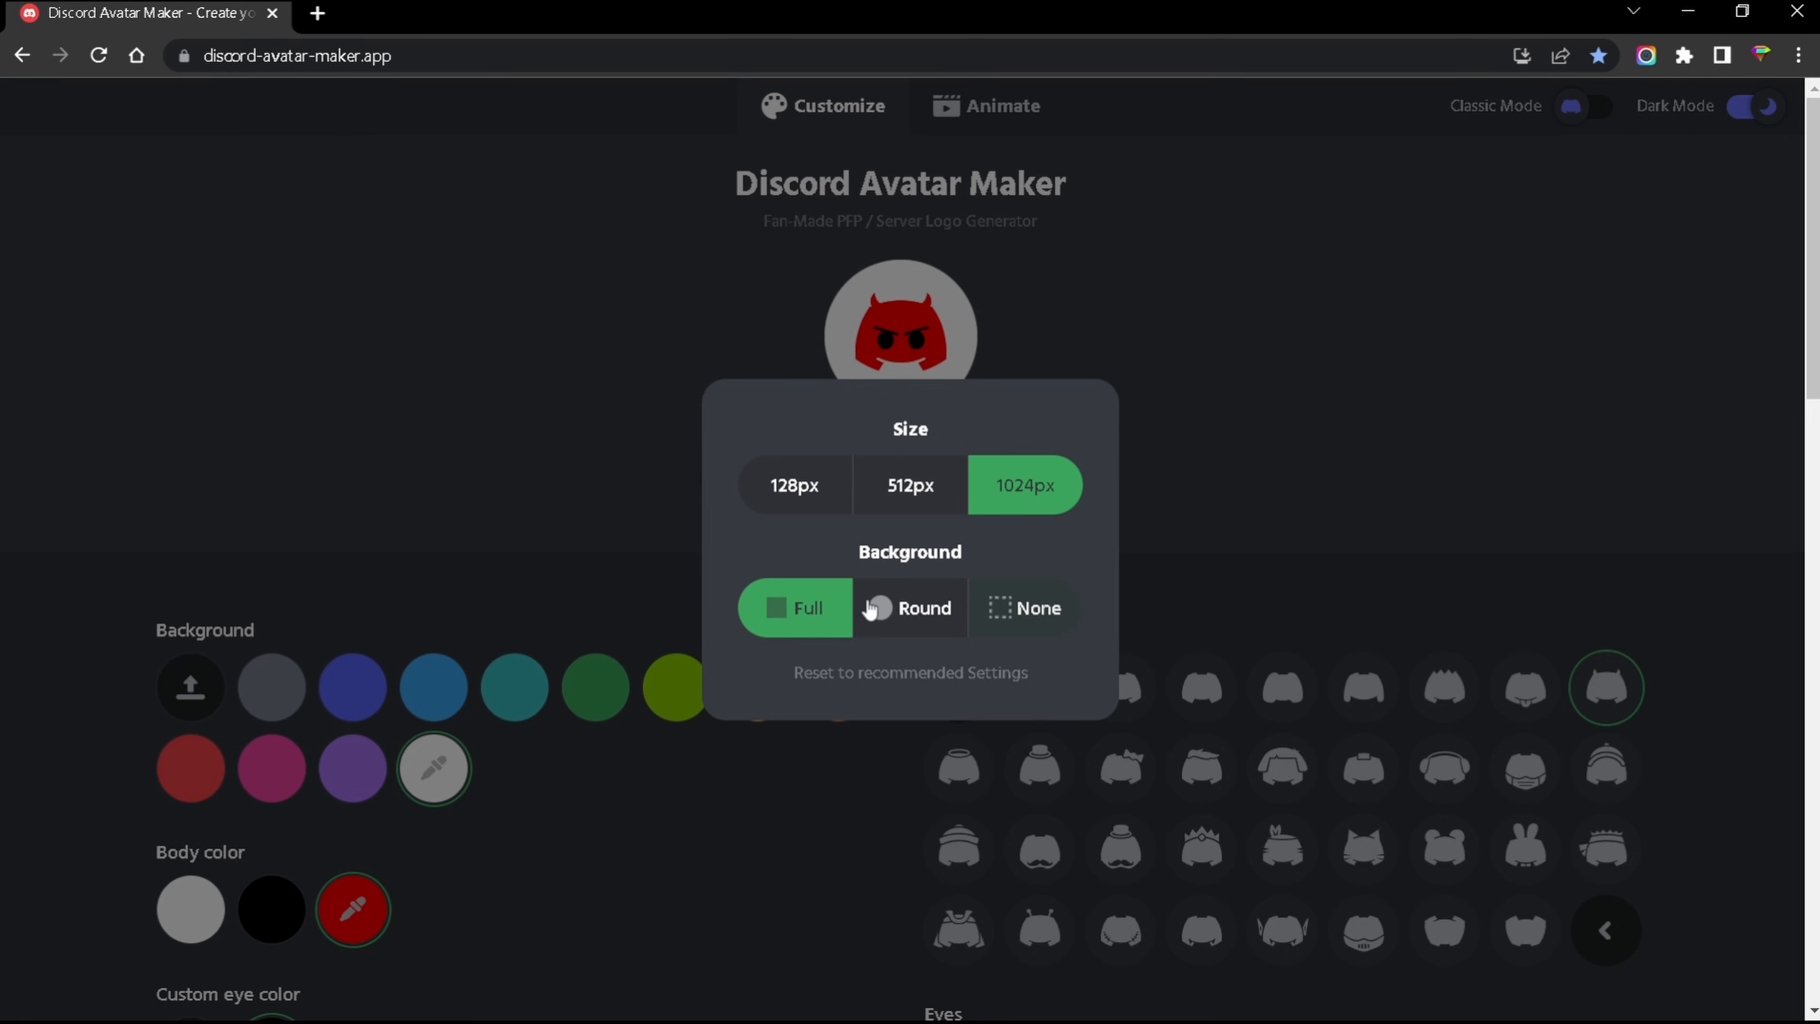
{"action": "left_click", "coordinate": [908, 609]}
{"action": "left_click", "coordinate": [1031, 622]}
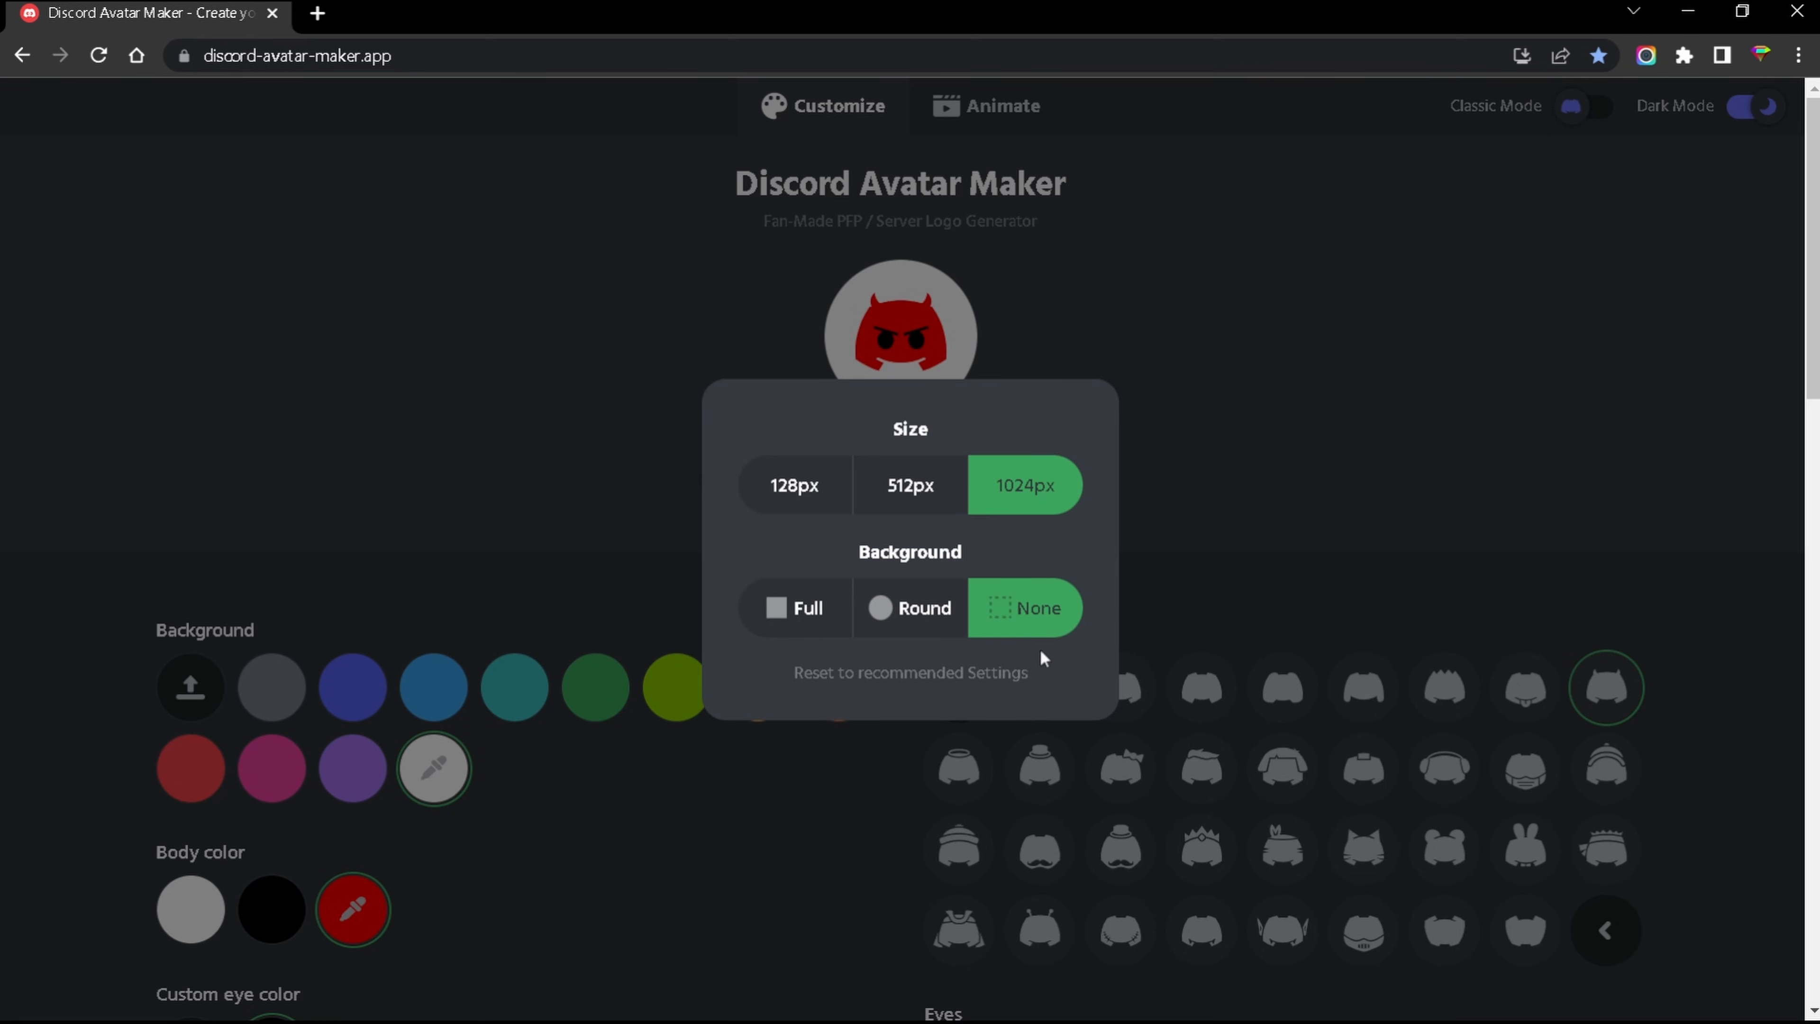
{"action": "left_click", "coordinate": [1308, 552]}
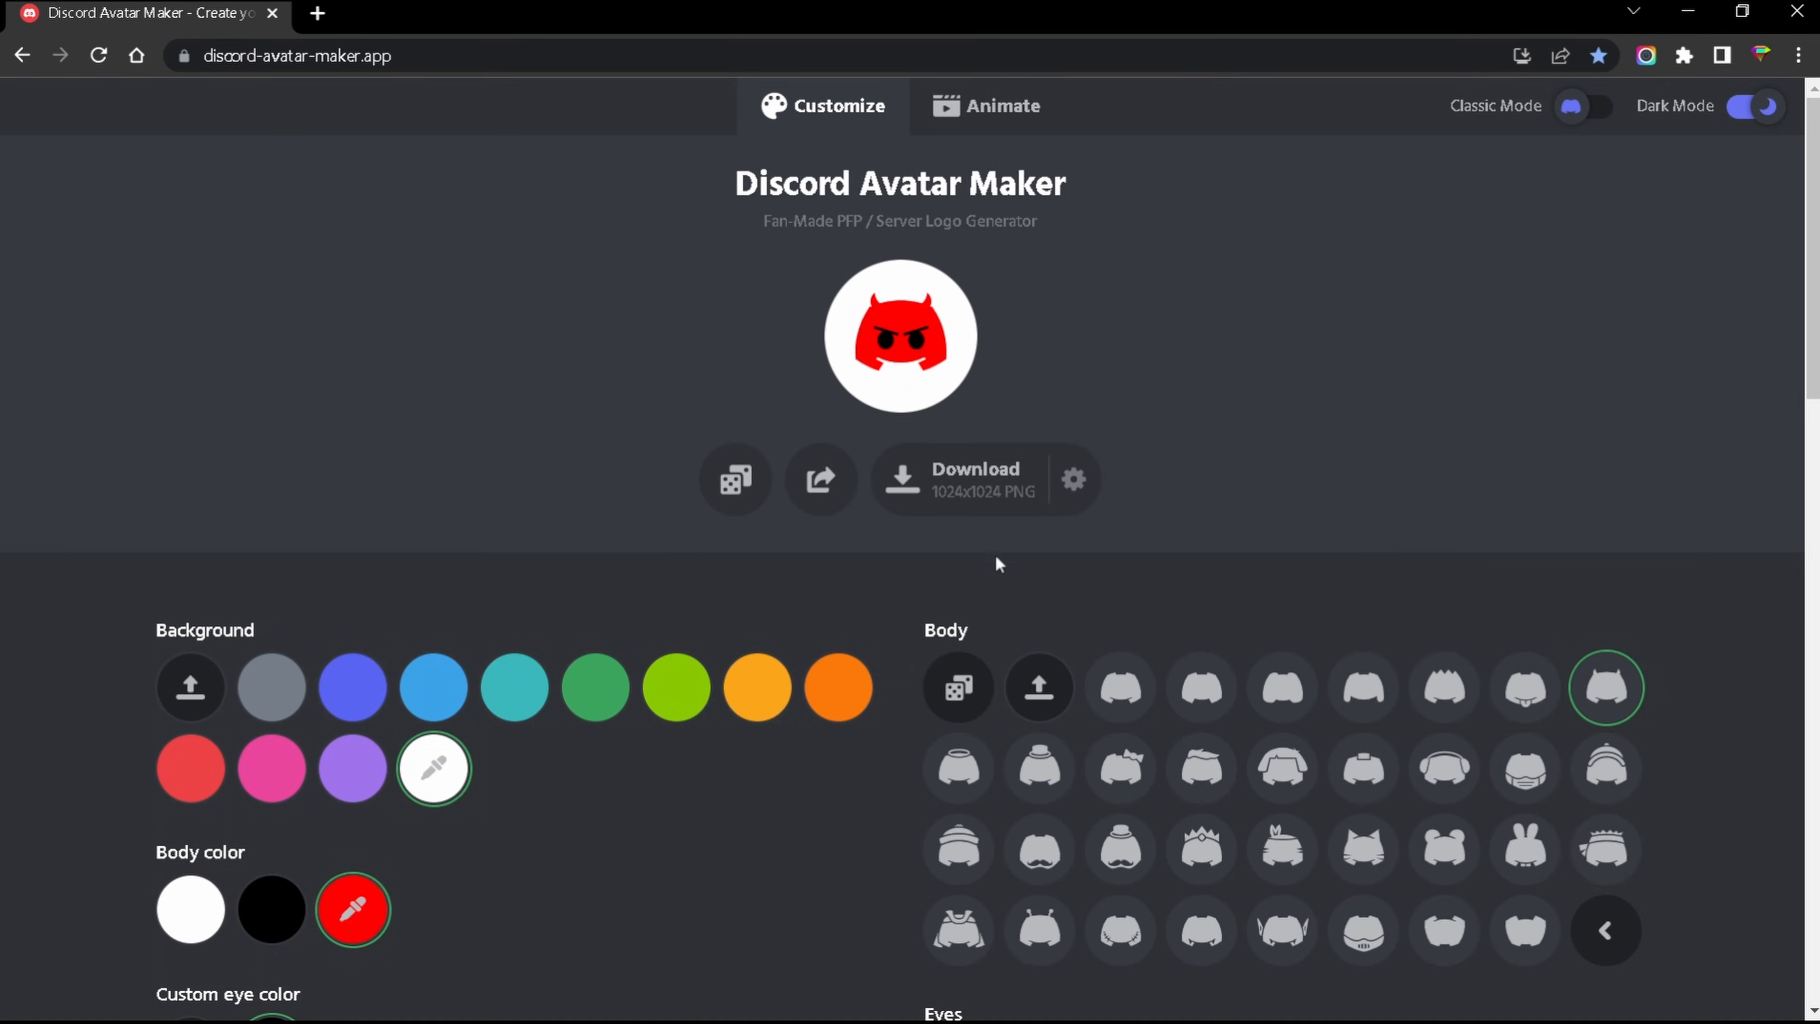
{"action": "left_click", "coordinate": [975, 502]}
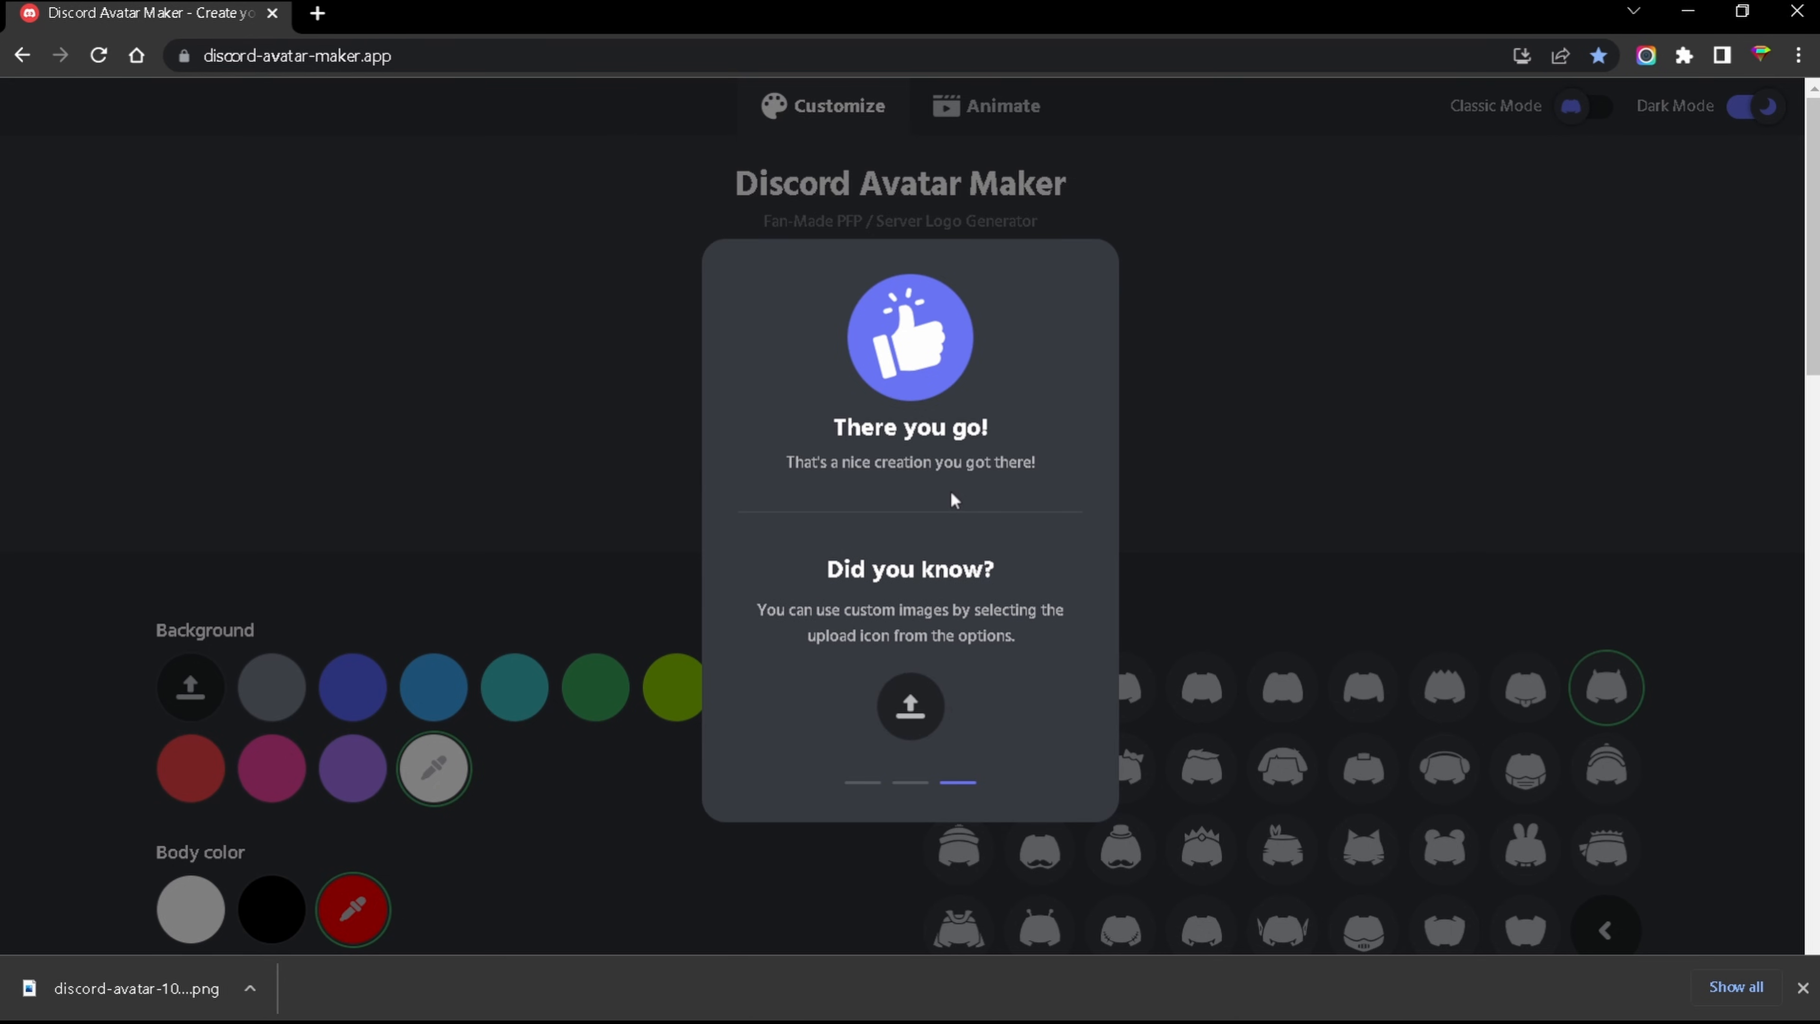
{"action": "left_click", "coordinate": [1187, 344]}
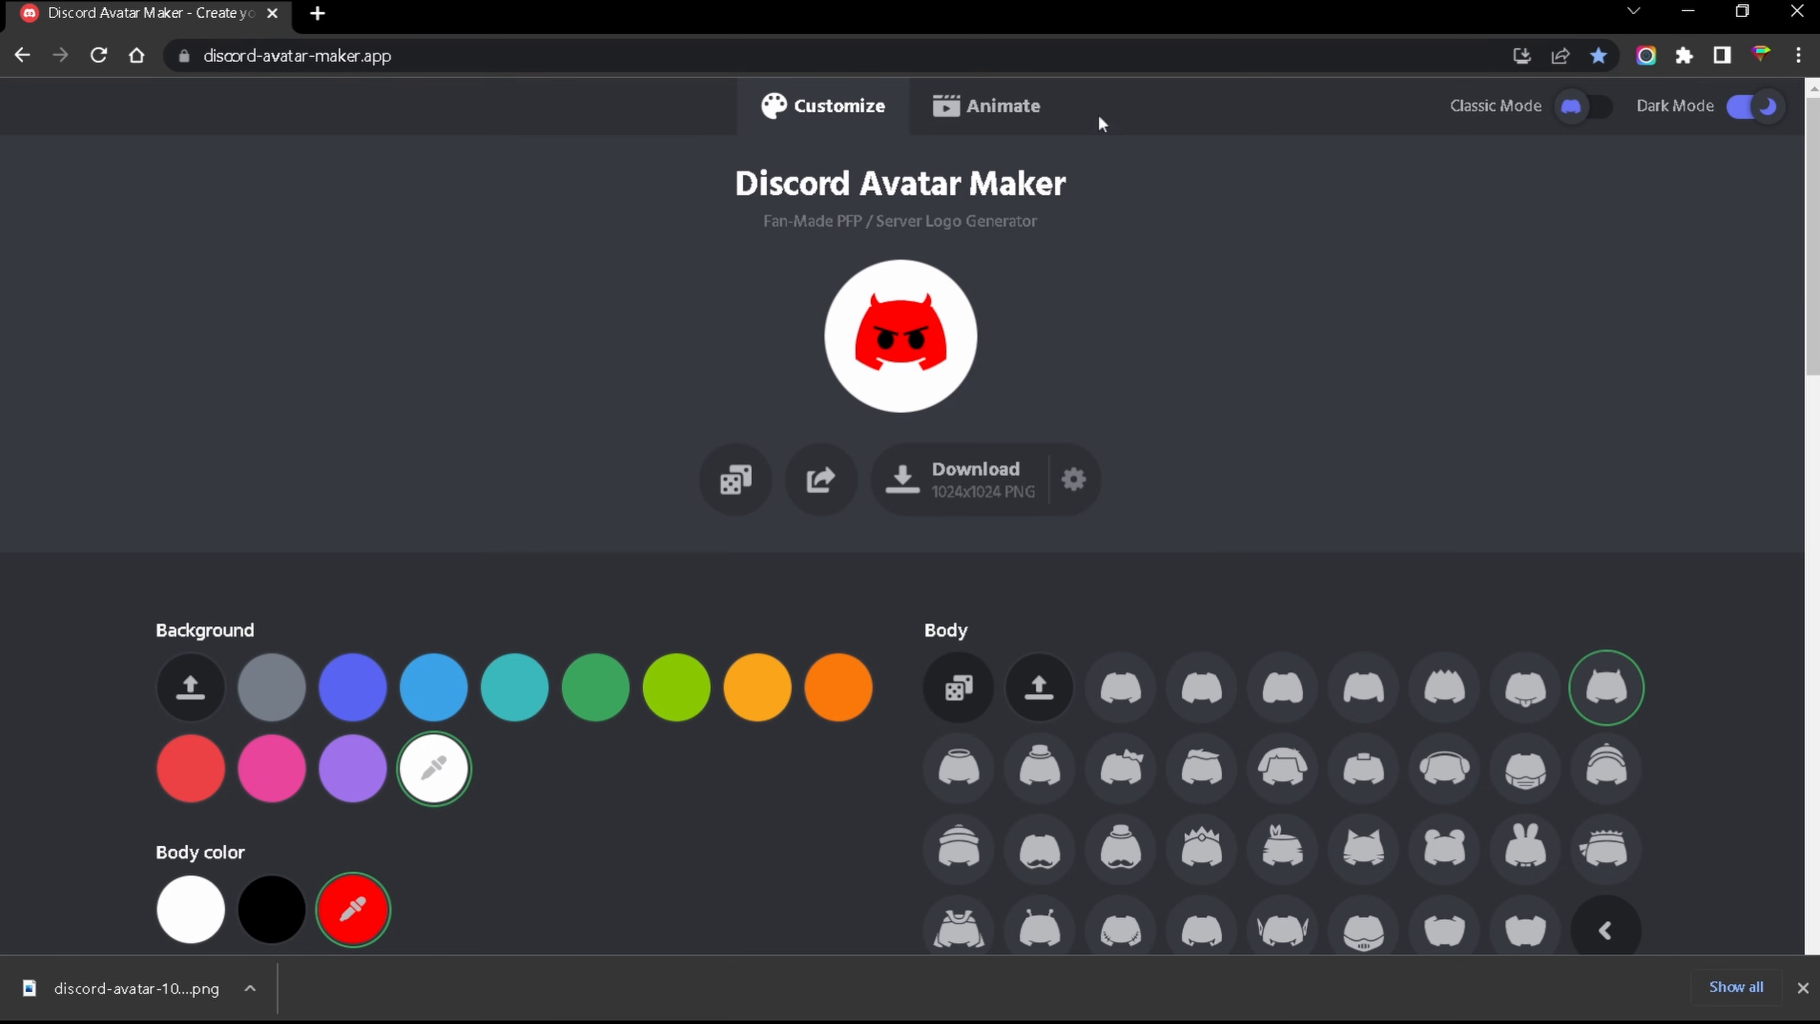
- Switch to animating the avatar and try several effects, ending with the scattered falling dots
{"action": "left_click", "coordinate": [1003, 115]}
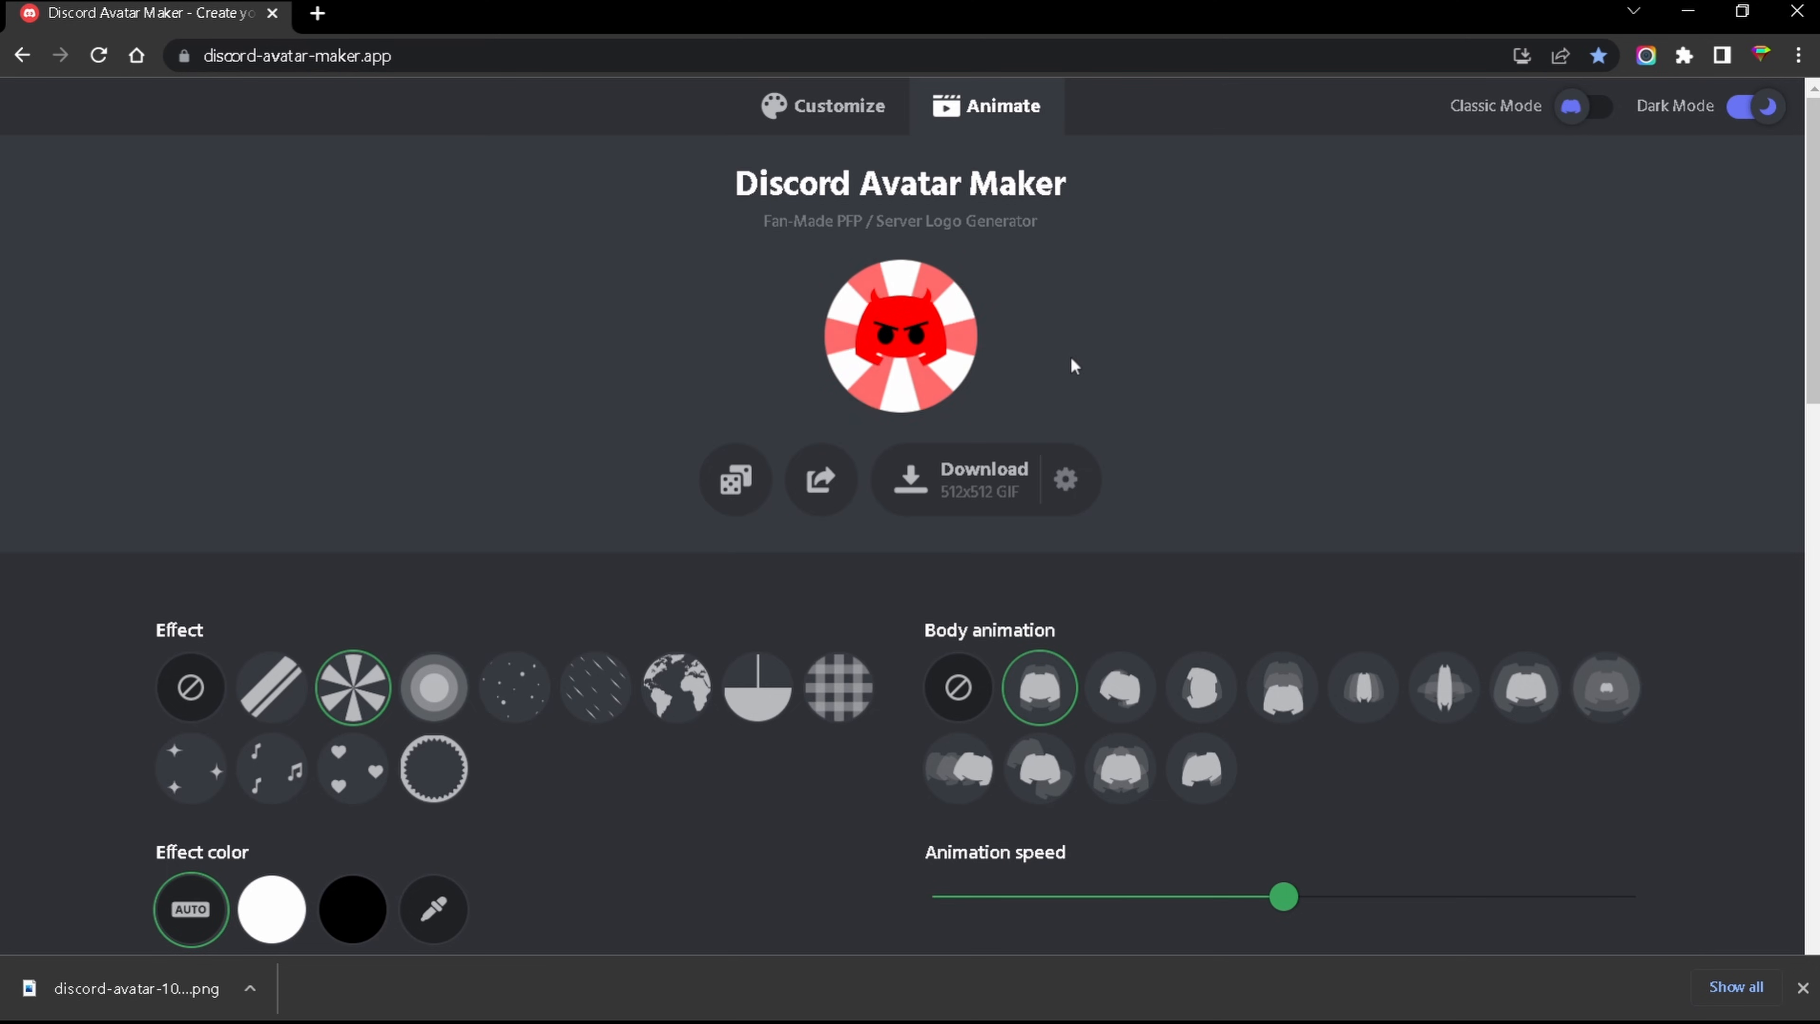
{"action": "scroll", "coordinate": [953, 488], "scroll_direction": "down", "scroll_amount": 3}
{"action": "scroll", "coordinate": [896, 531], "scroll_direction": "up", "scroll_amount": 2}
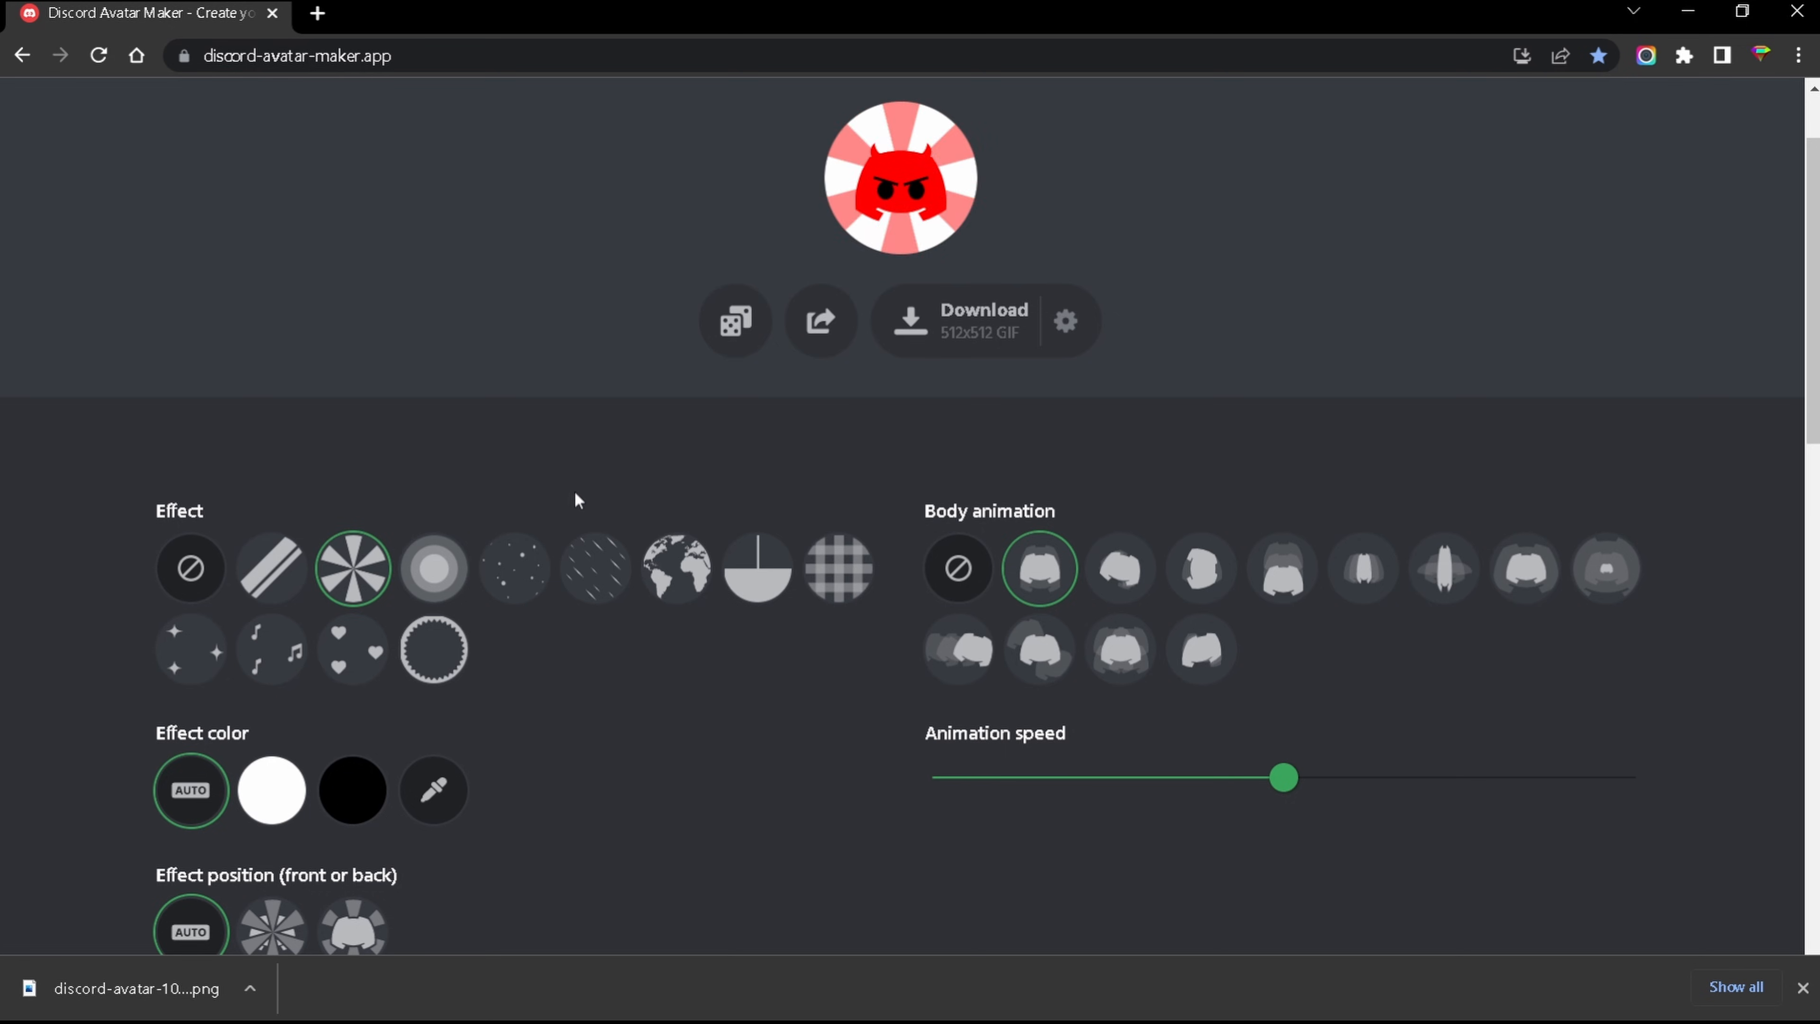
{"action": "left_click", "coordinate": [433, 566]}
{"action": "left_click", "coordinate": [437, 627]}
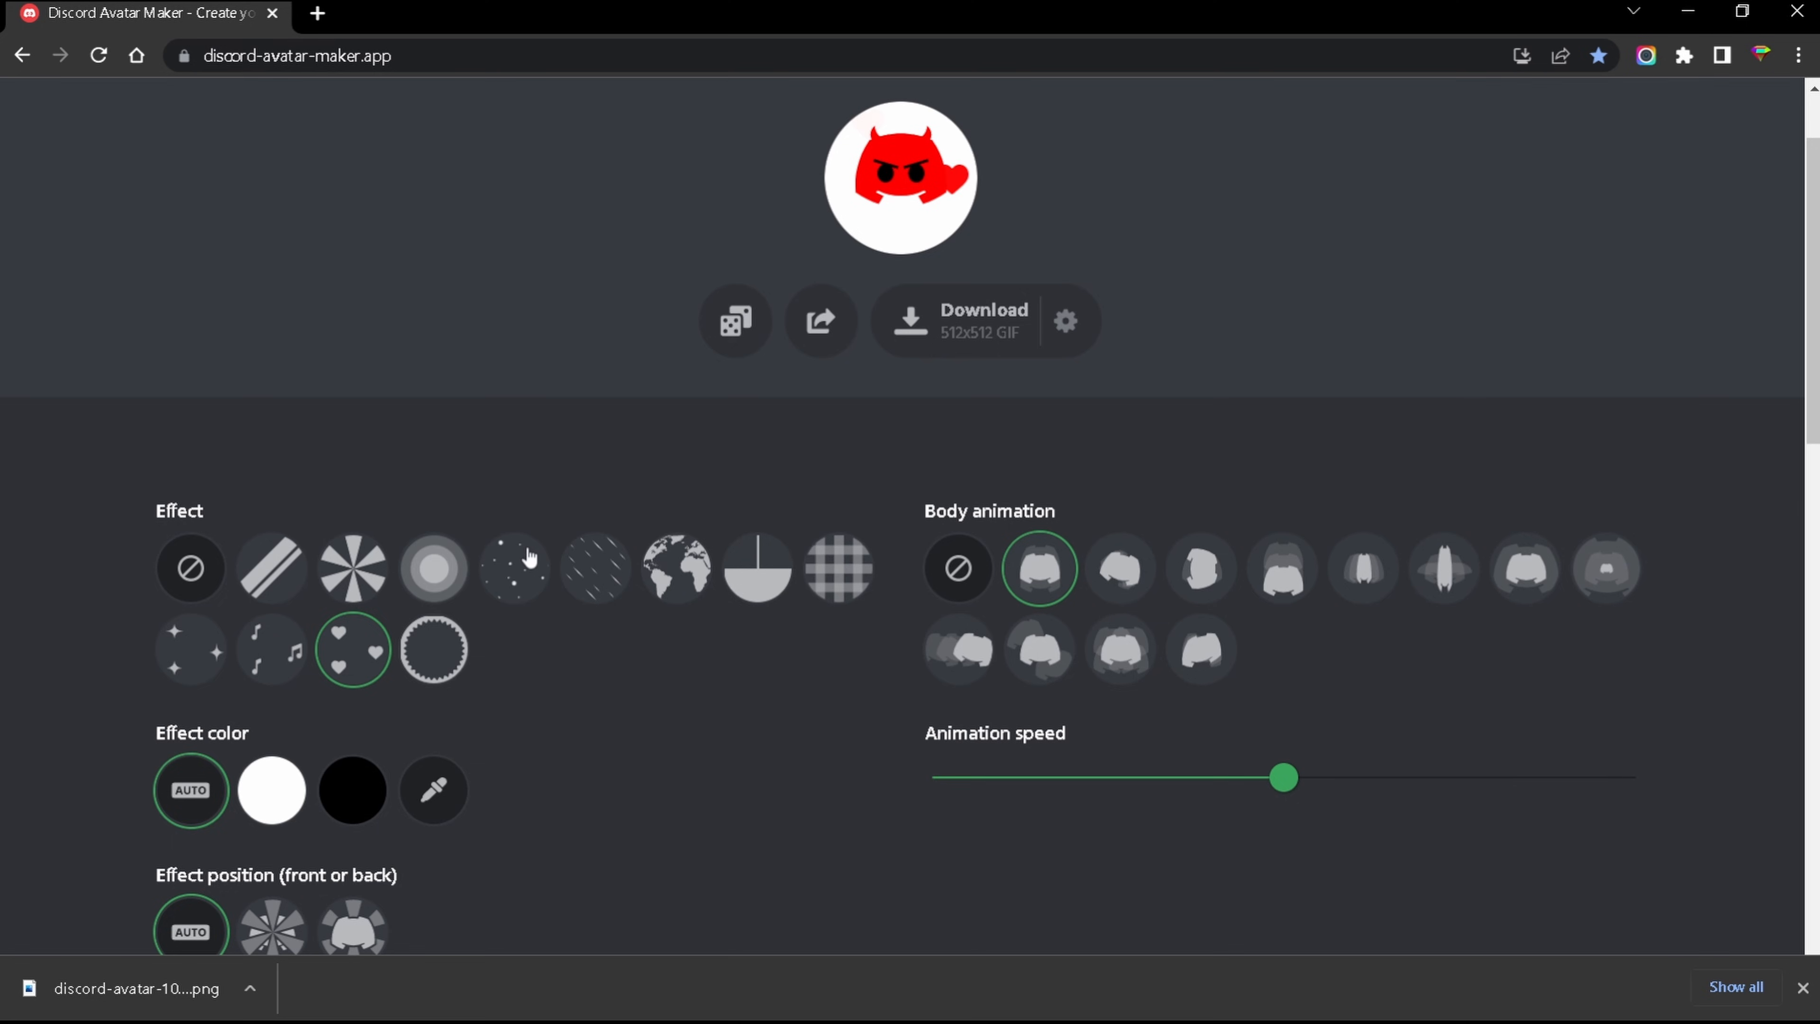
{"action": "left_click", "coordinate": [524, 562]}
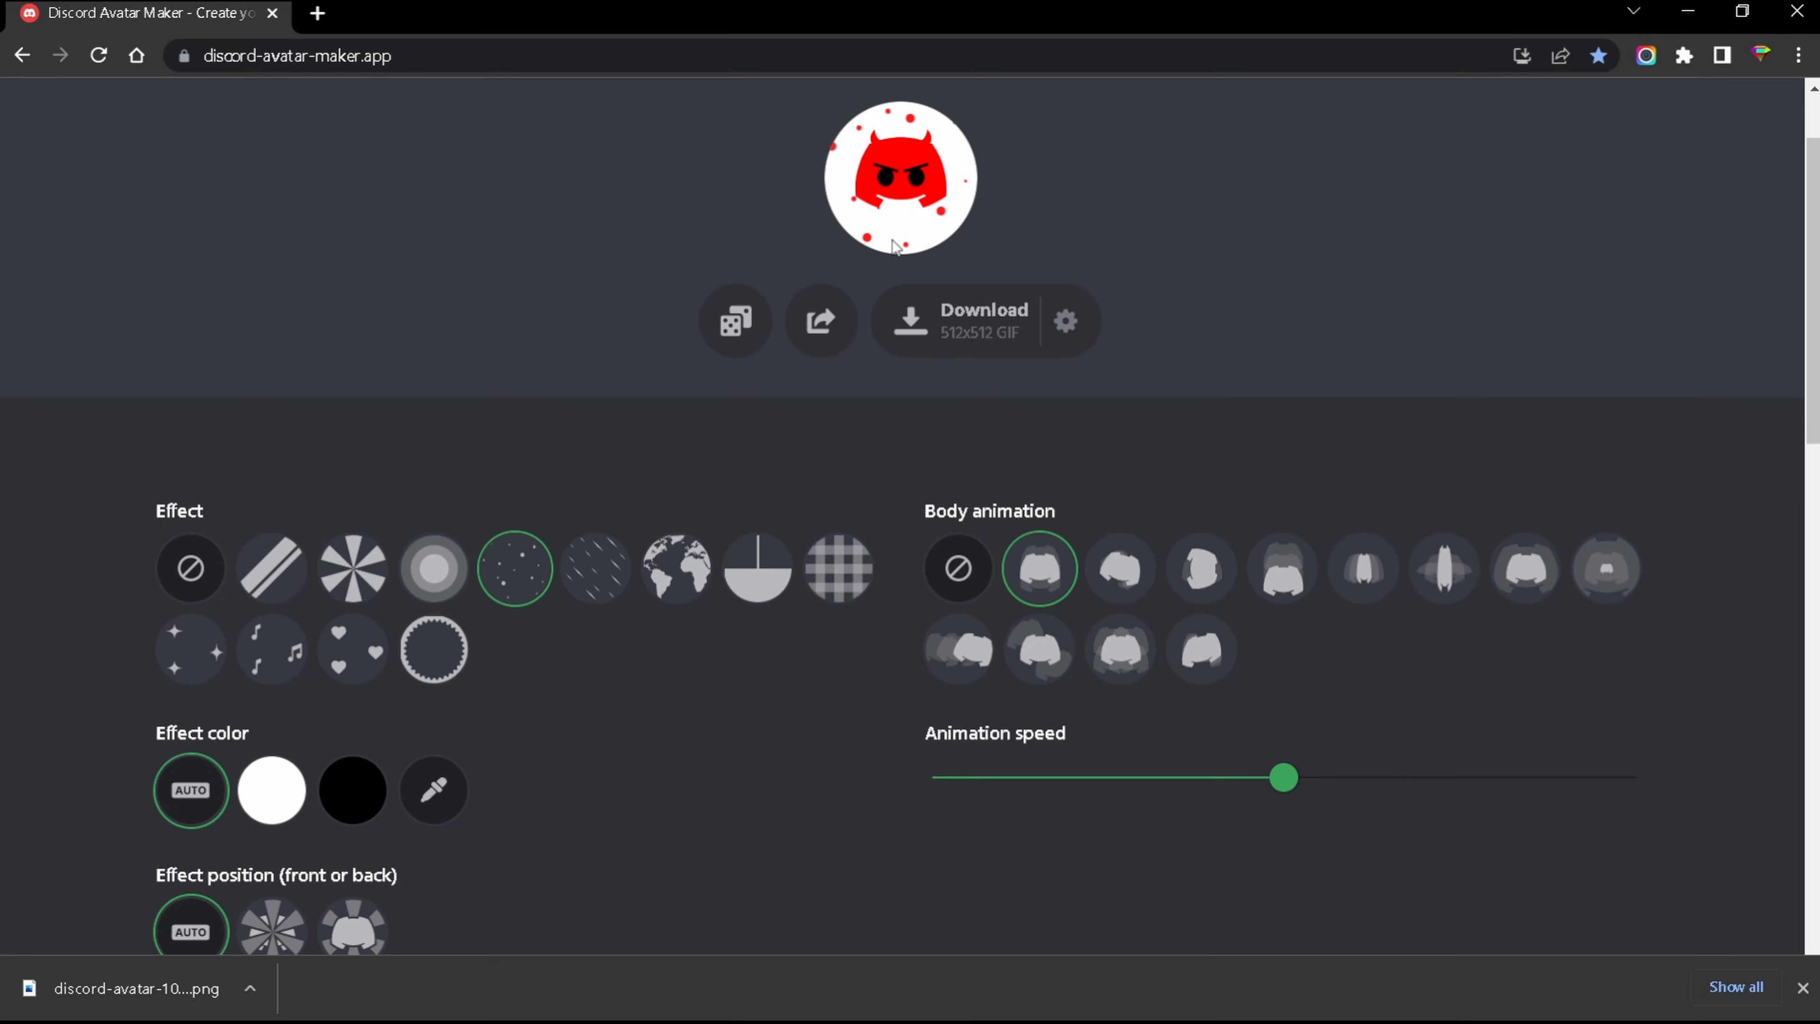
{"action": "scroll", "coordinate": [502, 667], "scroll_direction": "down", "scroll_amount": 2}
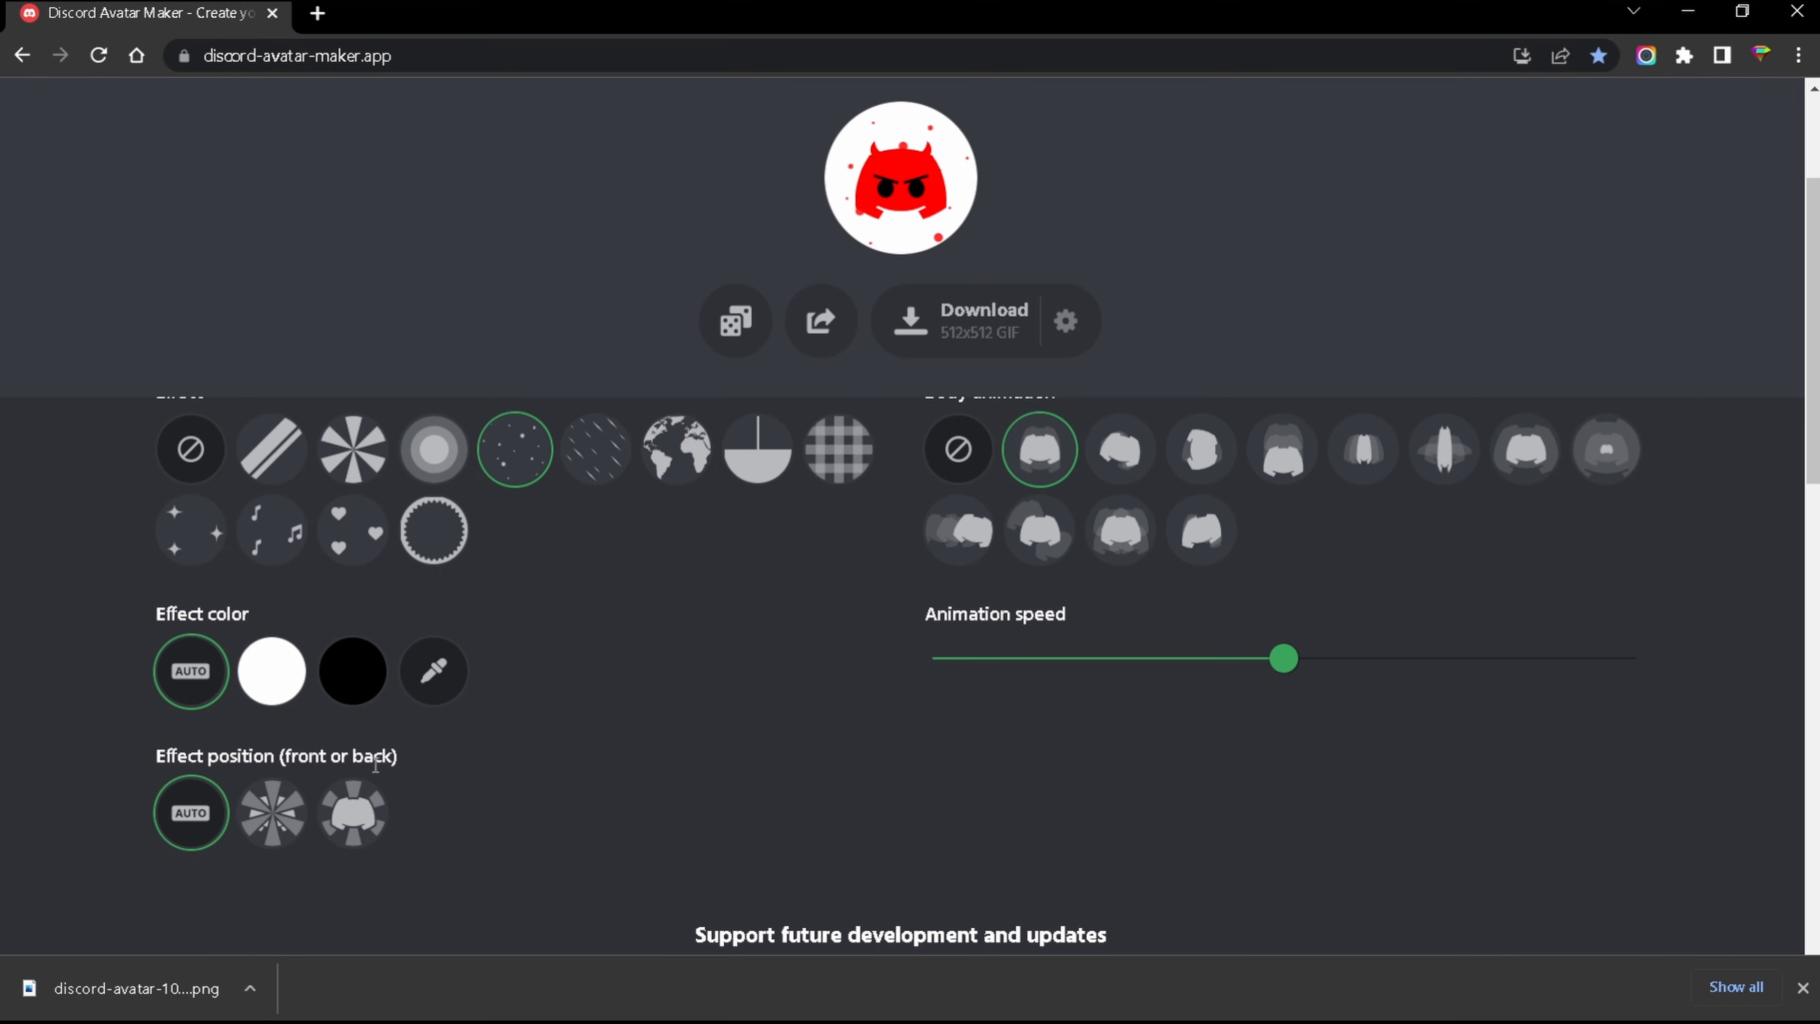
{"action": "scroll", "coordinate": [400, 849], "scroll_direction": "up", "scroll_amount": 3}
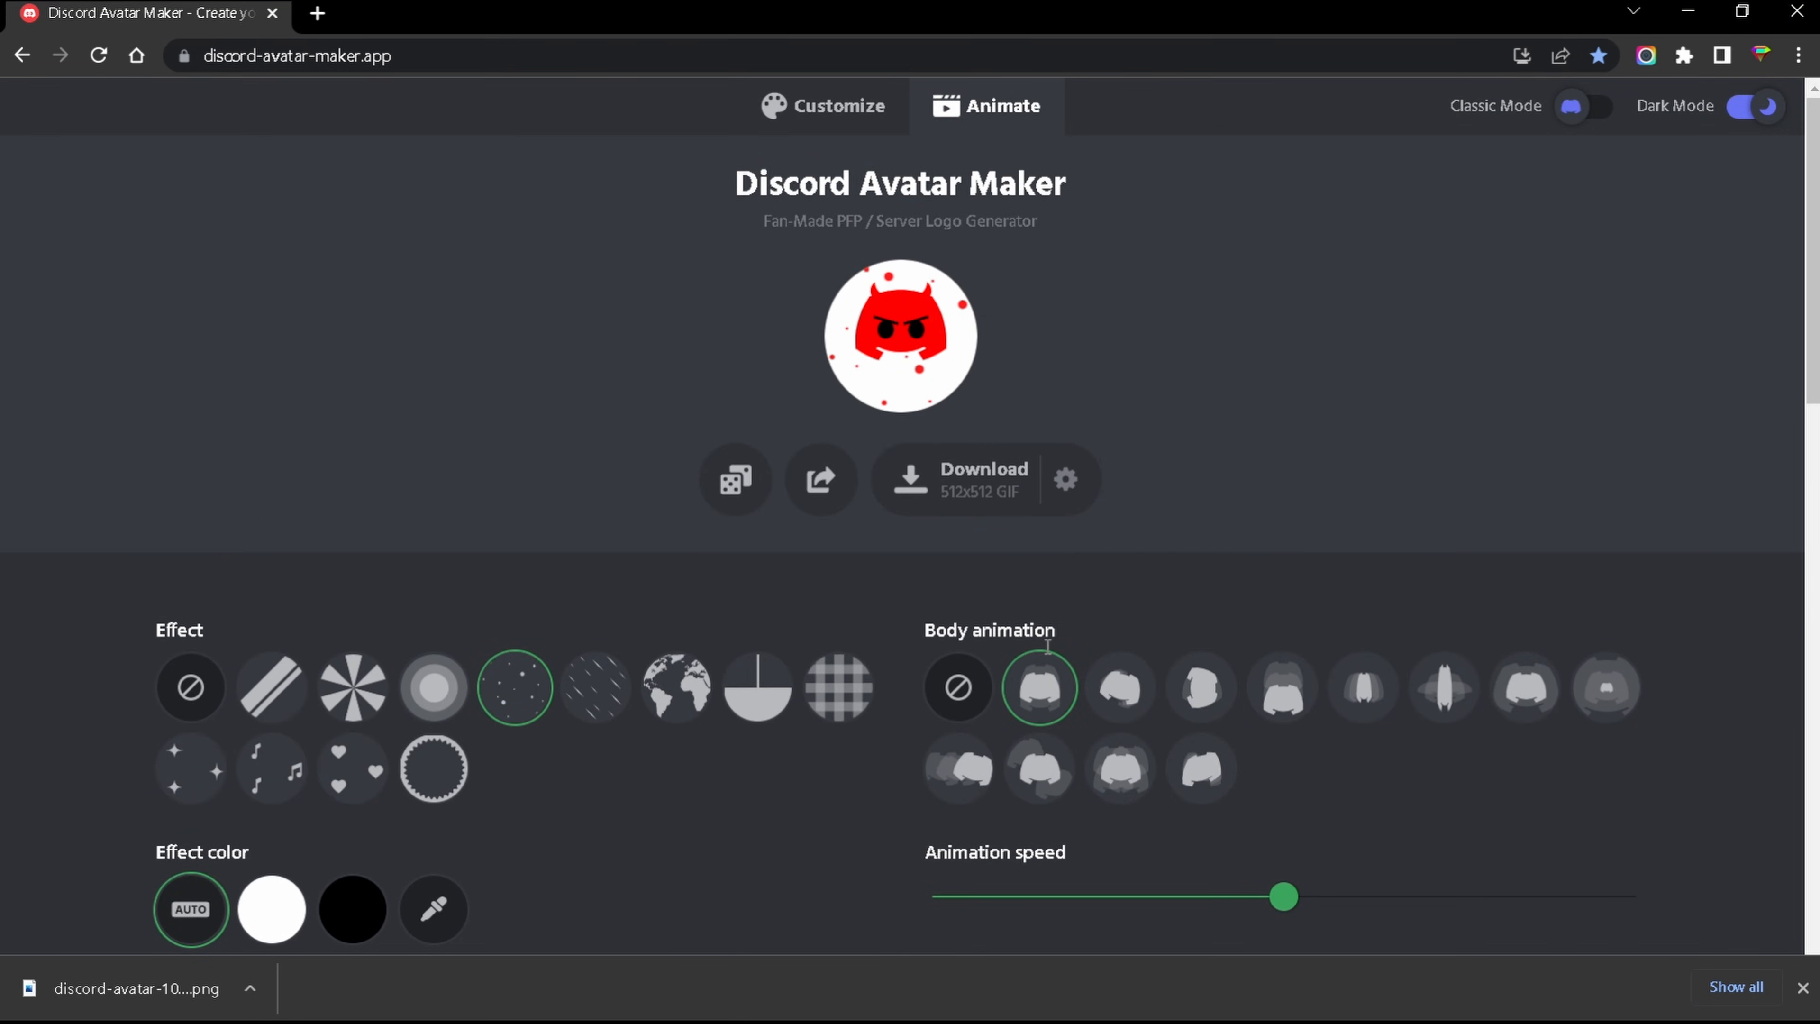
- Try two other body animations on the avatar, ending with the first bouncing one
{"action": "left_click", "coordinate": [1301, 699]}
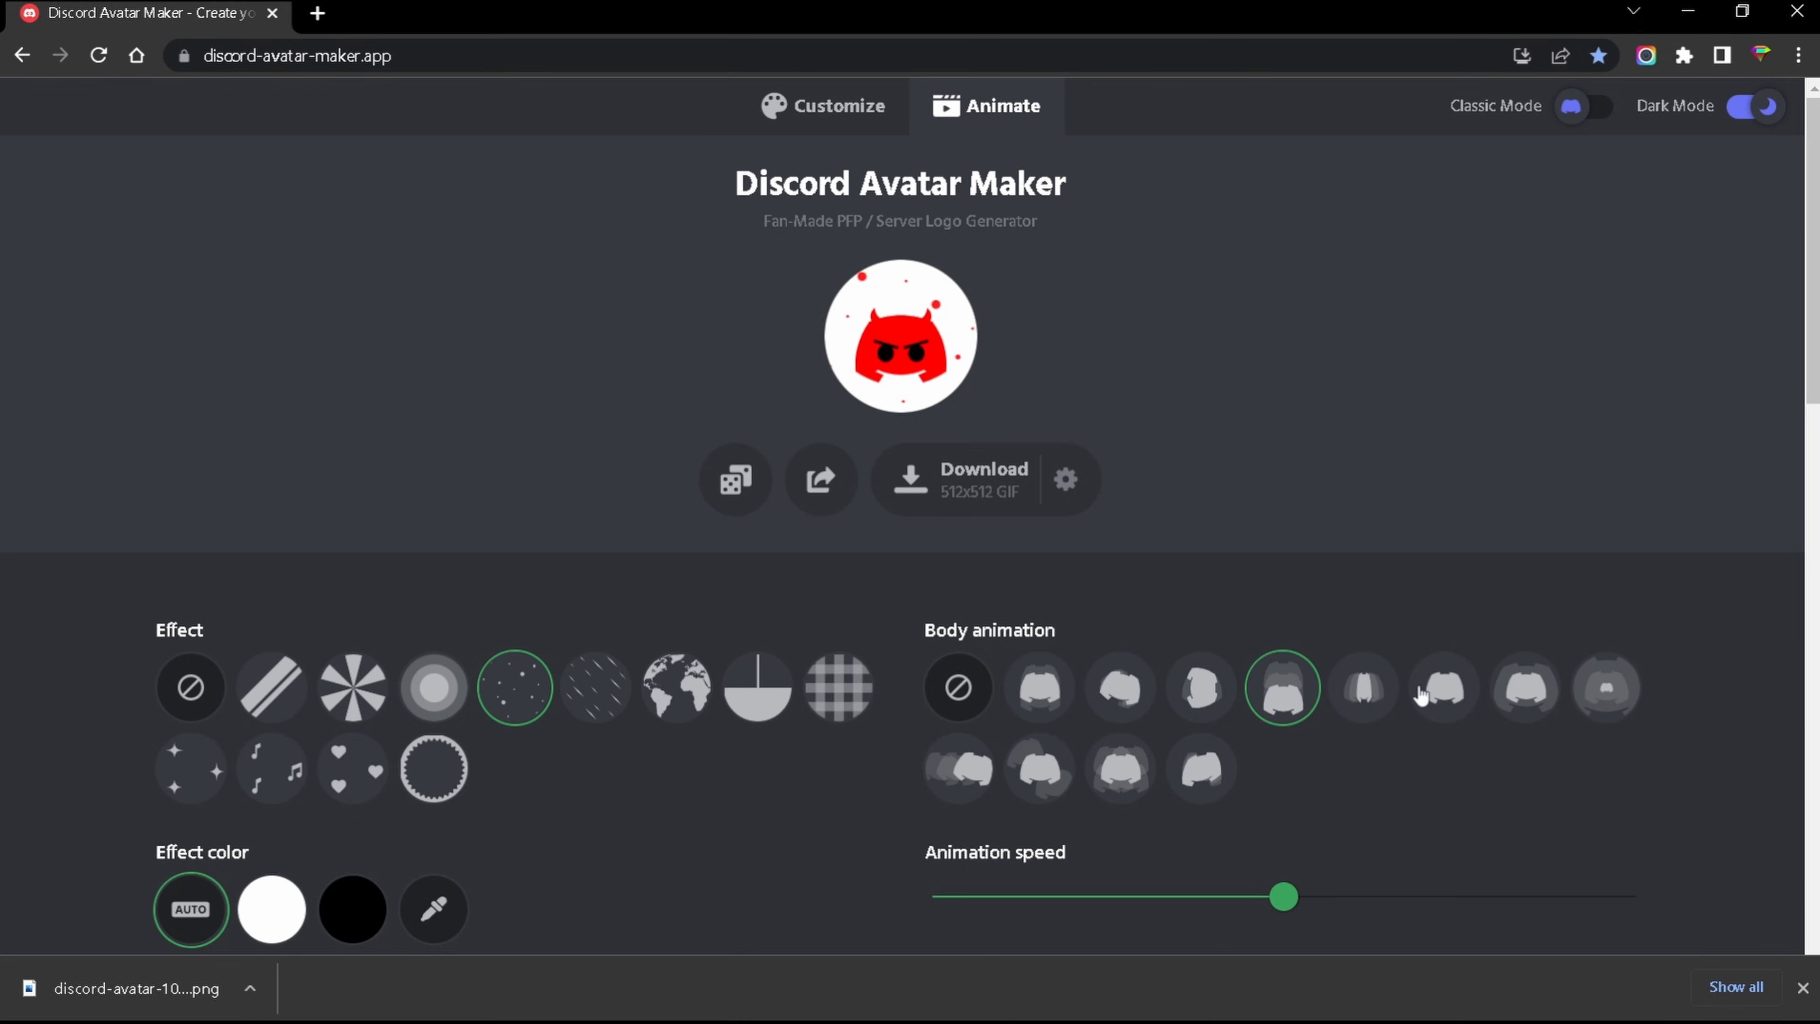
{"action": "left_click", "coordinate": [1439, 699]}
{"action": "left_click", "coordinate": [1039, 688]}
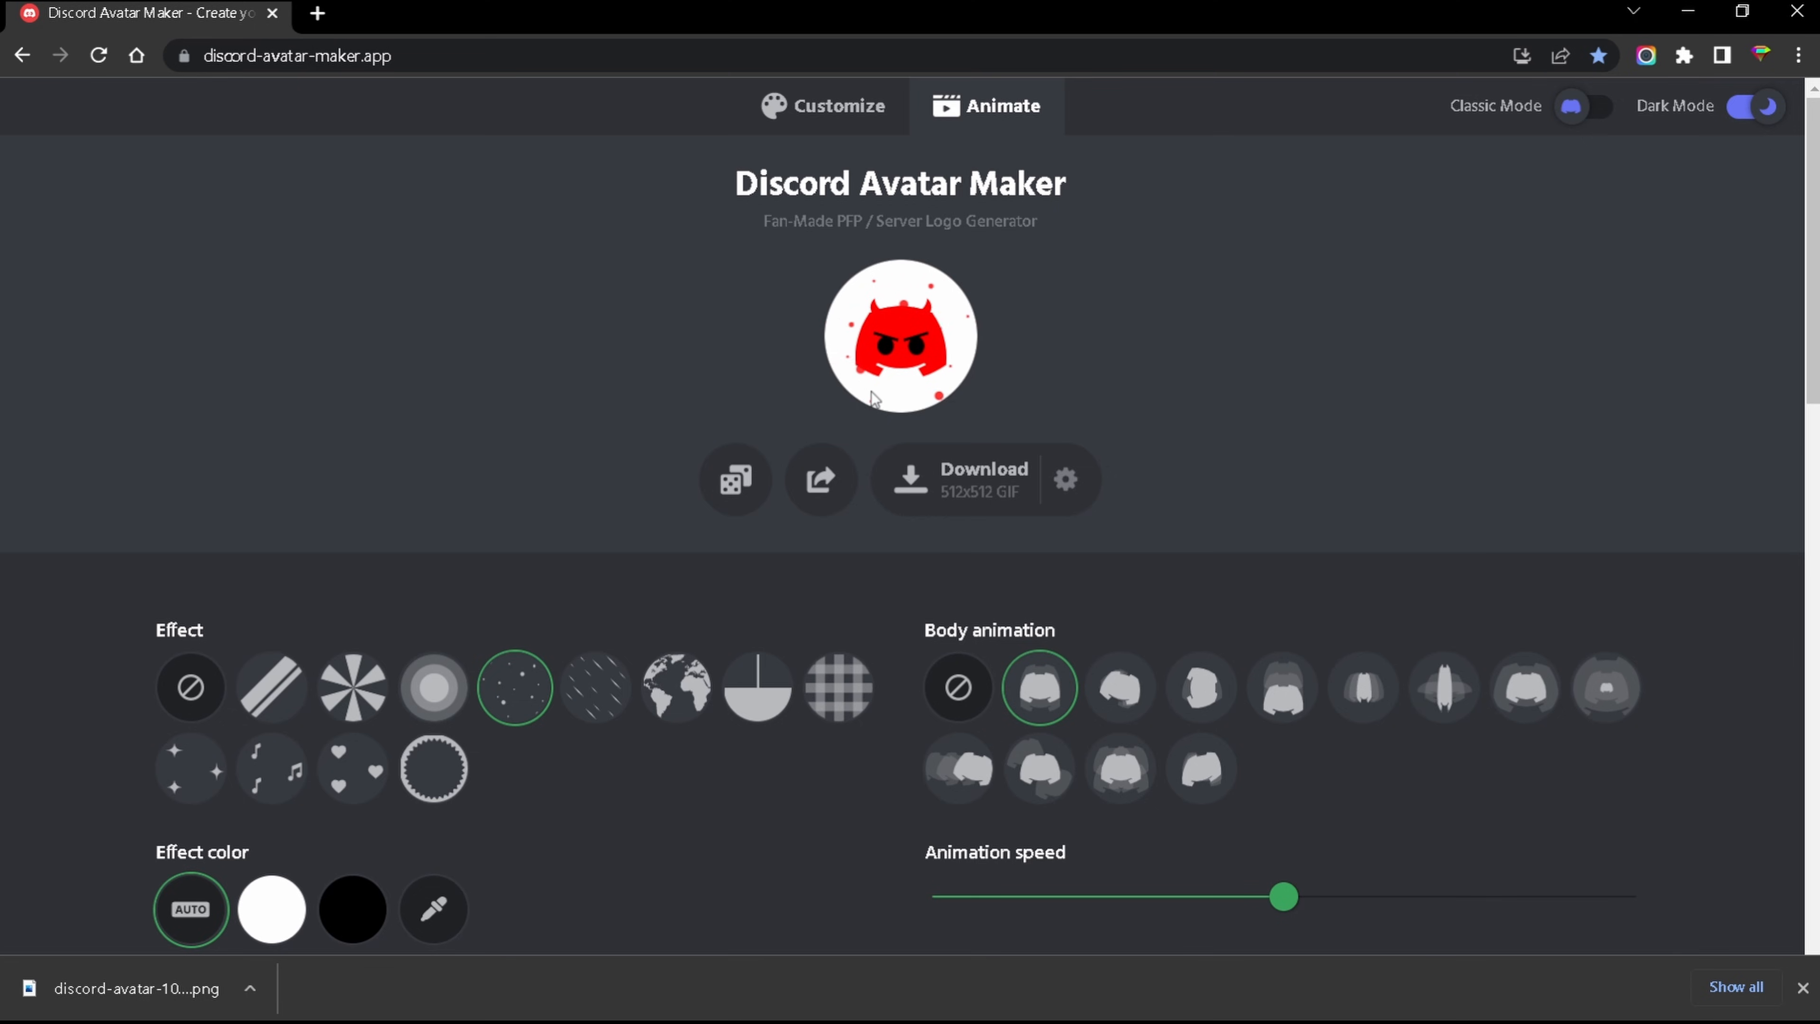
- Try lowering the avatar's animation speed
{"action": "scroll", "coordinate": [931, 466], "scroll_direction": "down", "scroll_amount": 3}
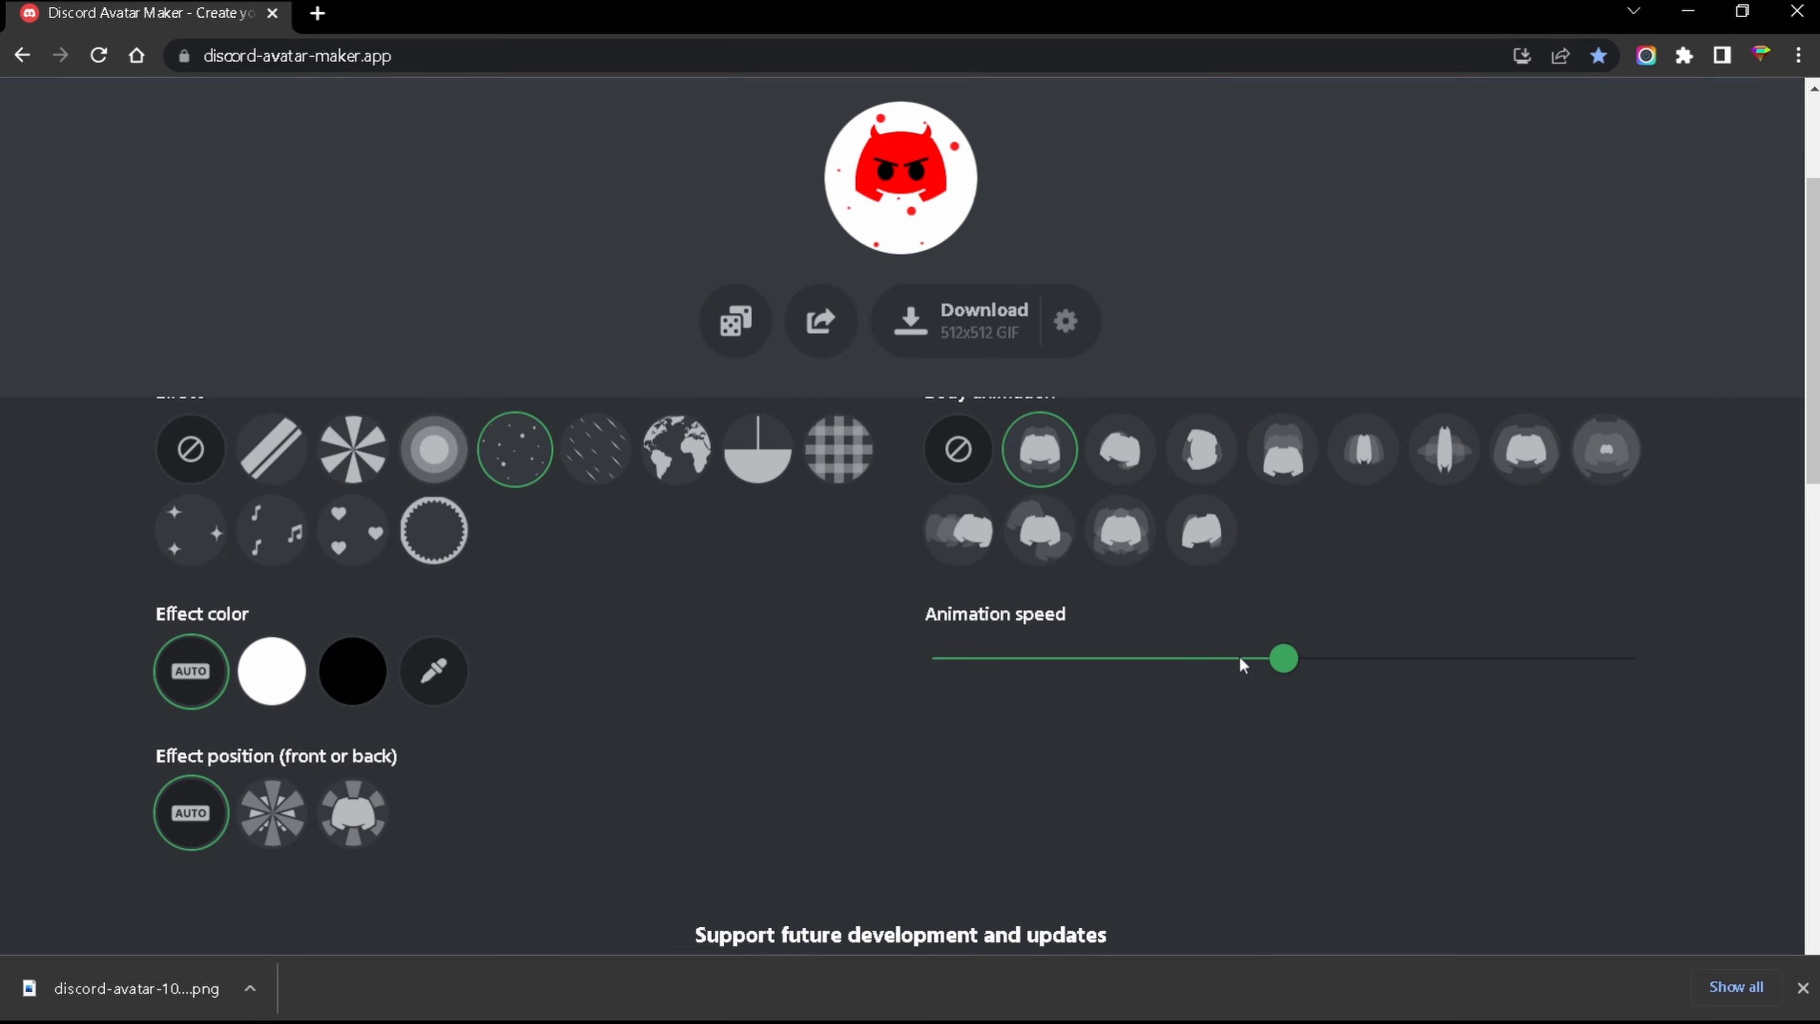
{"action": "left_click_drag", "start_coordinate": [1291, 663], "coordinate": [971, 723]}
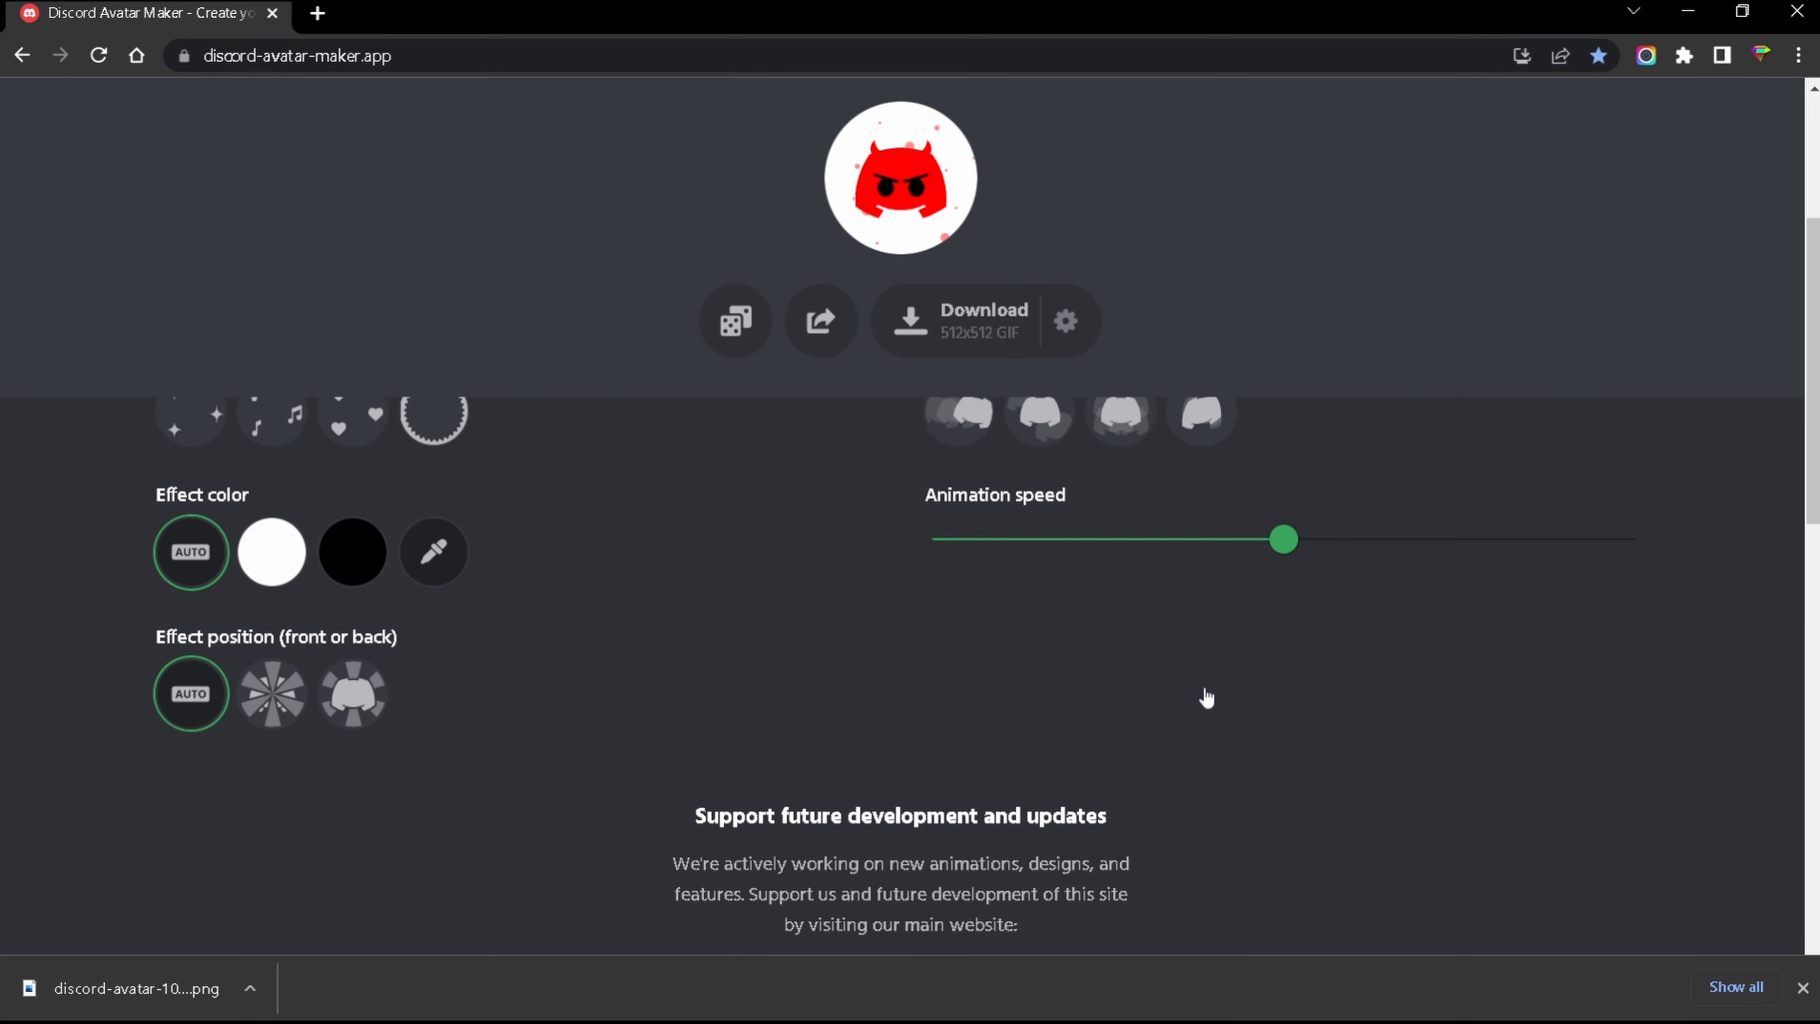
{"action": "scroll", "coordinate": [1203, 681], "scroll_direction": "up", "scroll_amount": 5}
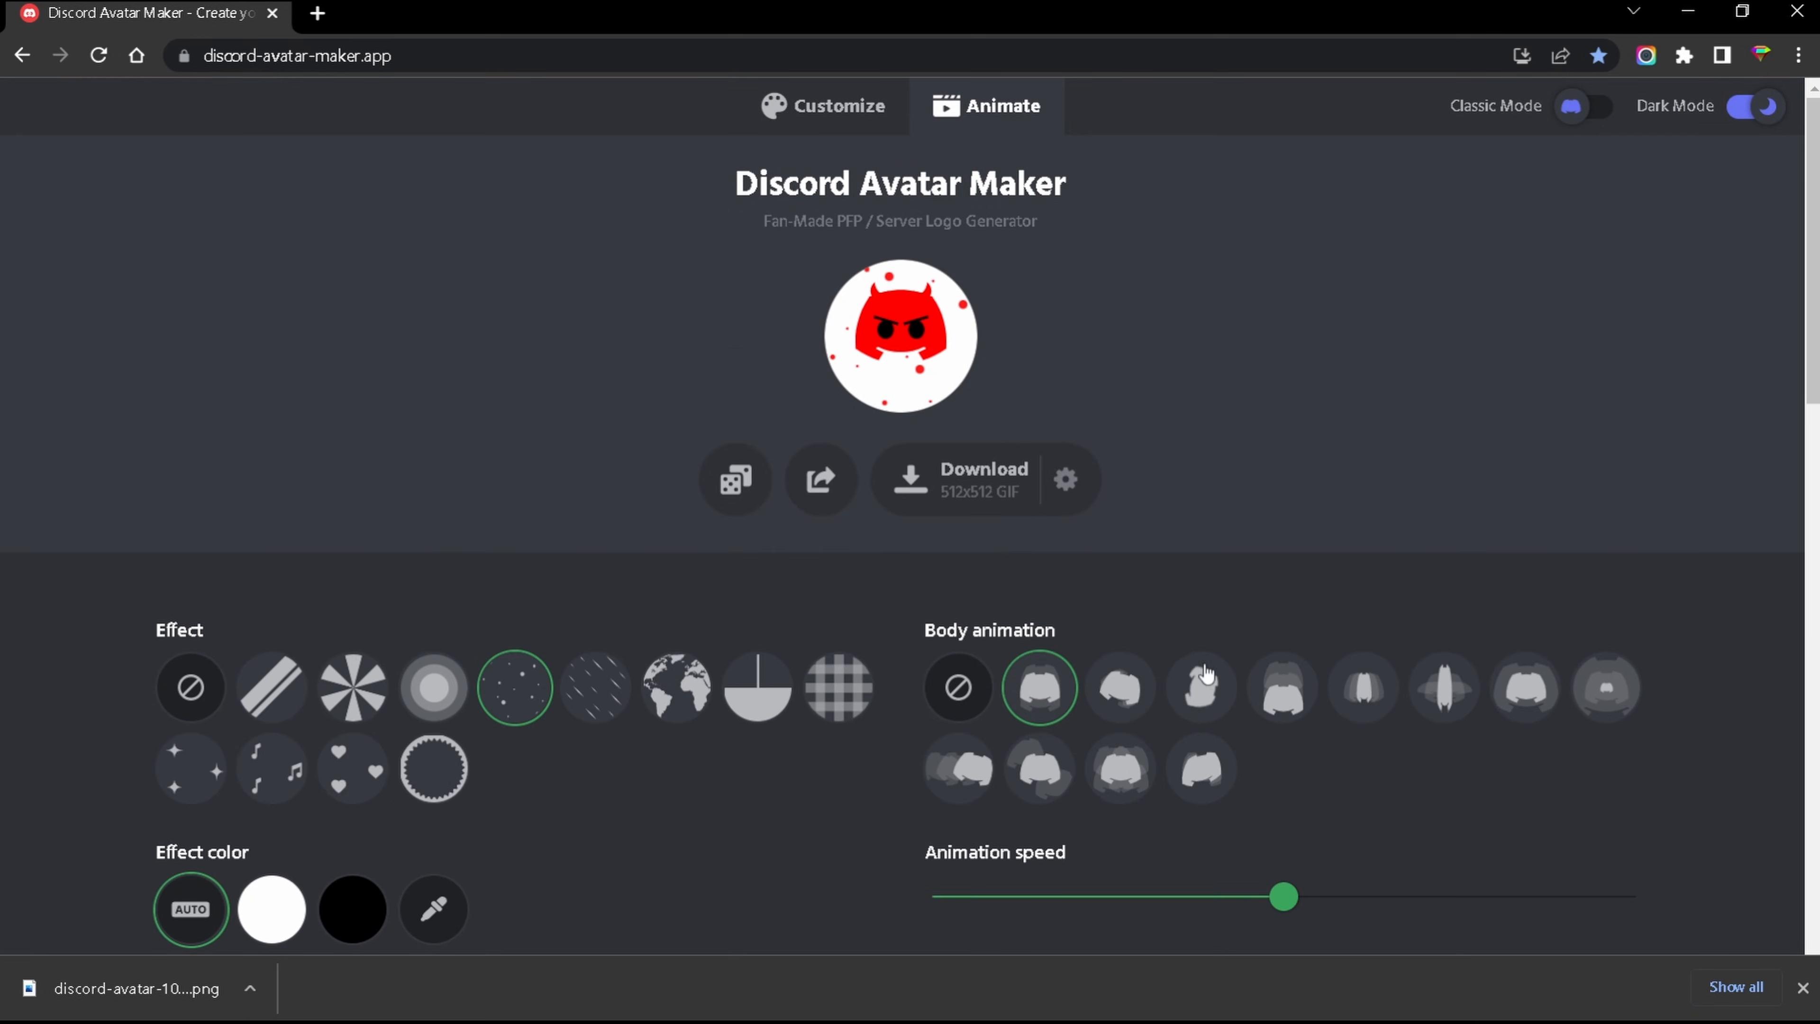
- Try the 256px and 128px download sizes, settle on 512px, and download the animated avatar as a GIF
{"action": "left_click", "coordinate": [1065, 480]}
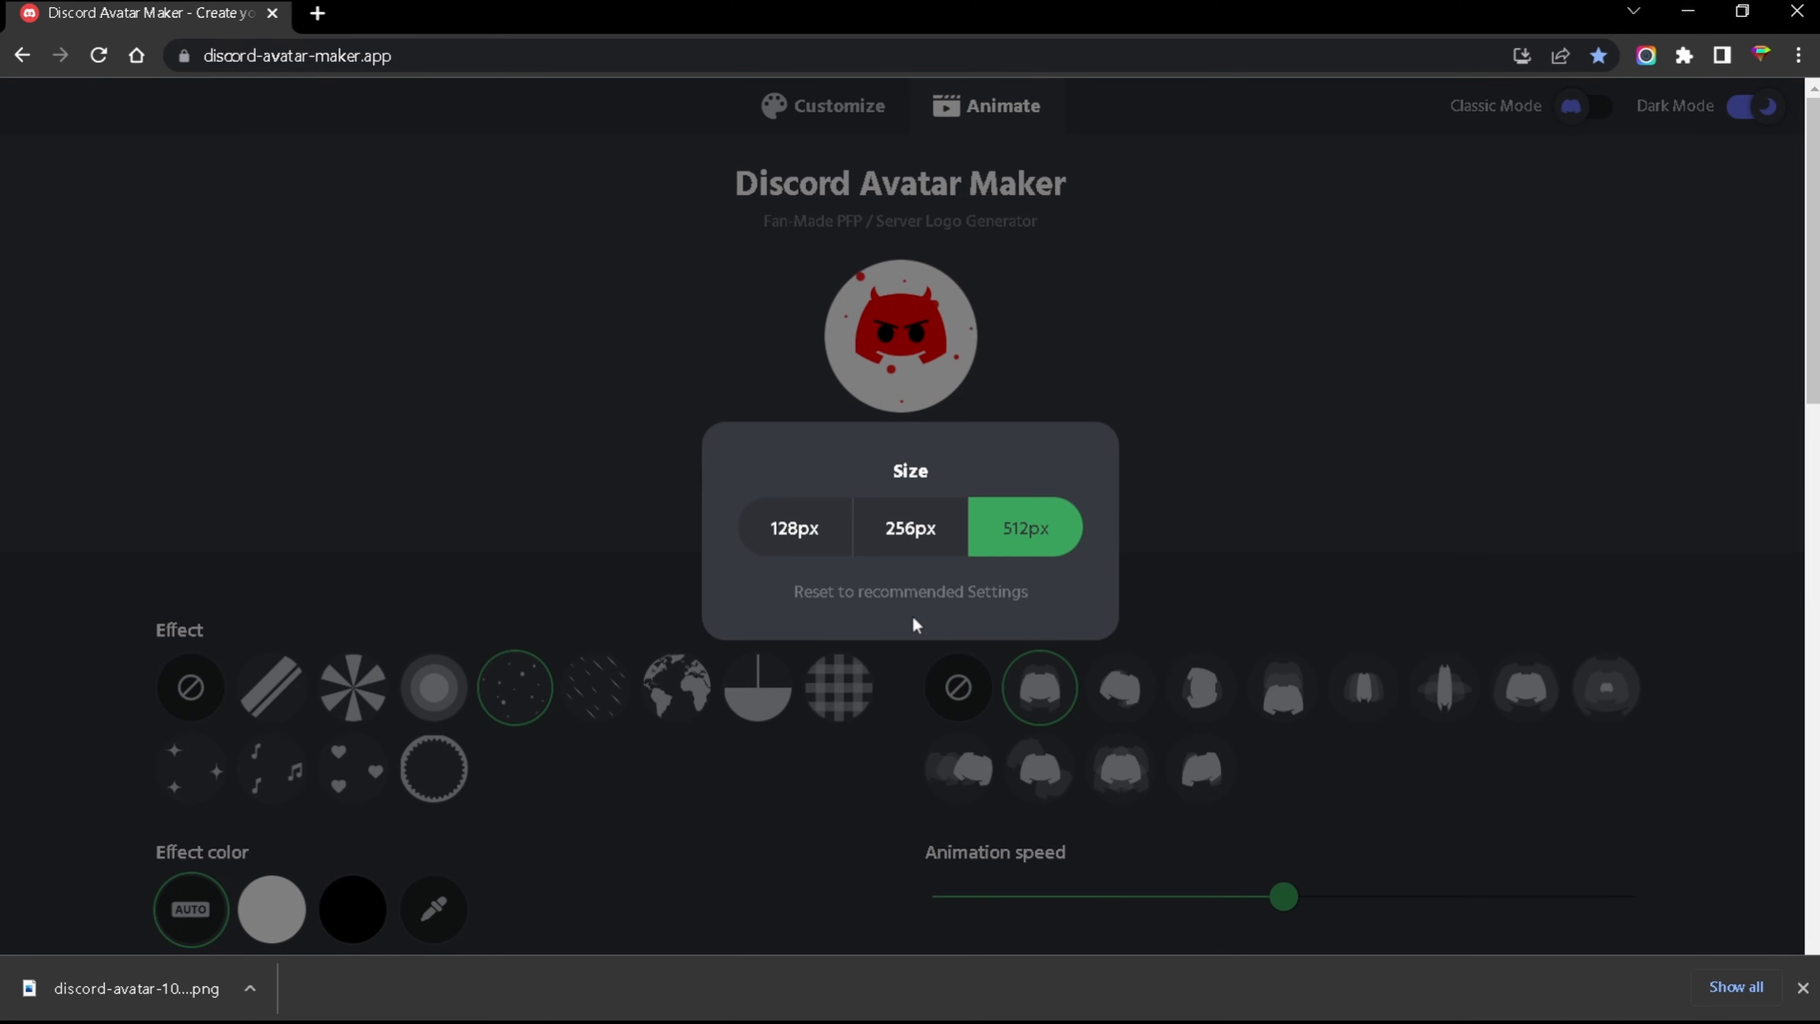
{"action": "left_click", "coordinate": [912, 534]}
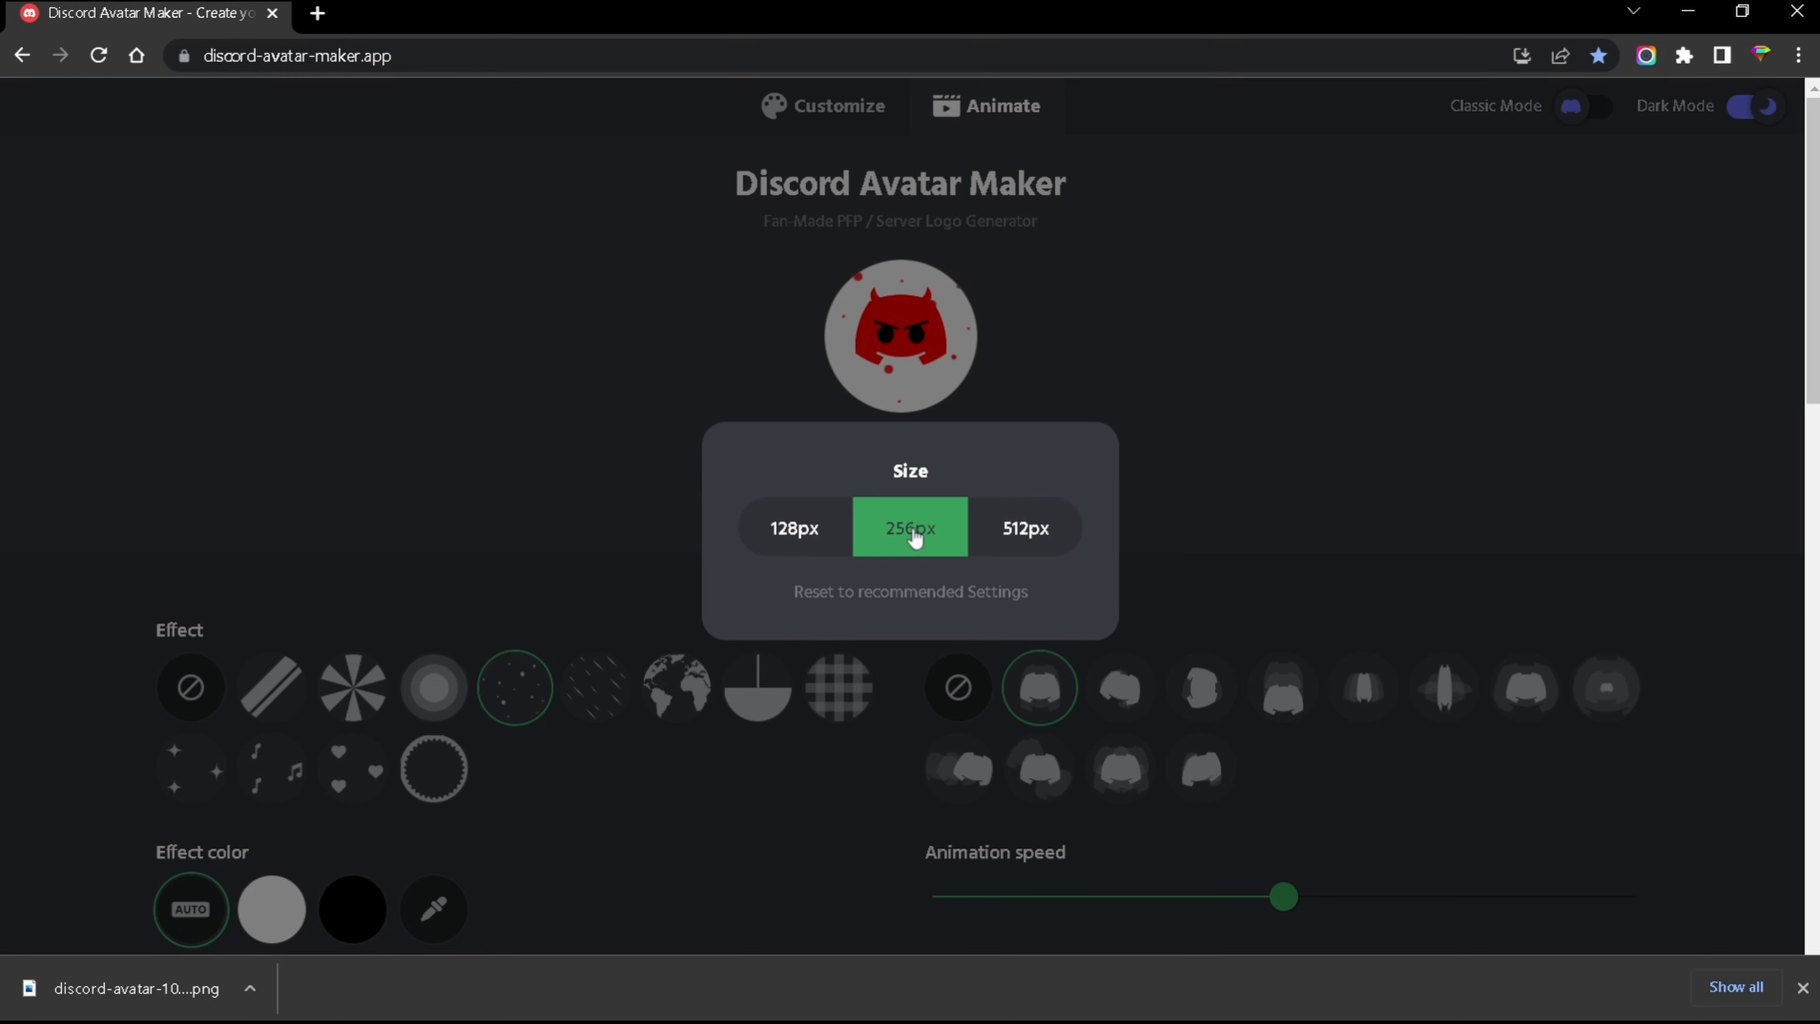
{"action": "left_click", "coordinate": [809, 534]}
{"action": "left_click", "coordinate": [1057, 531]}
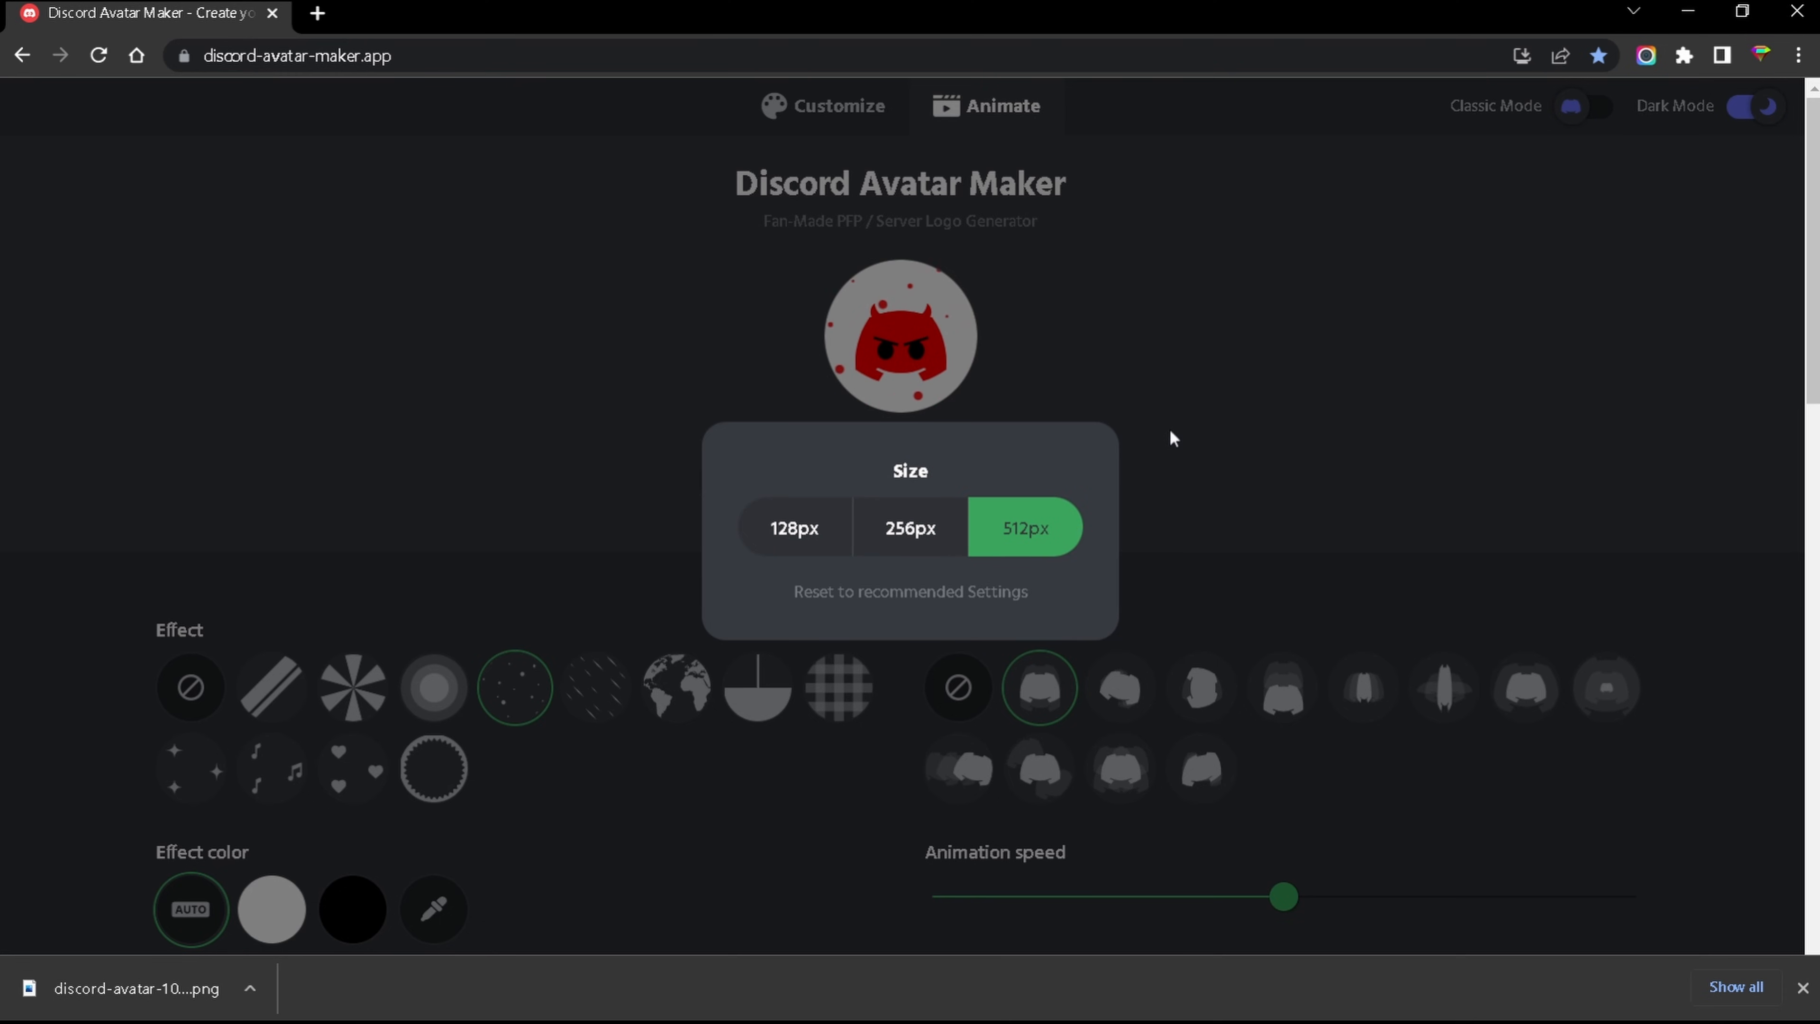
{"action": "left_click", "coordinate": [1370, 444]}
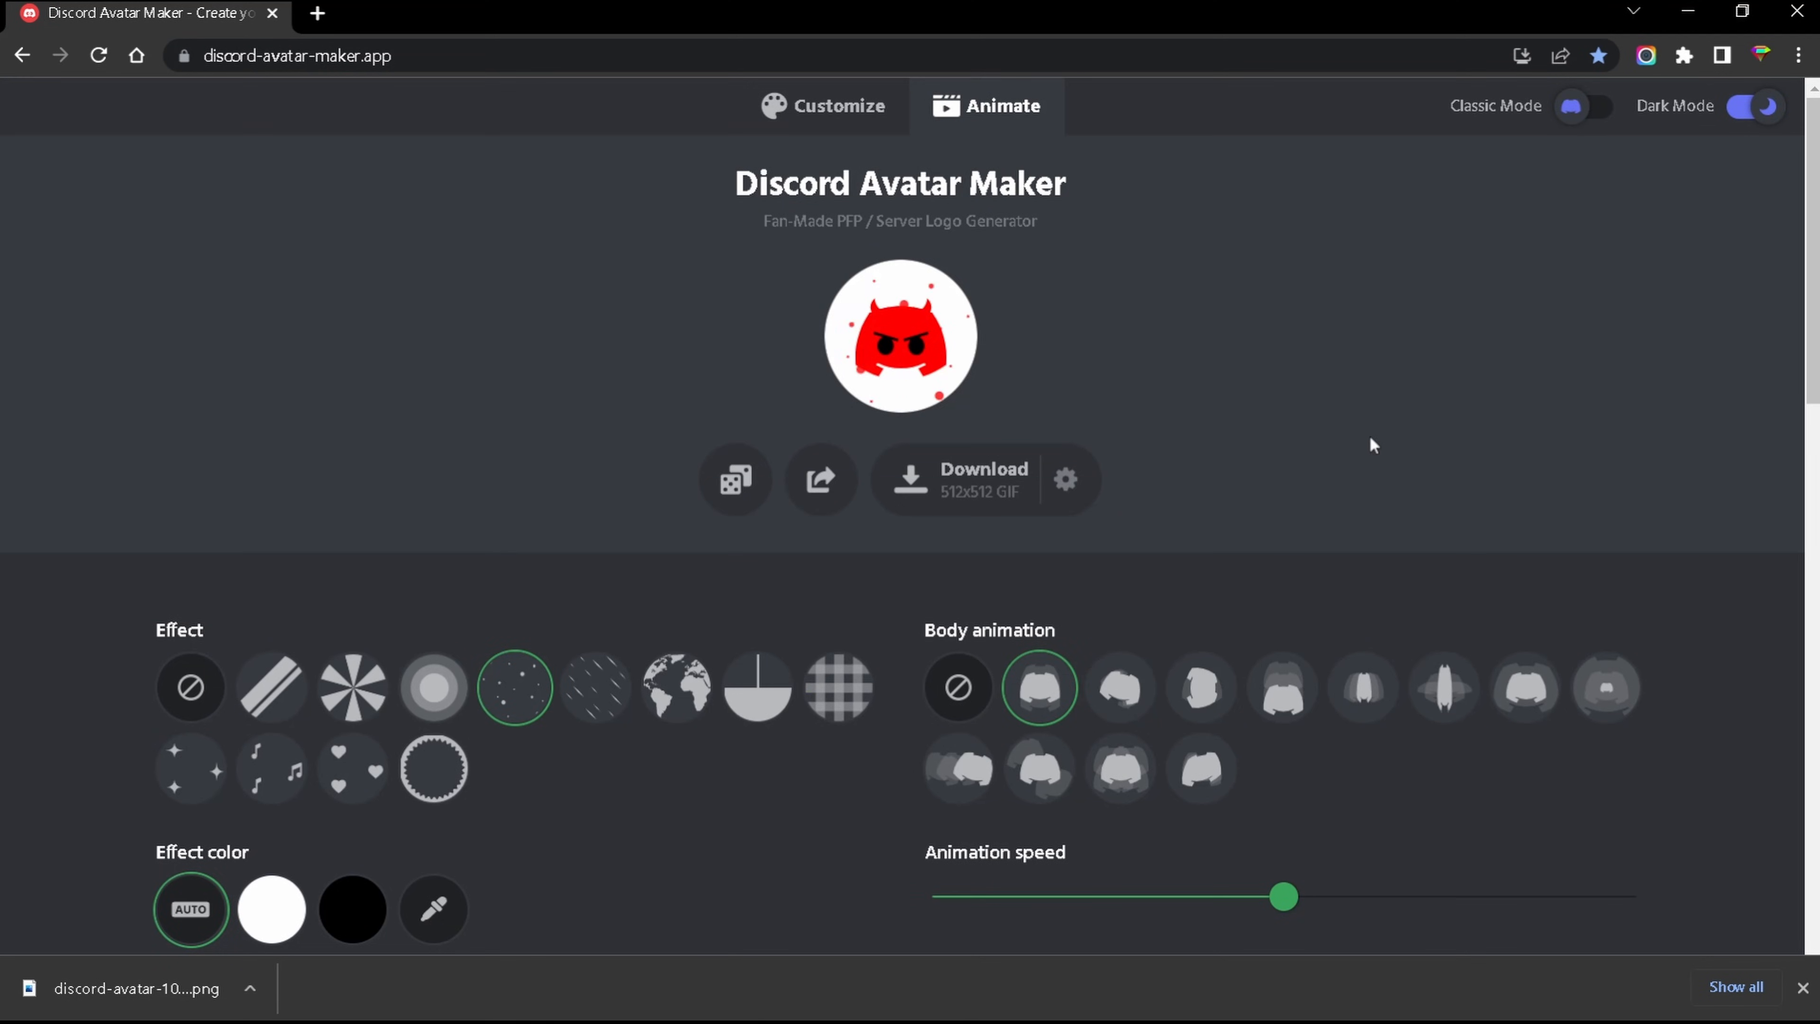
{"action": "left_click", "coordinate": [995, 495]}
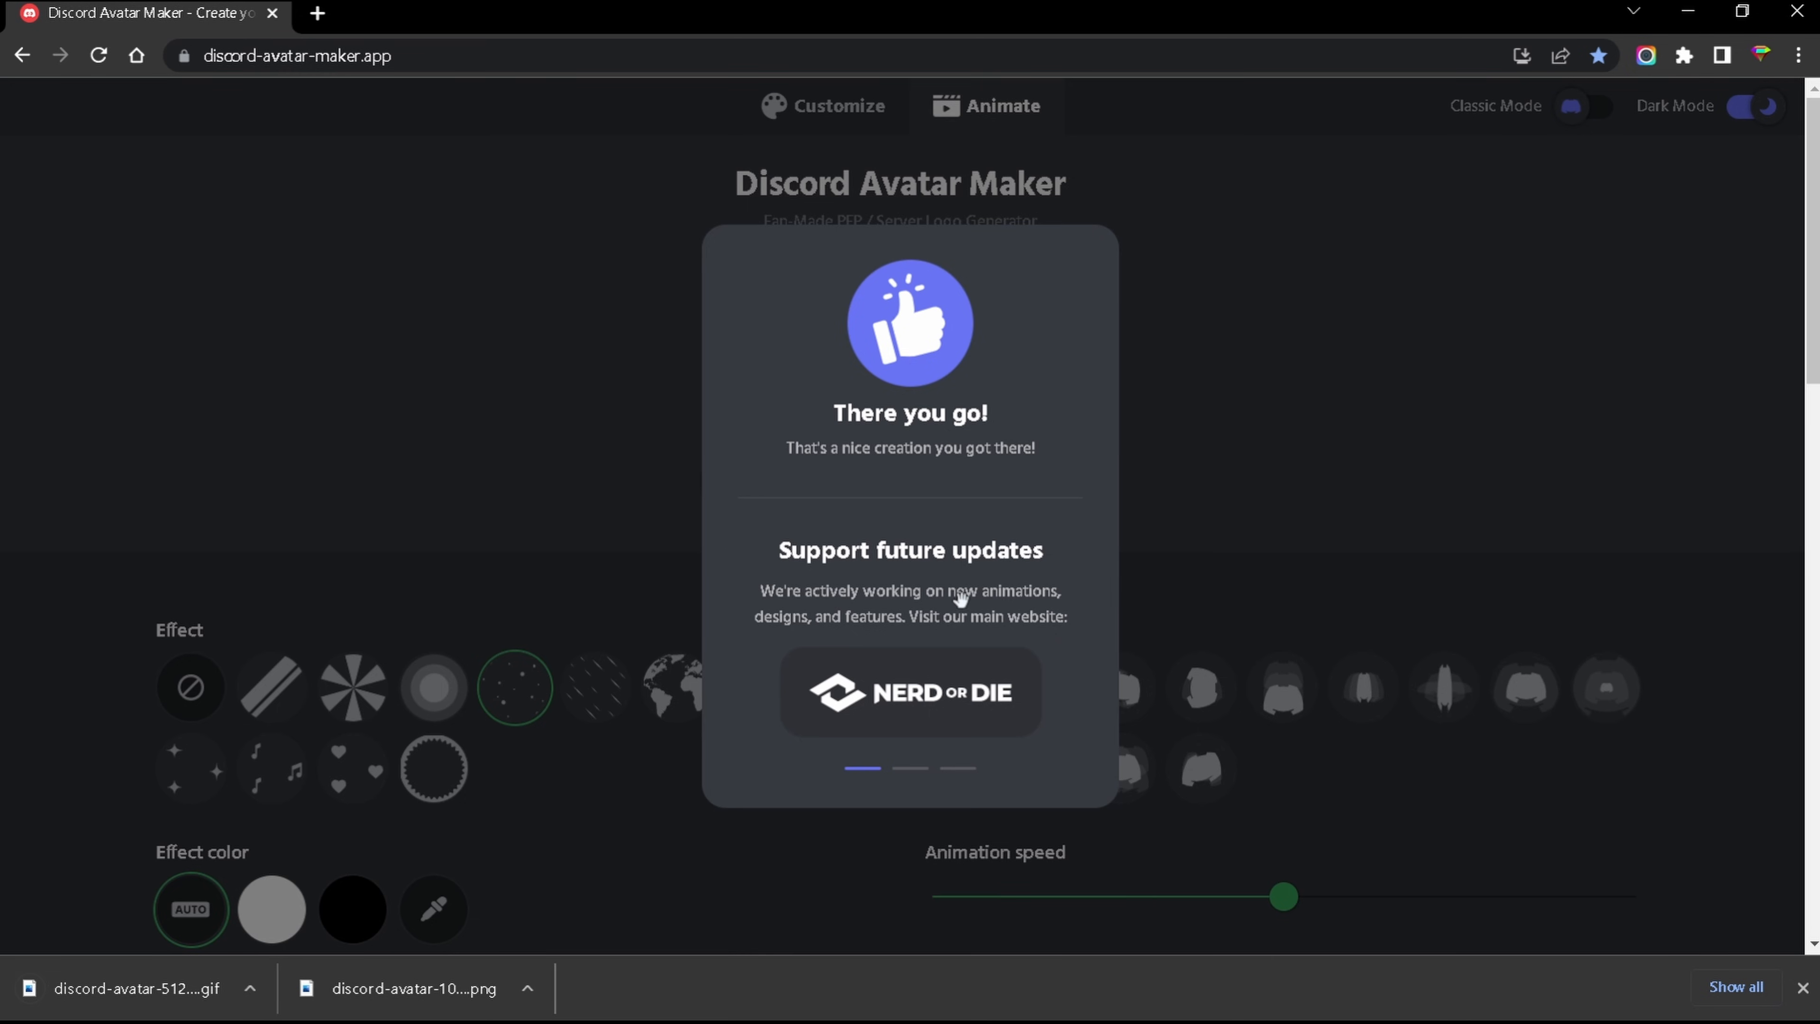
{"action": "scroll", "coordinate": [934, 796], "scroll_direction": "down", "scroll_amount": 2}
{"action": "left_click", "coordinate": [1295, 534]}
{"action": "scroll", "coordinate": [1143, 527], "scroll_direction": "down", "scroll_amount": 15}
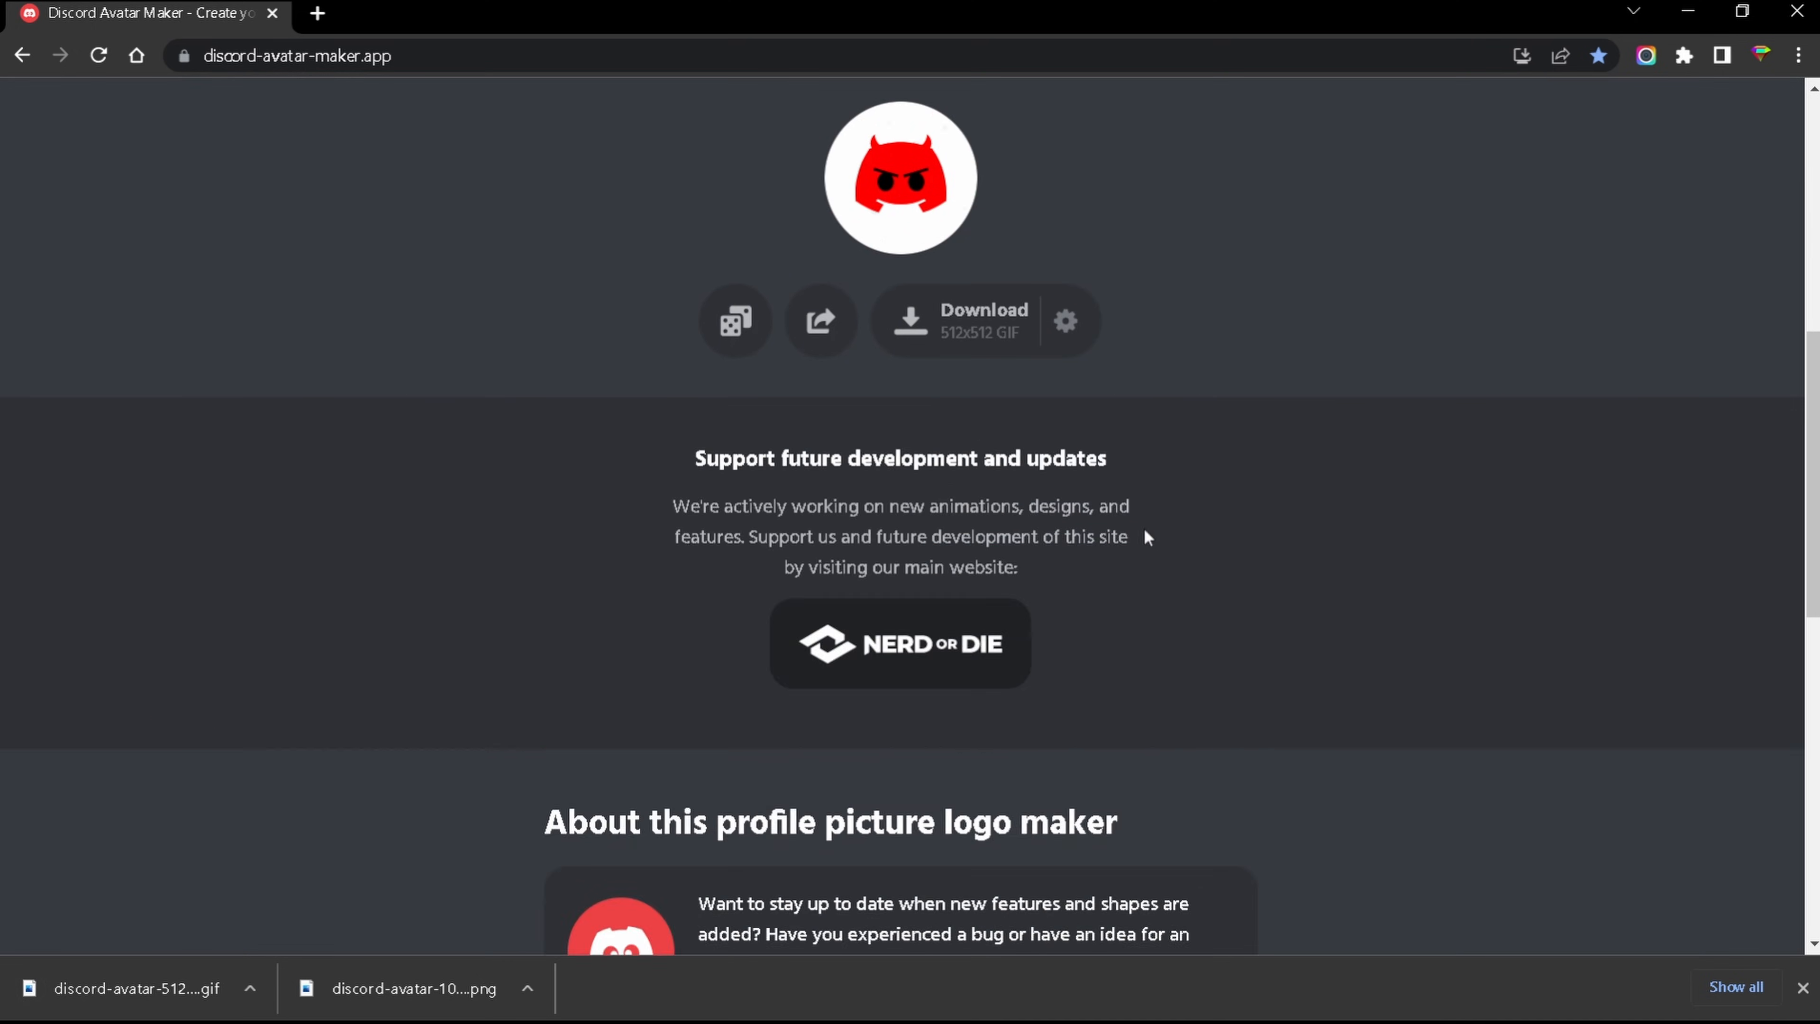
{"action": "scroll", "coordinate": [1146, 560], "scroll_direction": "down", "scroll_amount": 2}
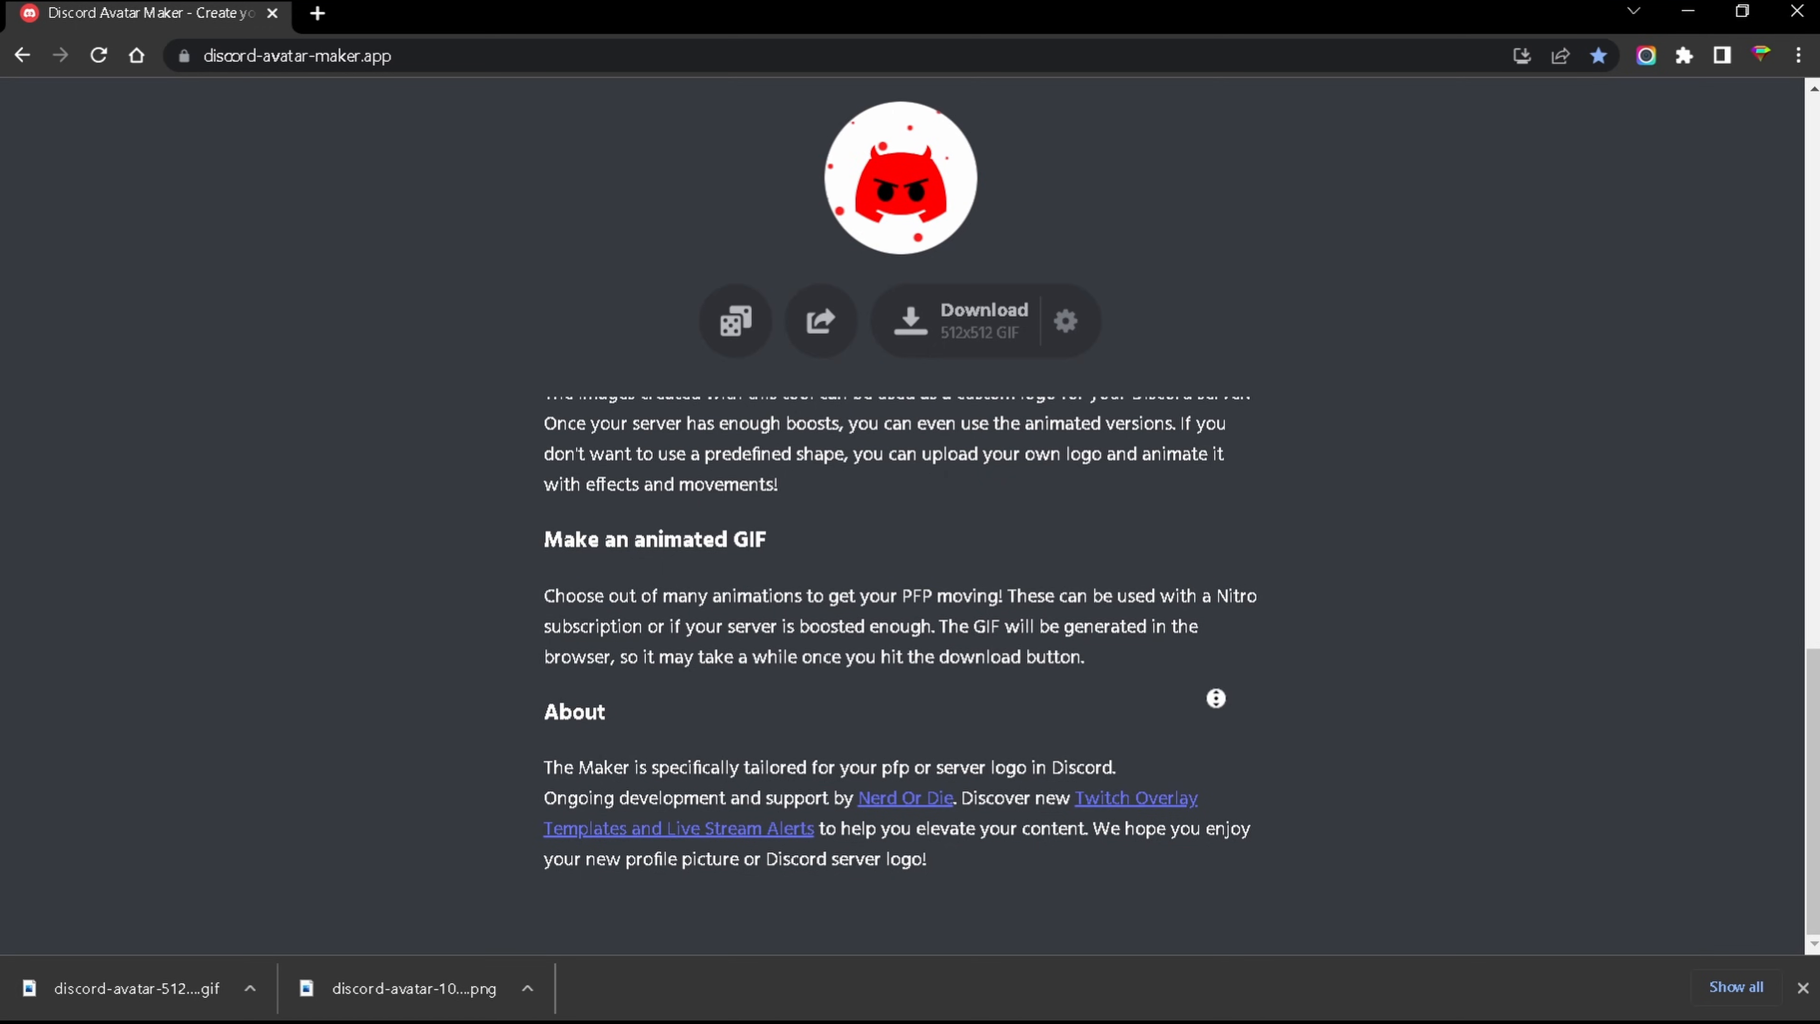
{"action": "scroll", "coordinate": [1210, 699], "scroll_direction": "up", "scroll_amount": 10}
{"action": "scroll", "coordinate": [1205, 515], "scroll_direction": "up", "scroll_amount": 5}
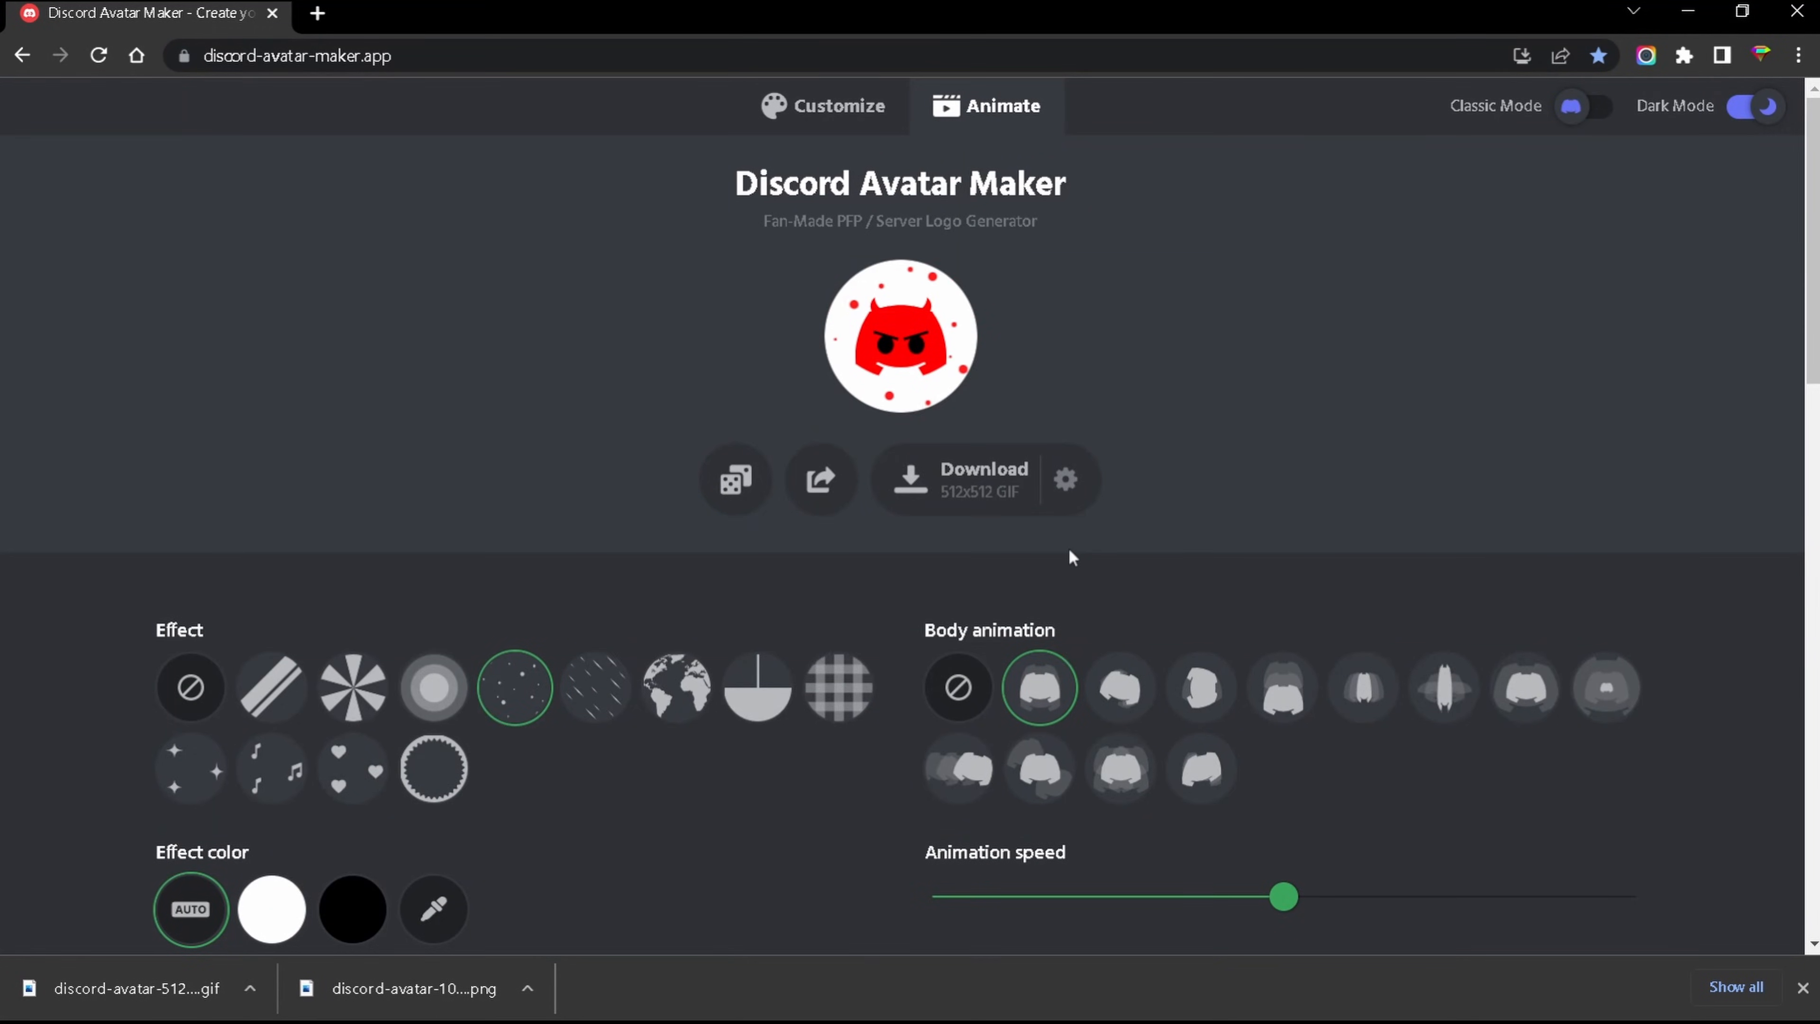
- Return to customizing, try the headphones body with random eyes, and randomize the entire avatar
{"action": "left_click", "coordinate": [868, 107]}
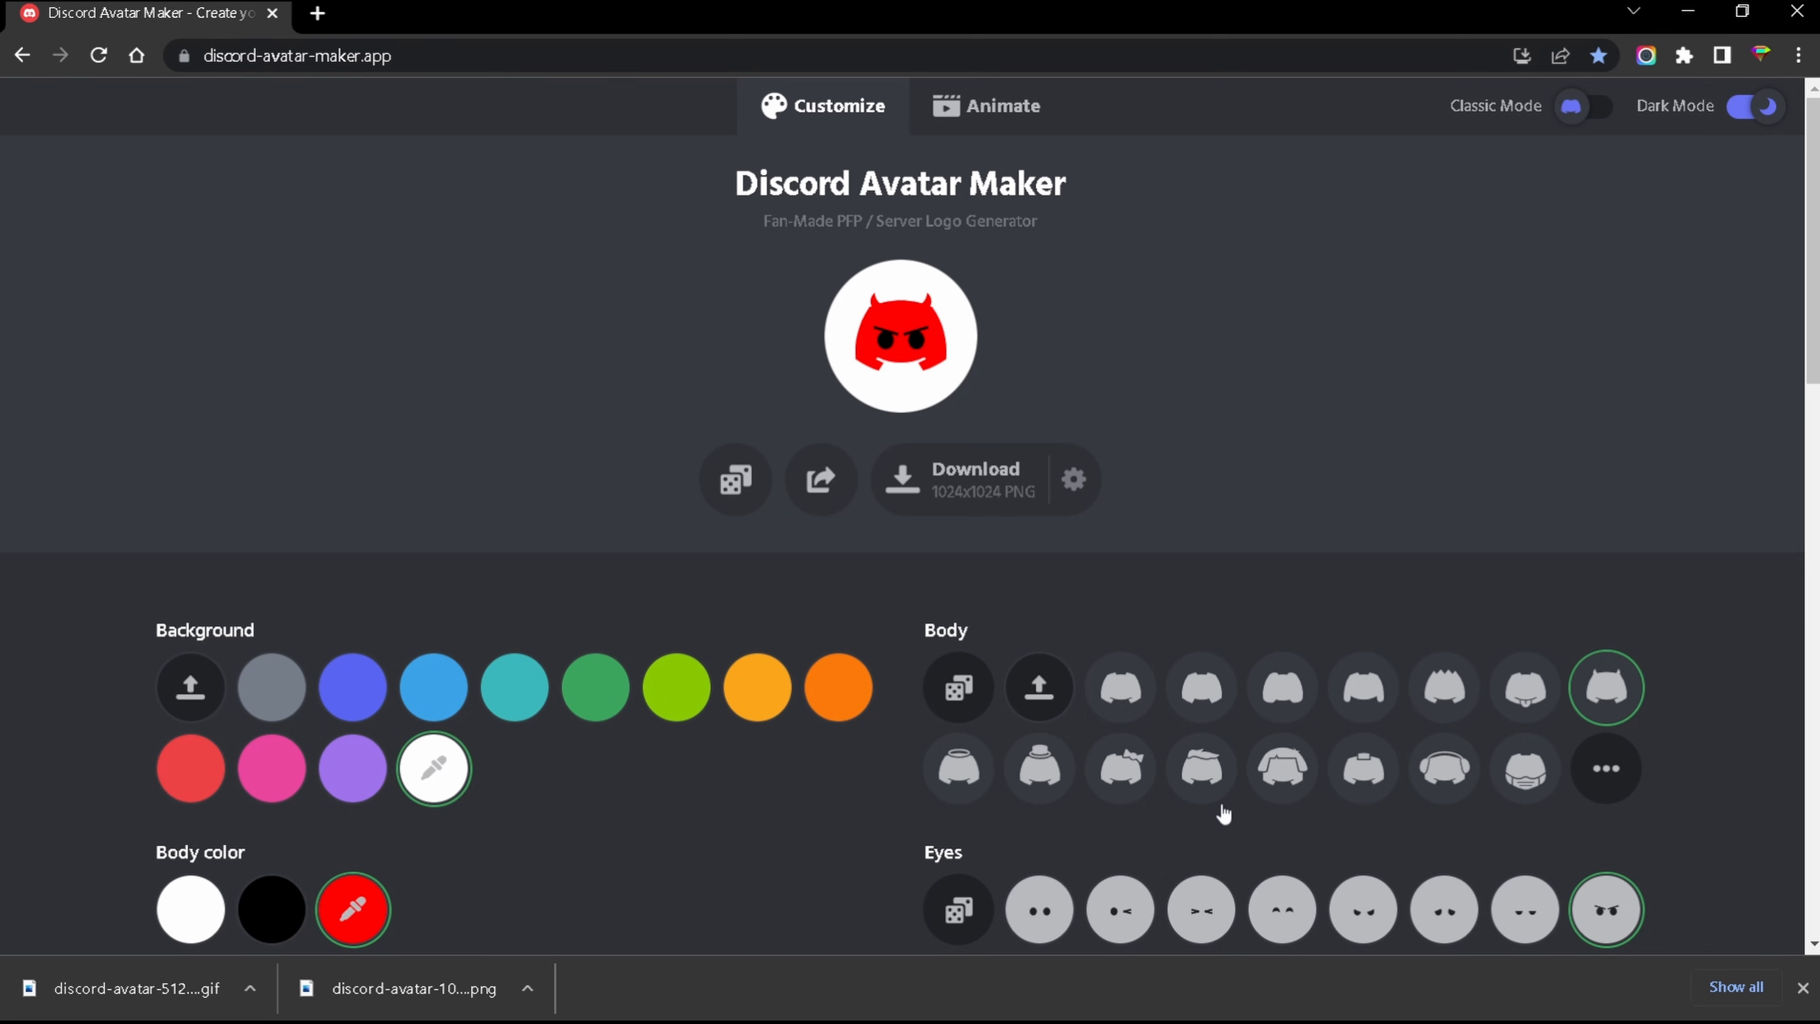
{"action": "left_click", "coordinate": [1443, 767]}
{"action": "left_click", "coordinate": [960, 907]}
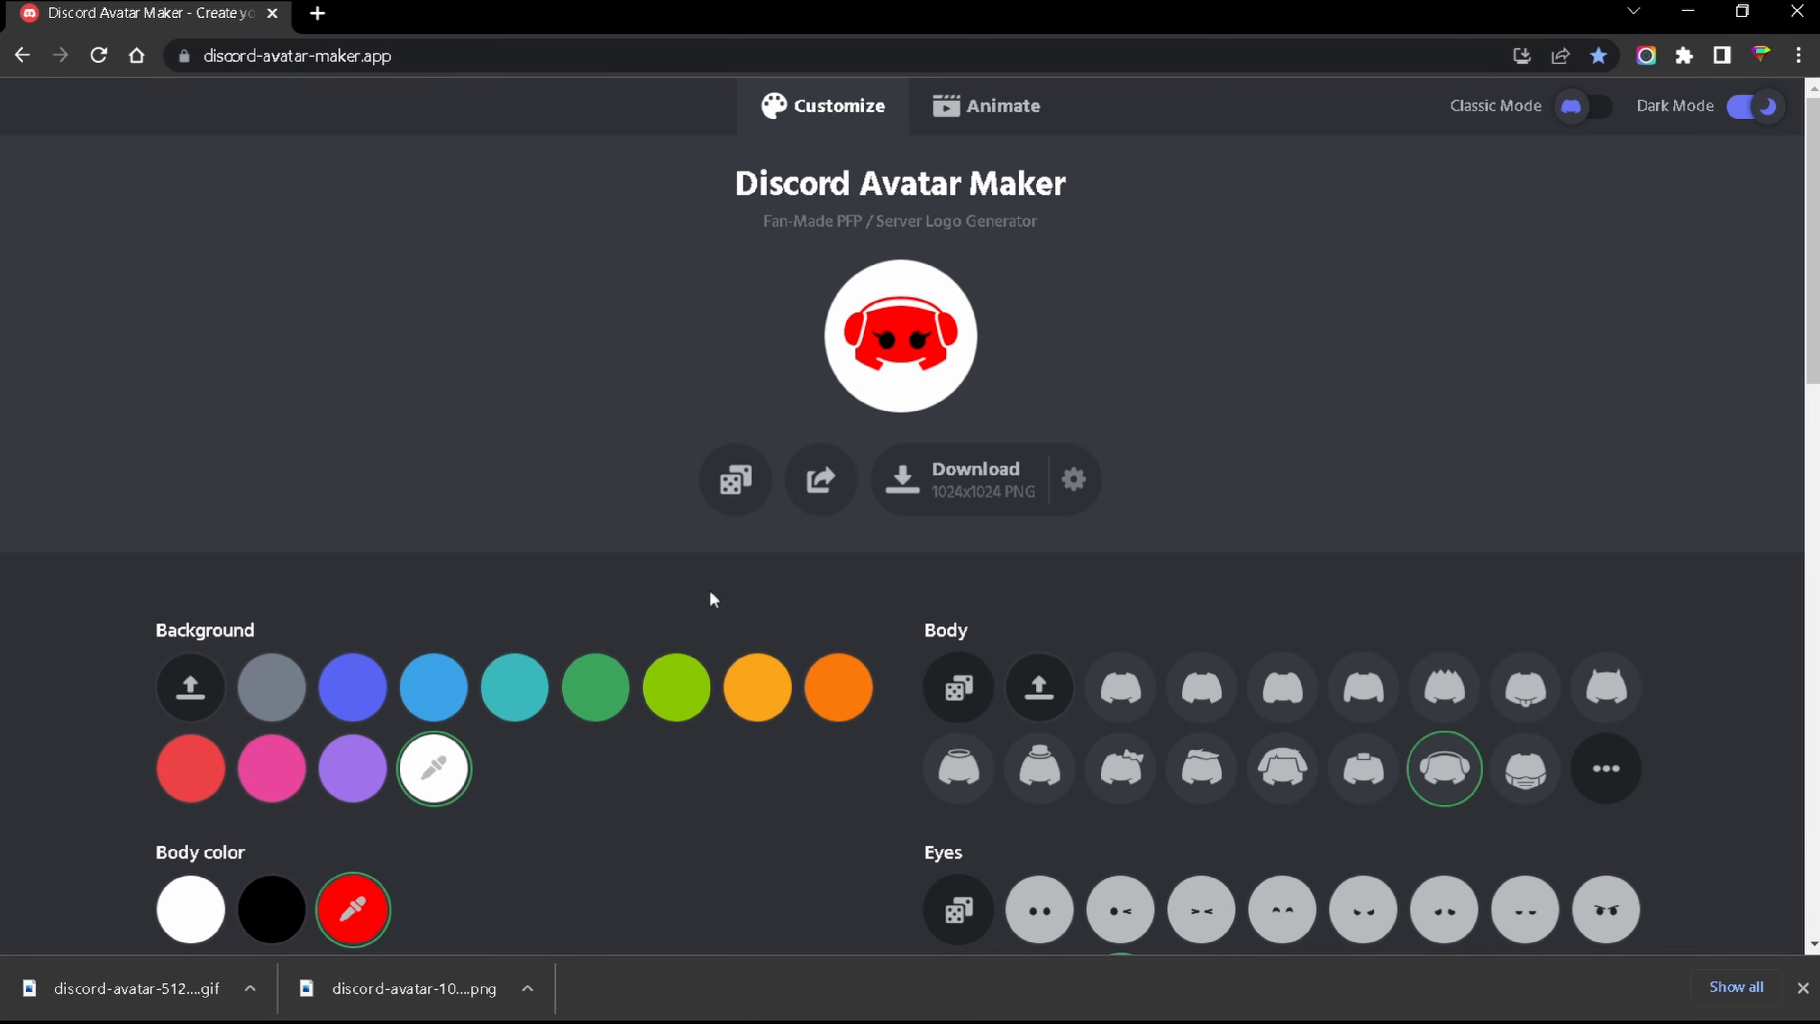
{"action": "left_click", "coordinate": [744, 501]}
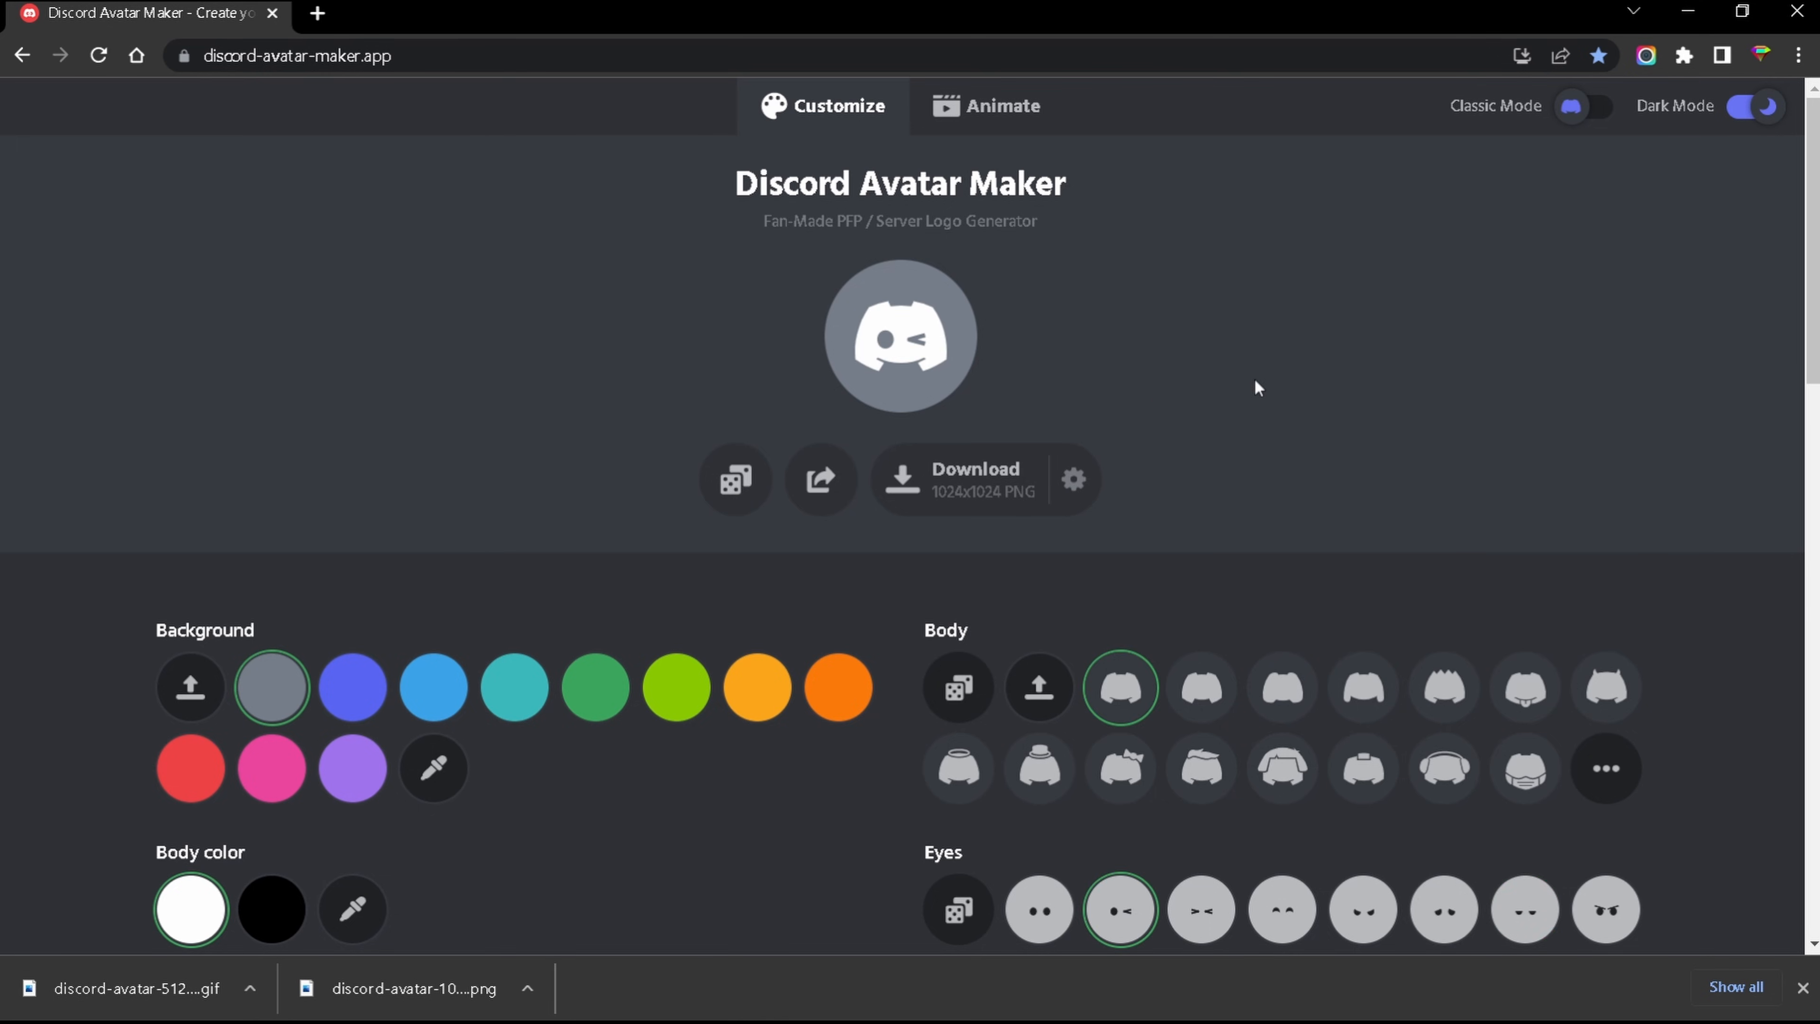
{"action": "scroll", "coordinate": [1258, 388], "scroll_direction": "down", "scroll_amount": 10}
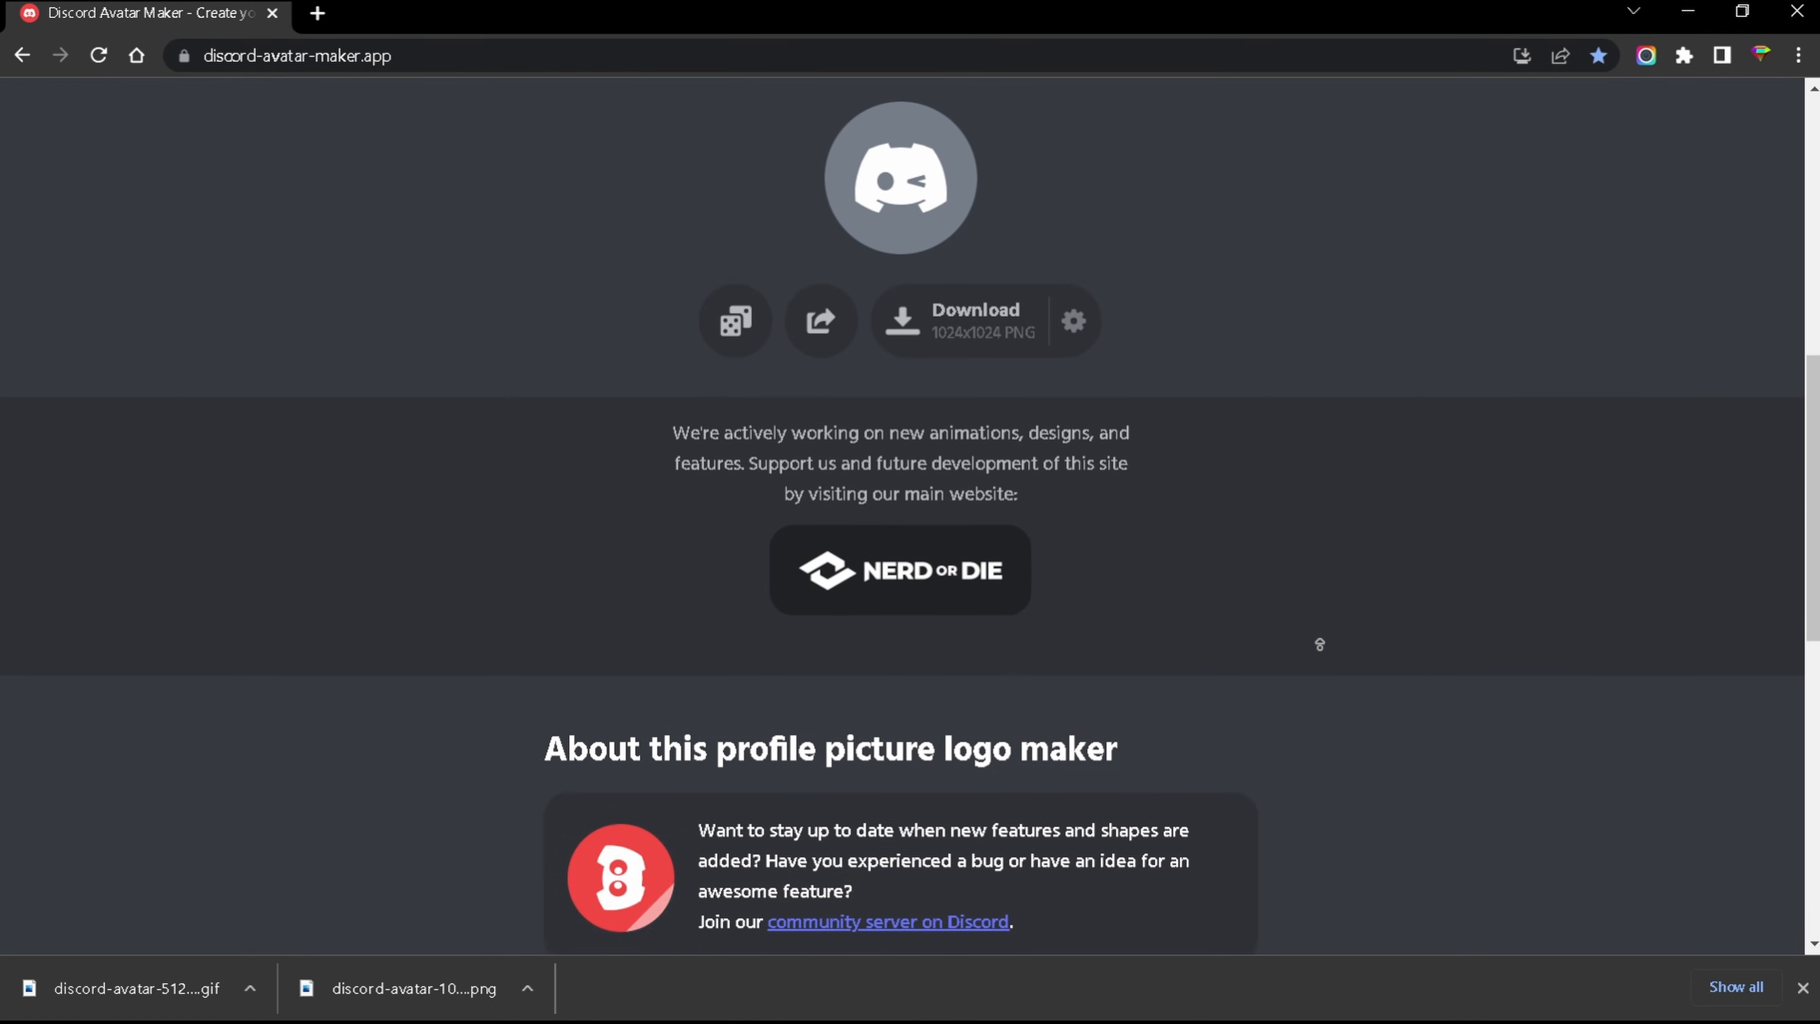
{"action": "scroll", "coordinate": [1319, 643], "scroll_direction": "up", "scroll_amount": 10}
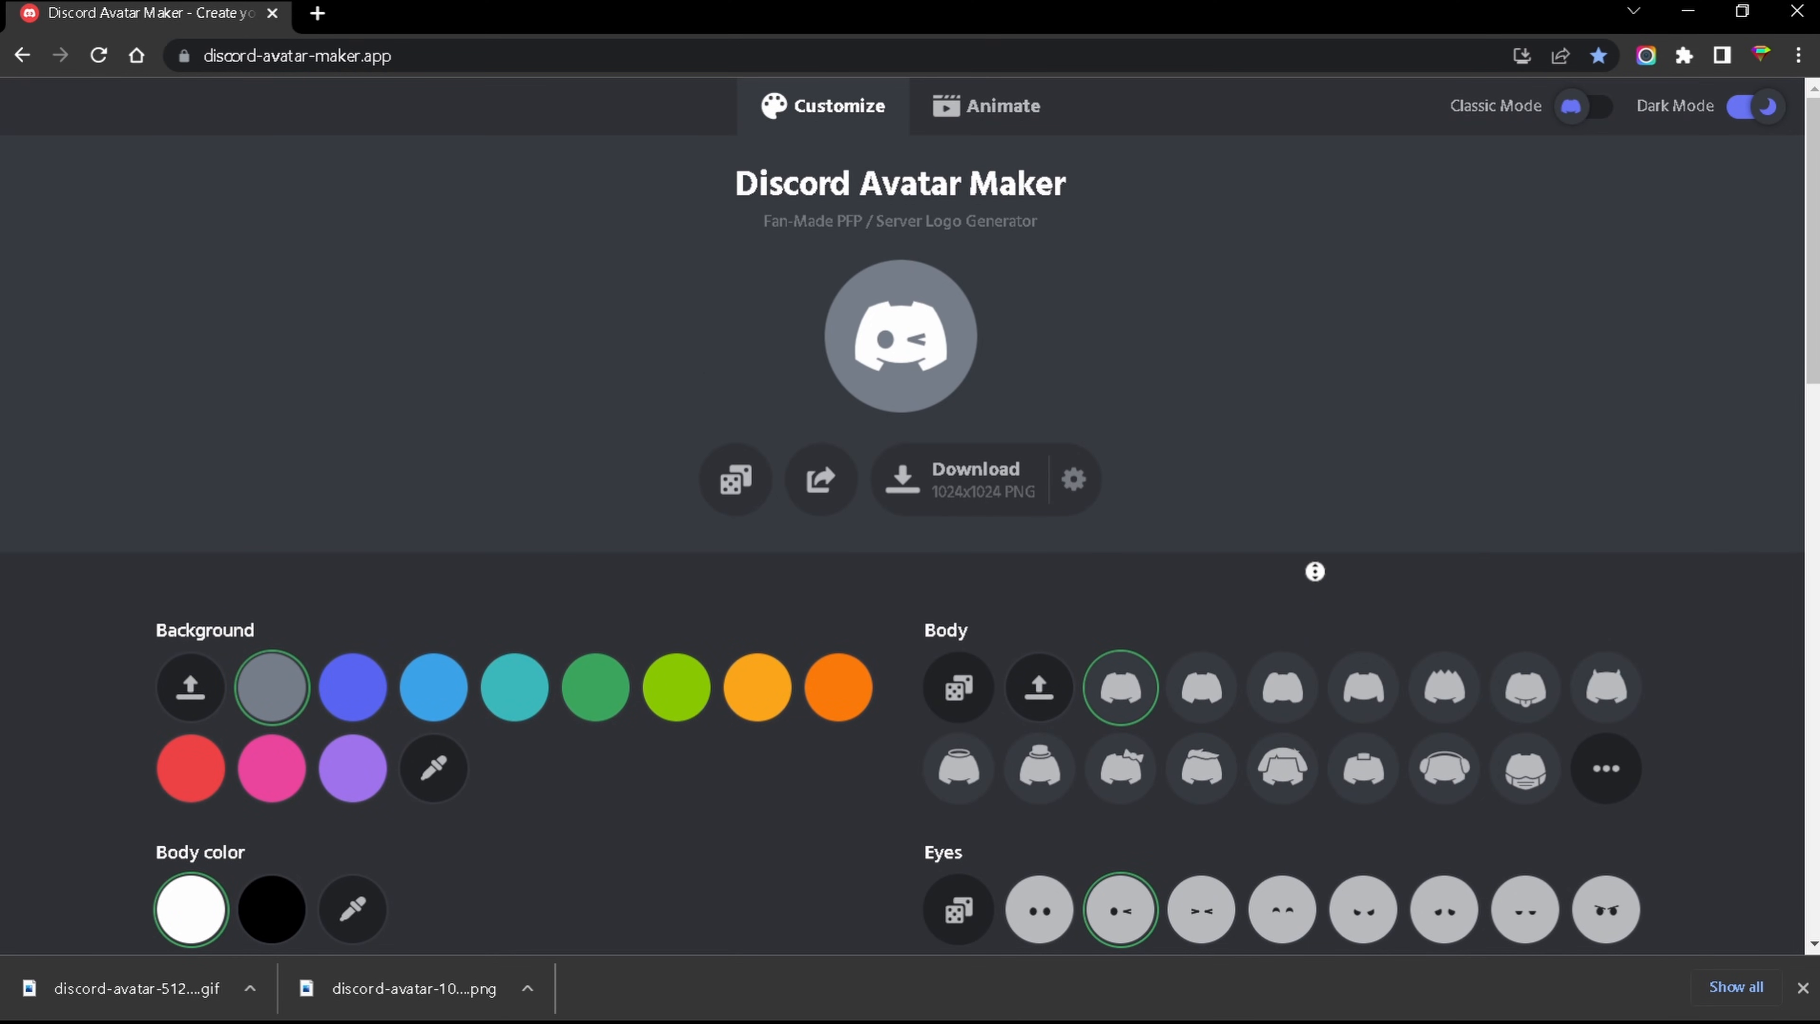
{"action": "scroll", "coordinate": [1318, 602], "scroll_direction": "down", "scroll_amount": 4}
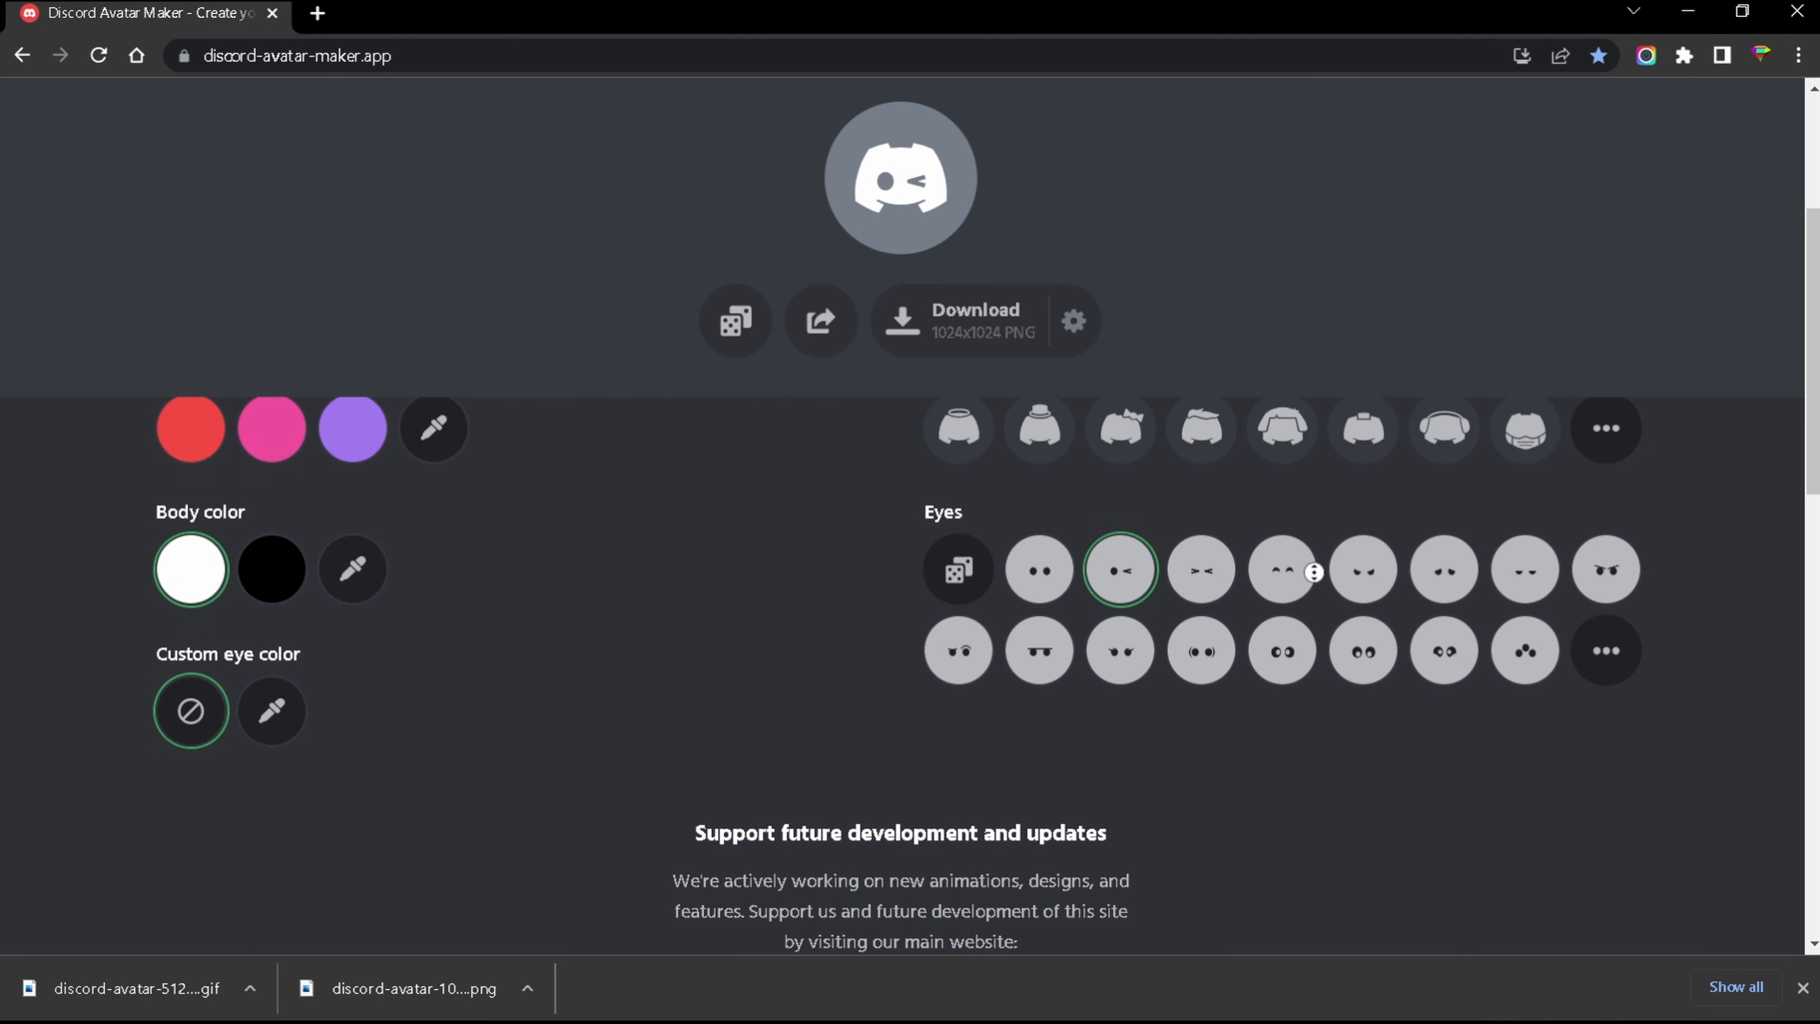
{"action": "scroll", "coordinate": [1316, 544], "scroll_direction": "up", "scroll_amount": 1}
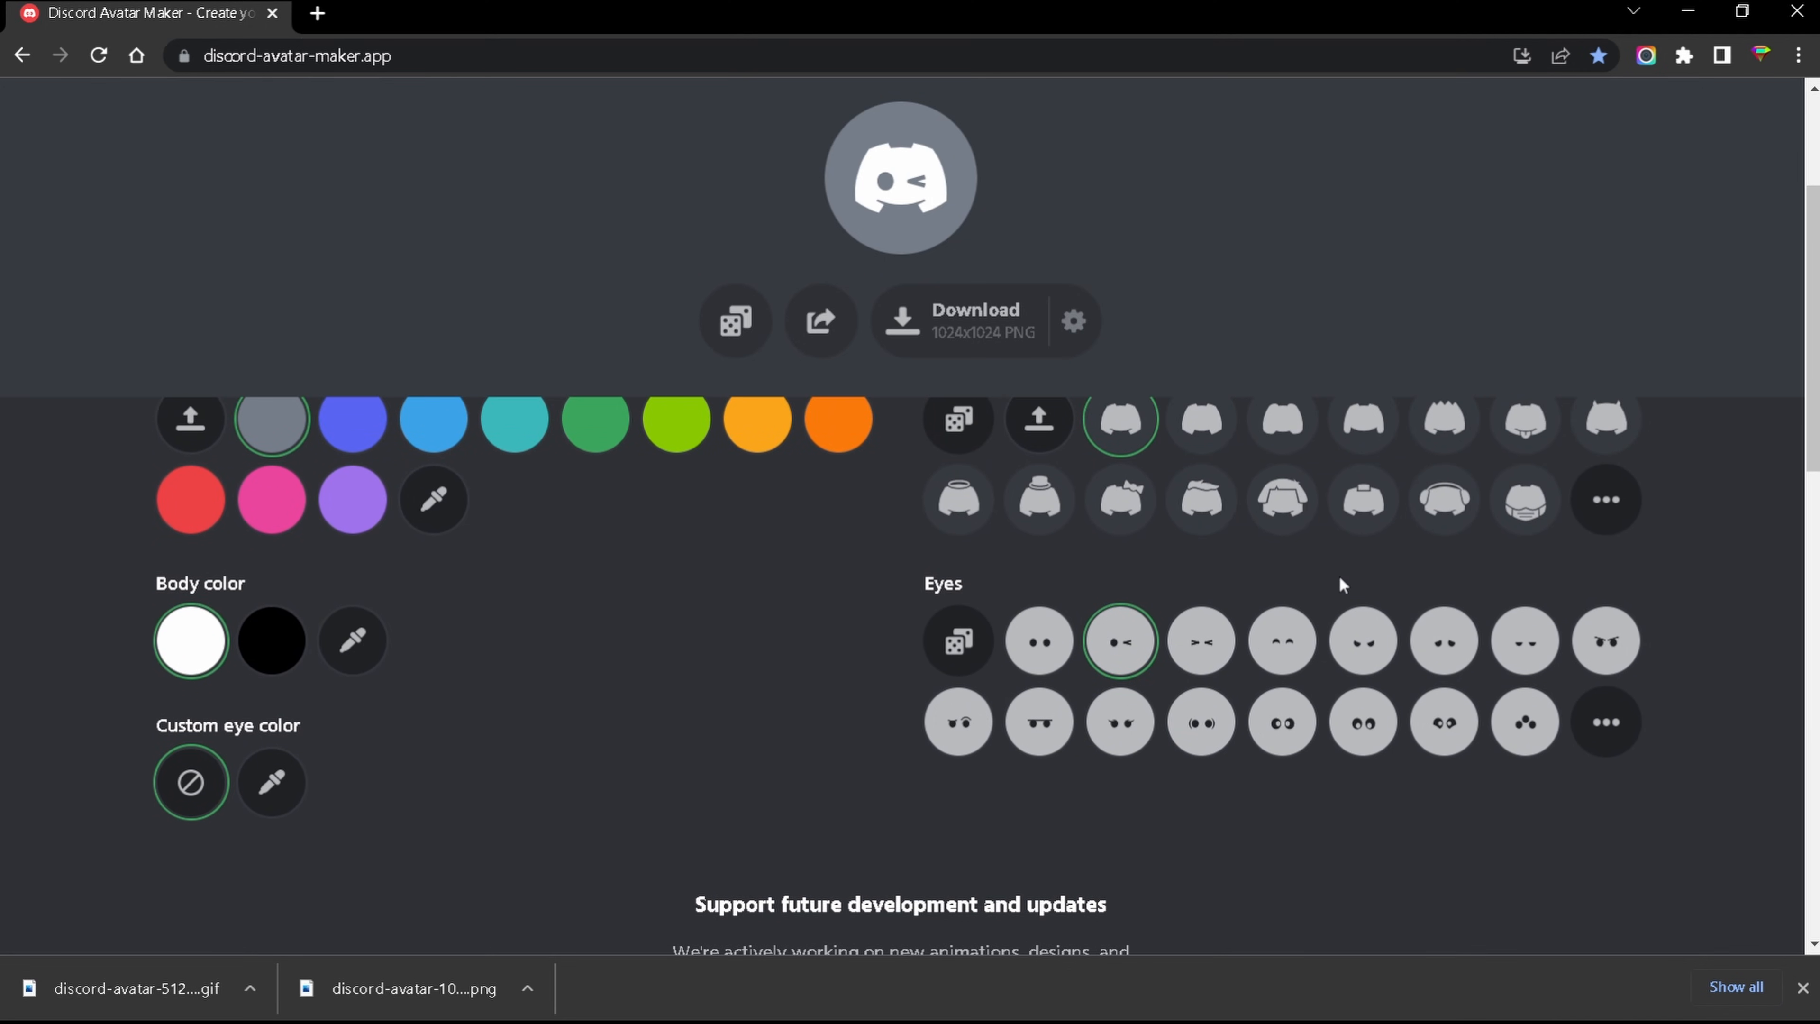